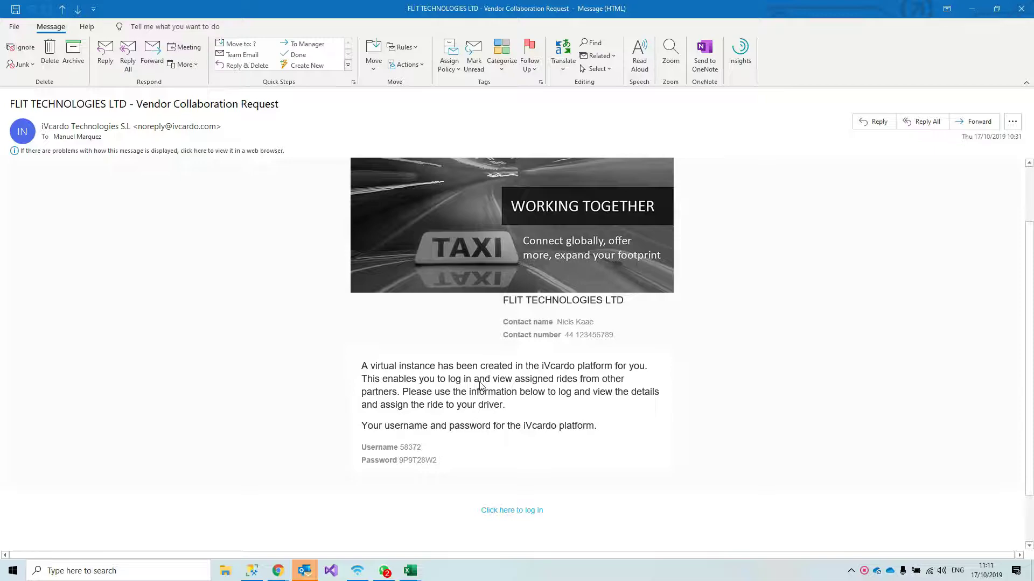
Scroll the Vendor Collaboration Request email and follow its log-in link to the iVcardo login page
scroll(481, 385, up, 3)
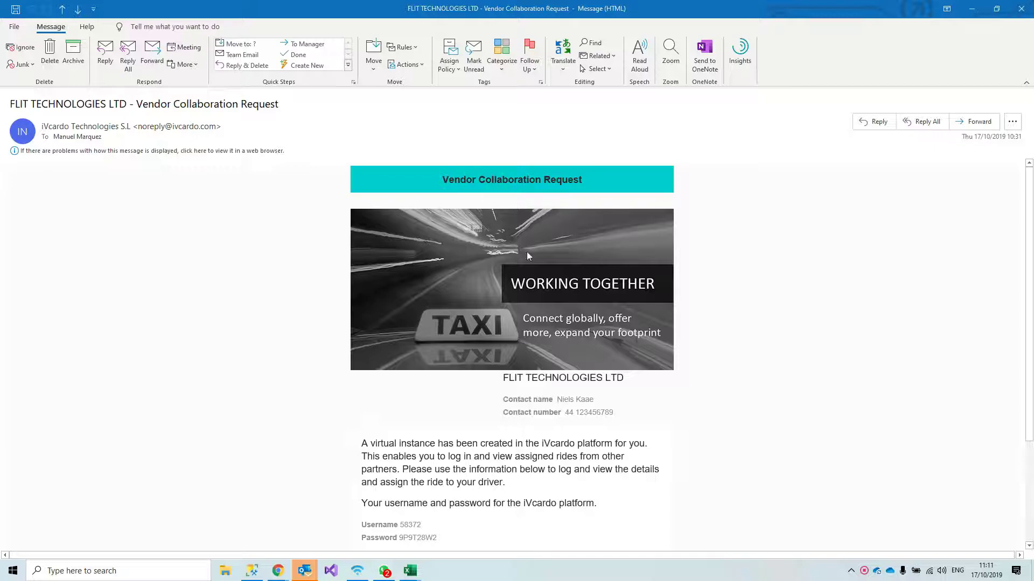
scroll(530, 425, down, 2)
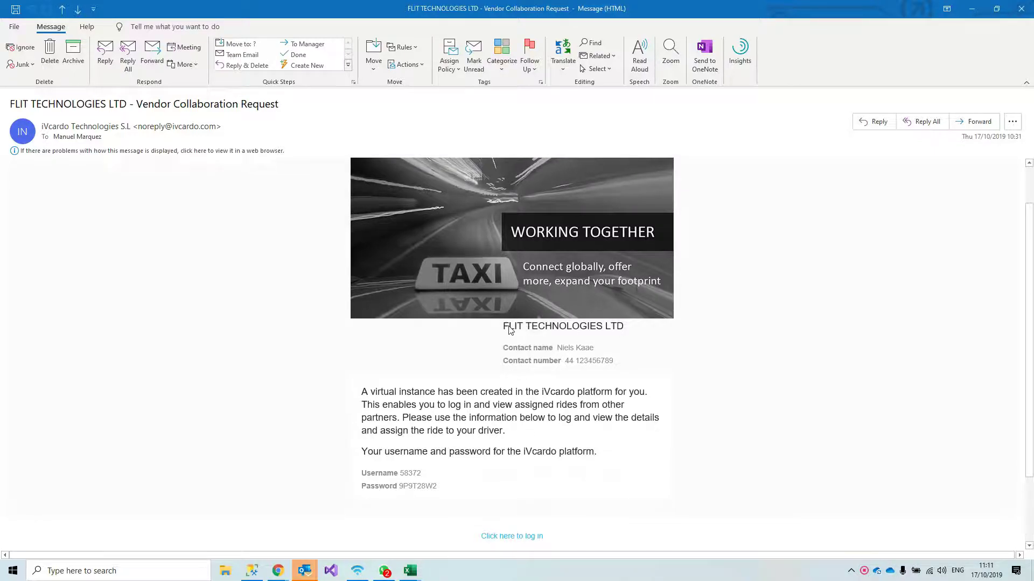
scroll(464, 381, down, 3)
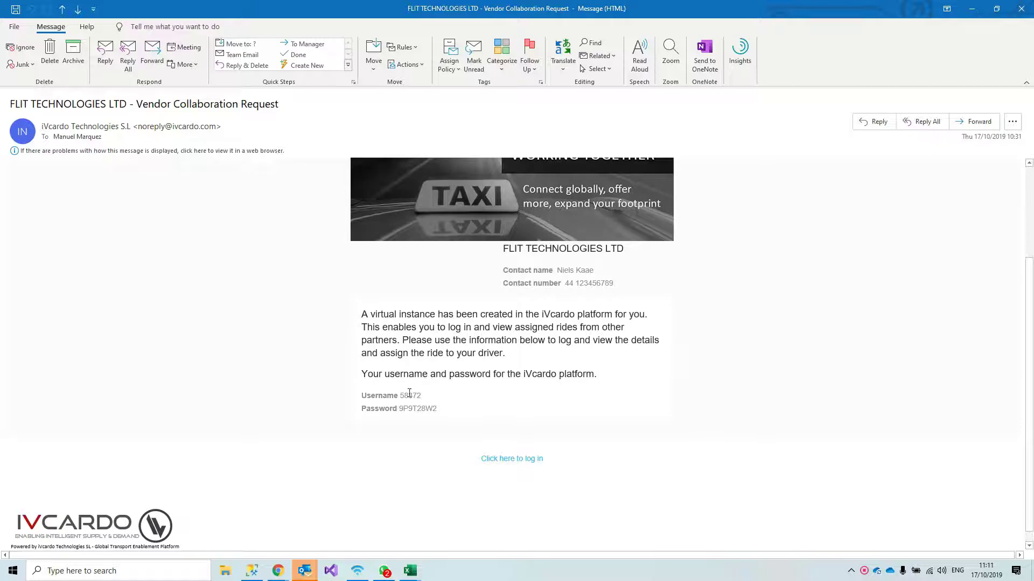
click(513, 464)
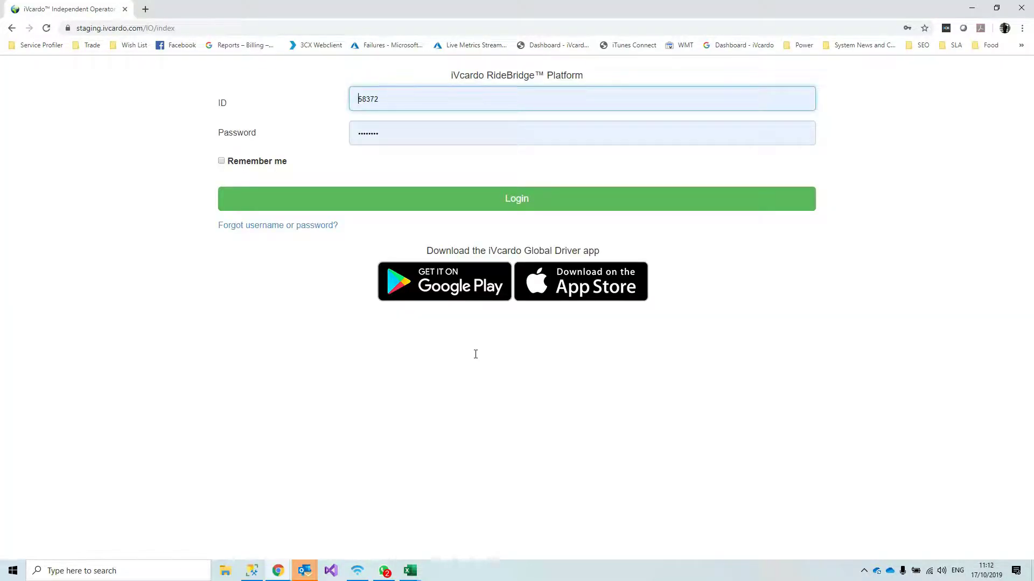
Sign in to RideBridge Platform with the prefilled ID and password
click(476, 354)
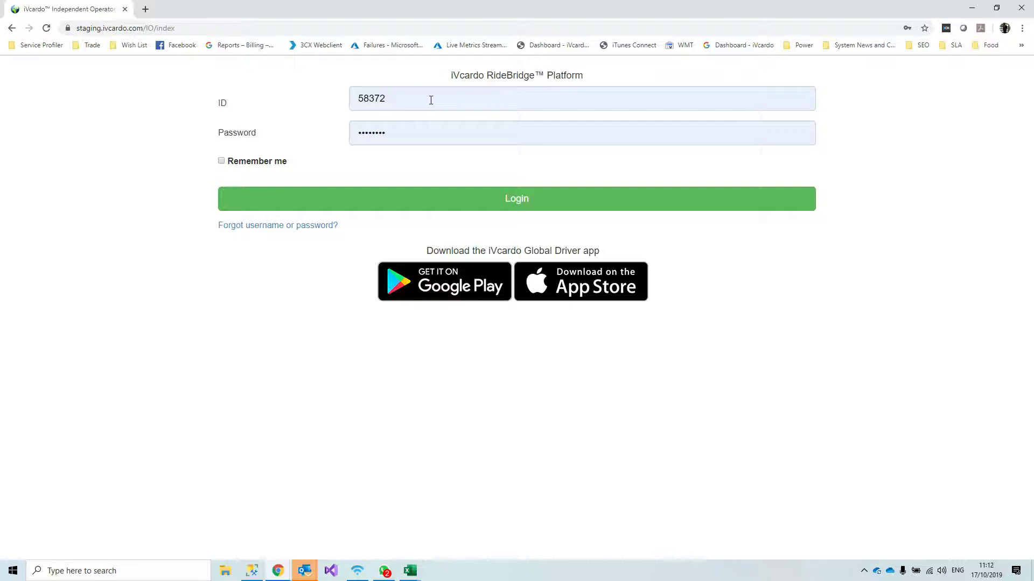
click(522, 204)
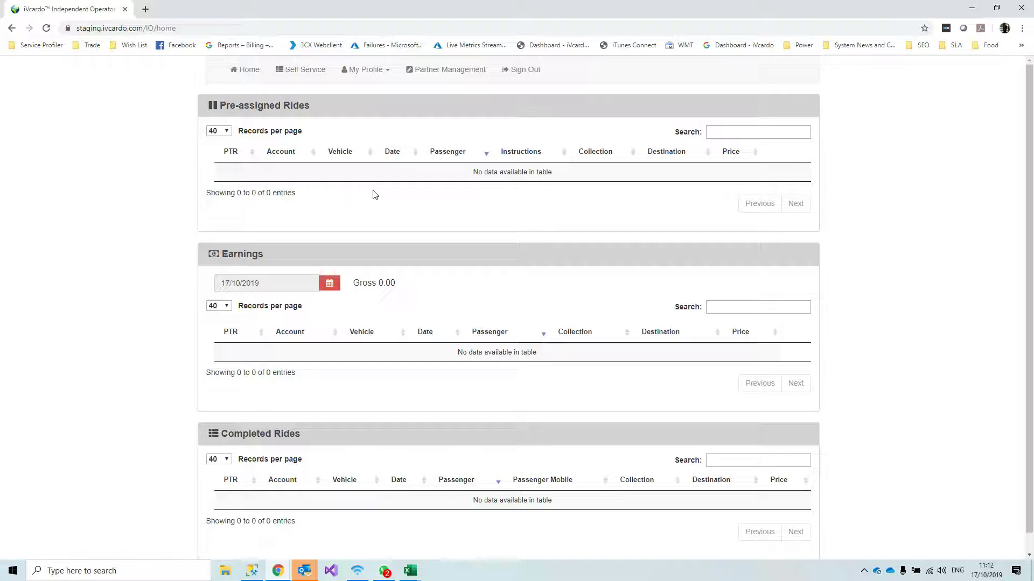
Open Partner Management's Invite Driver form and move between the email and mobile fields
click(447, 76)
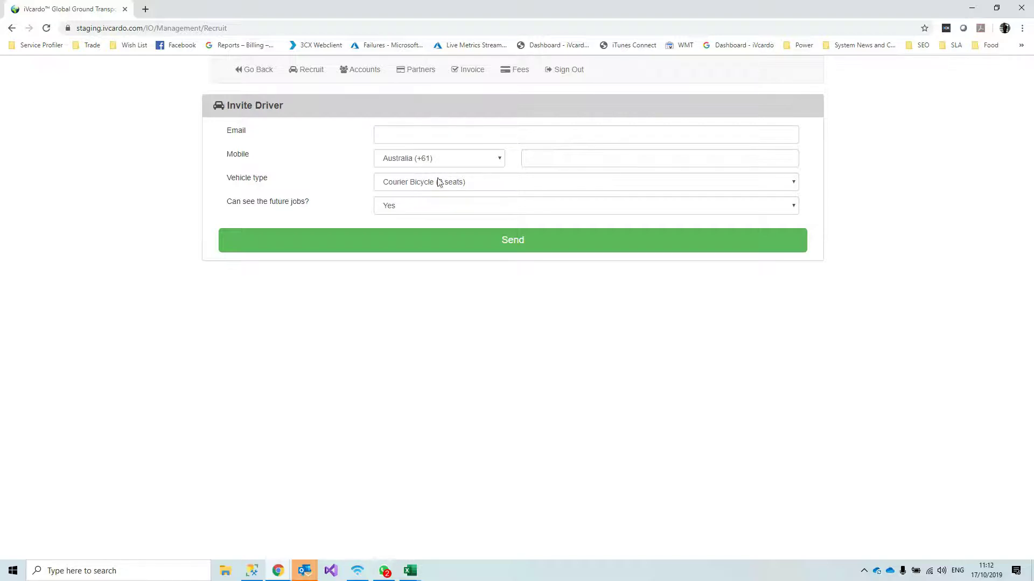
click(426, 139)
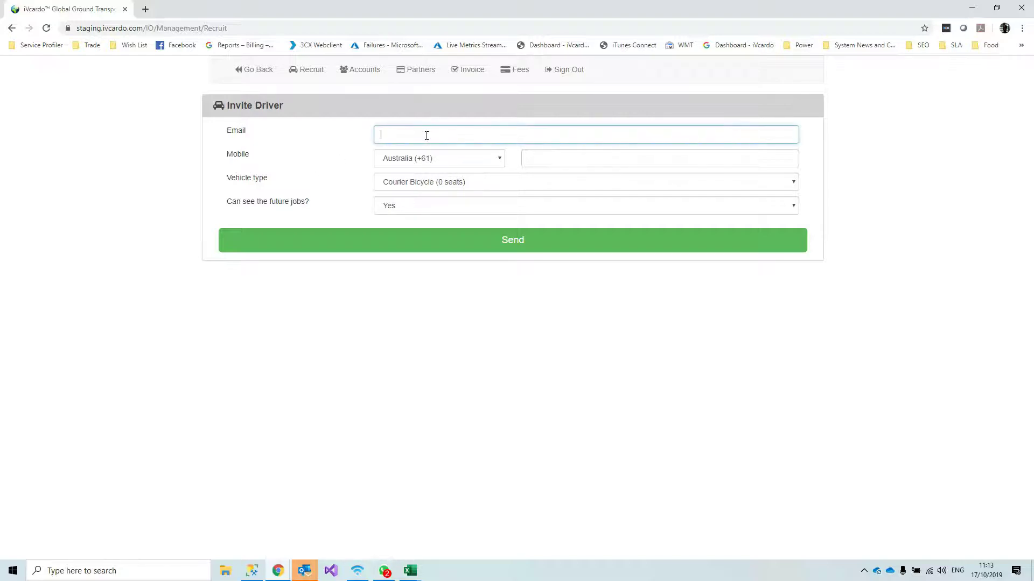
click(533, 154)
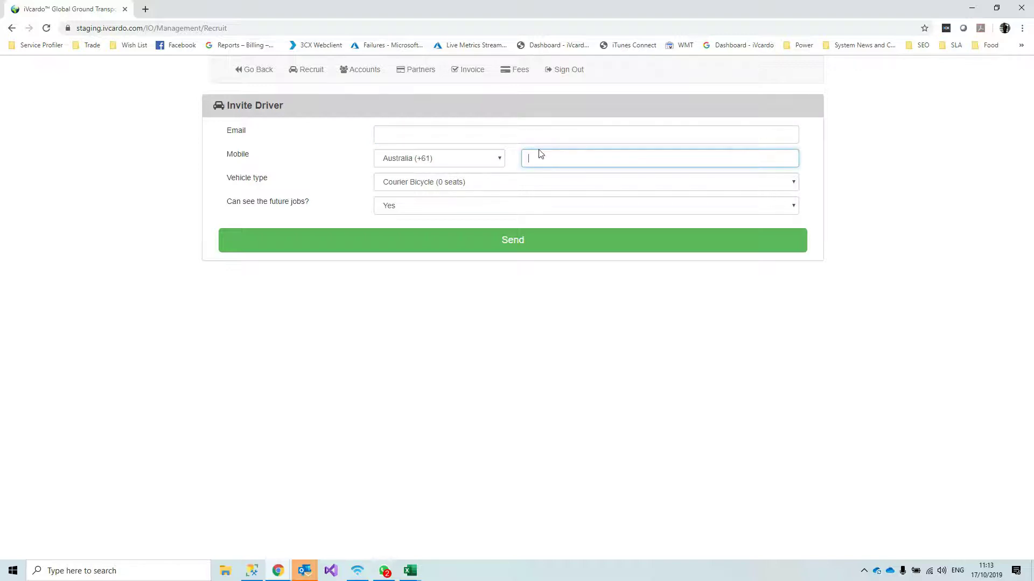
click(530, 136)
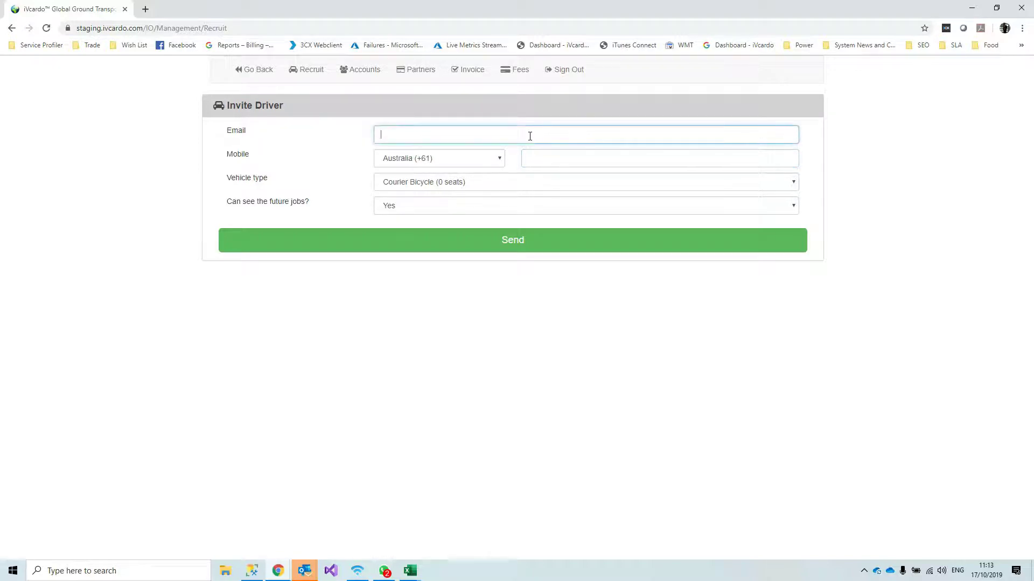
click(551, 157)
click(566, 141)
click(562, 154)
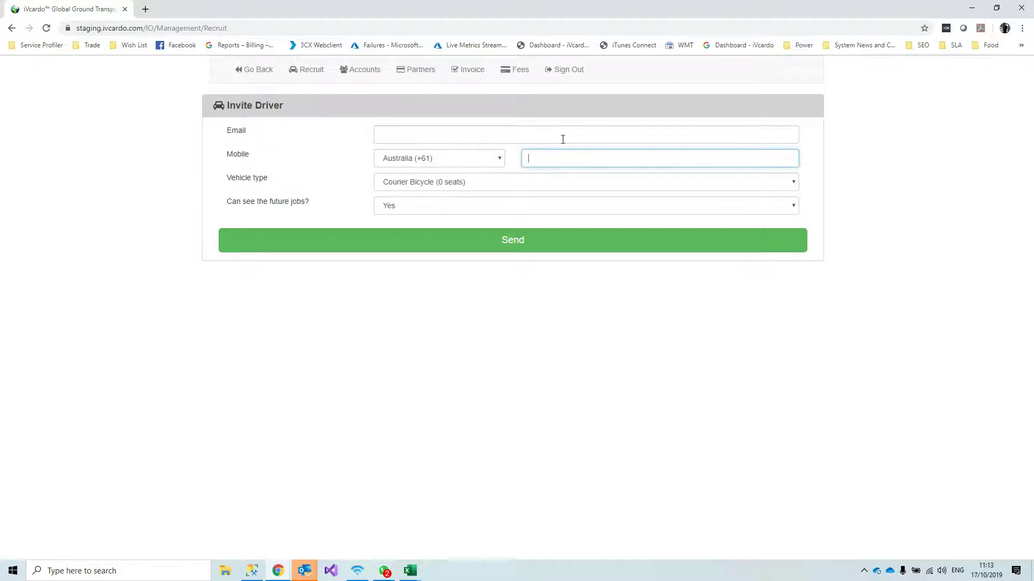
click(562, 136)
click(561, 158)
Set the country code to Spain (+34) and enter the driver's mobile number
click(491, 163)
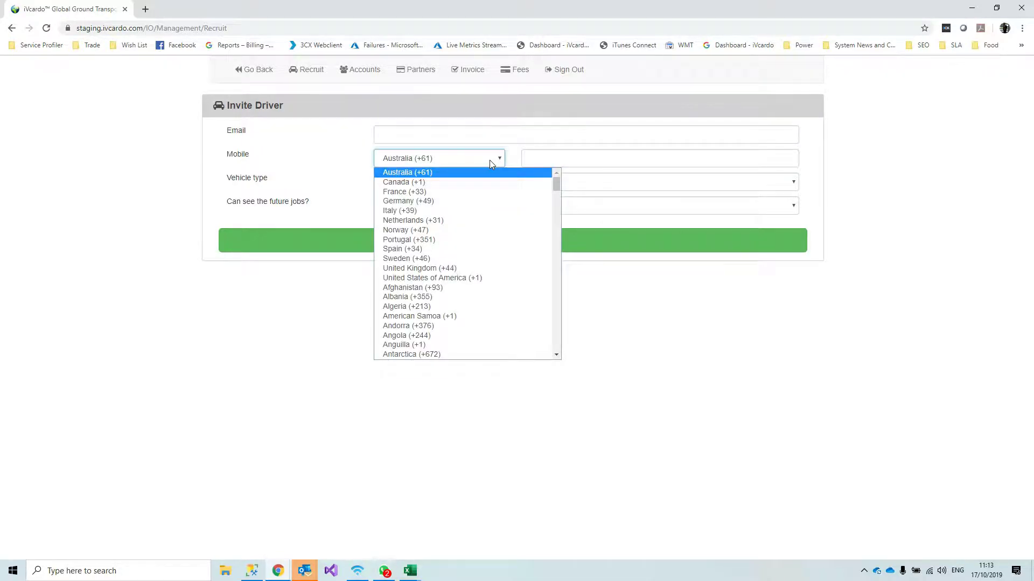
key(s)
key(Return)
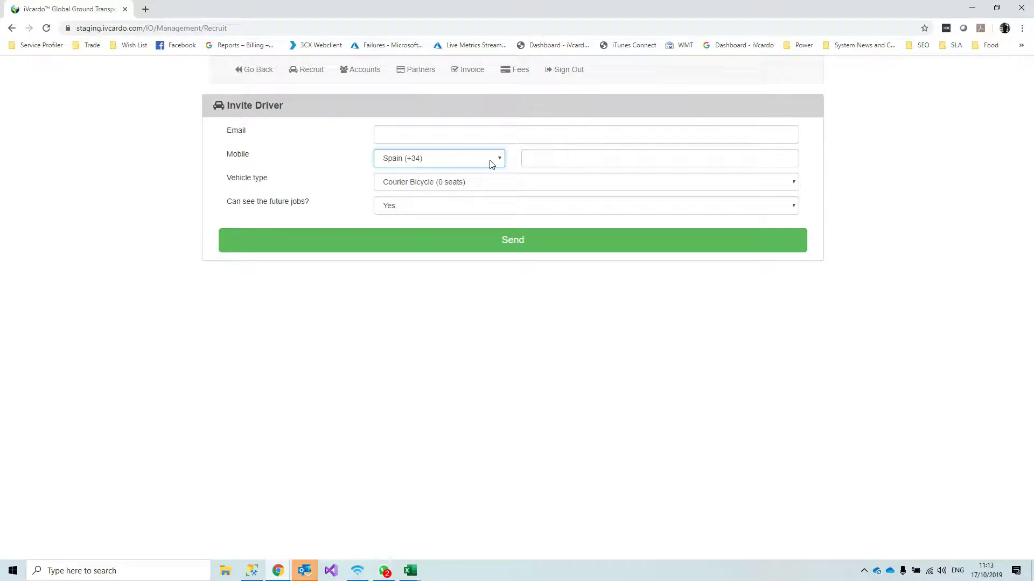
key(Tab)
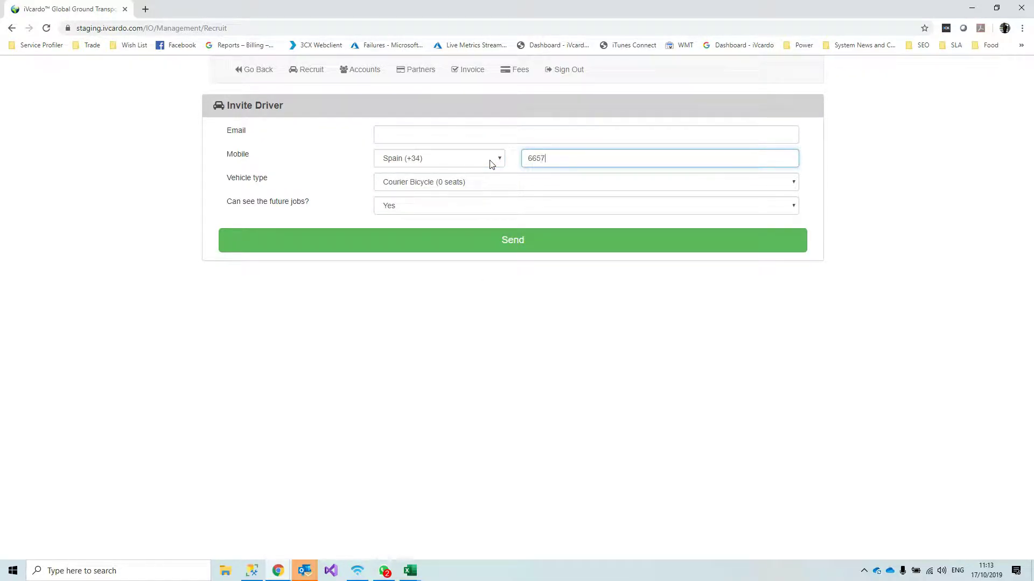
Choose Standard Saloon (4 seats) as the vehicle type and keep future jobs visible
click(488, 185)
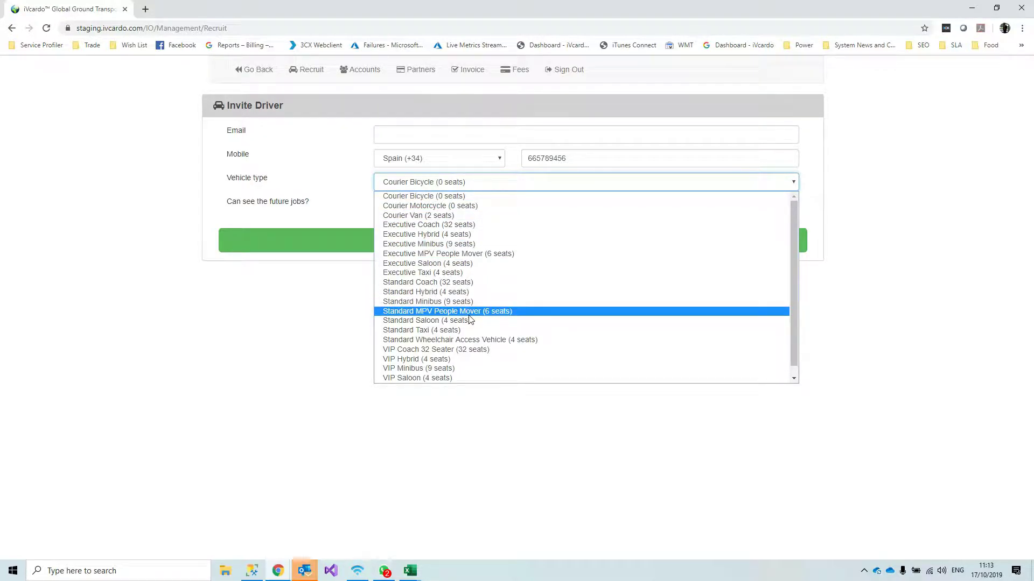
scroll(467, 312, down, 1)
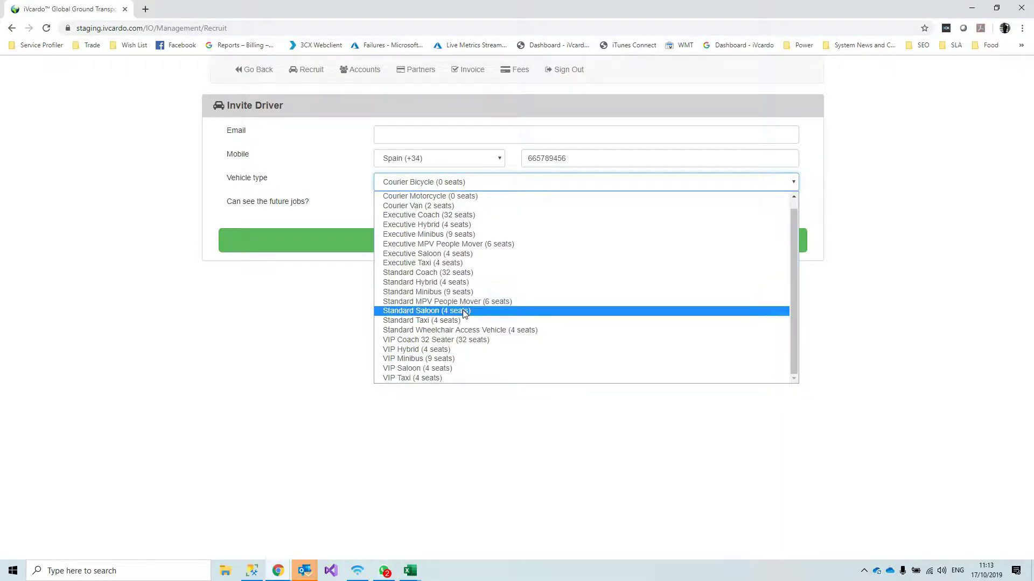
scroll(464, 313, up, 1)
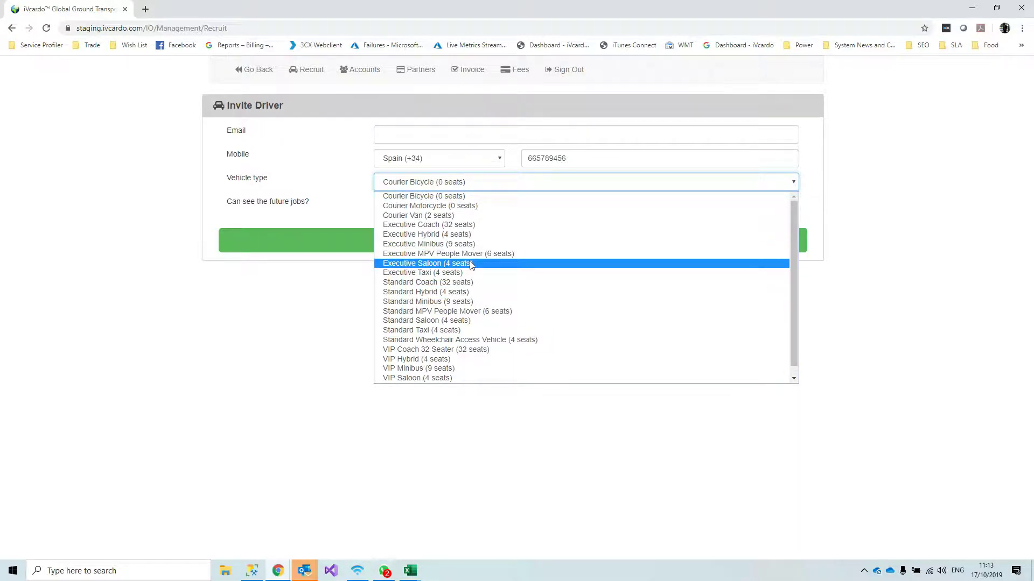
click(467, 320)
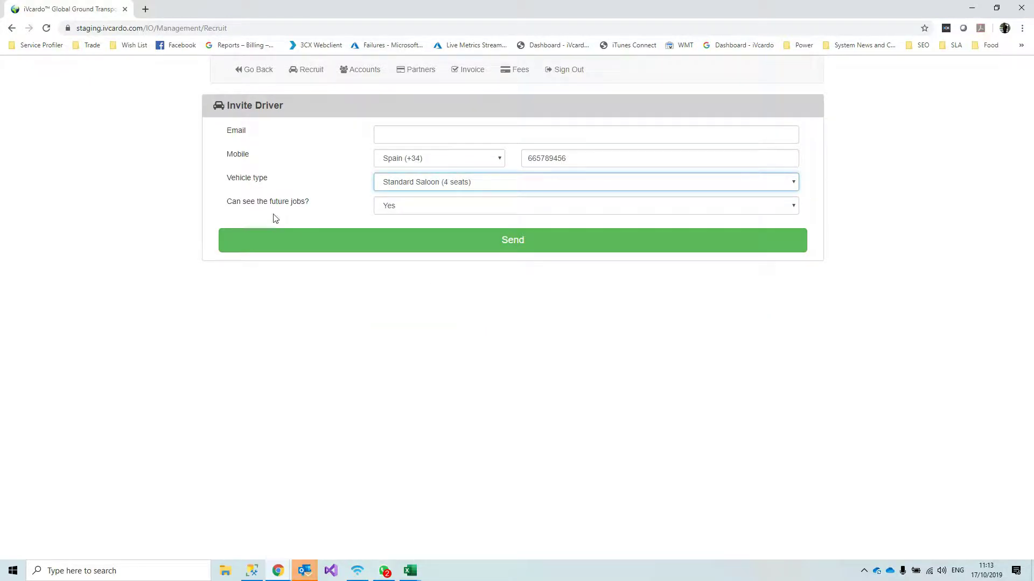
click(441, 211)
click(440, 211)
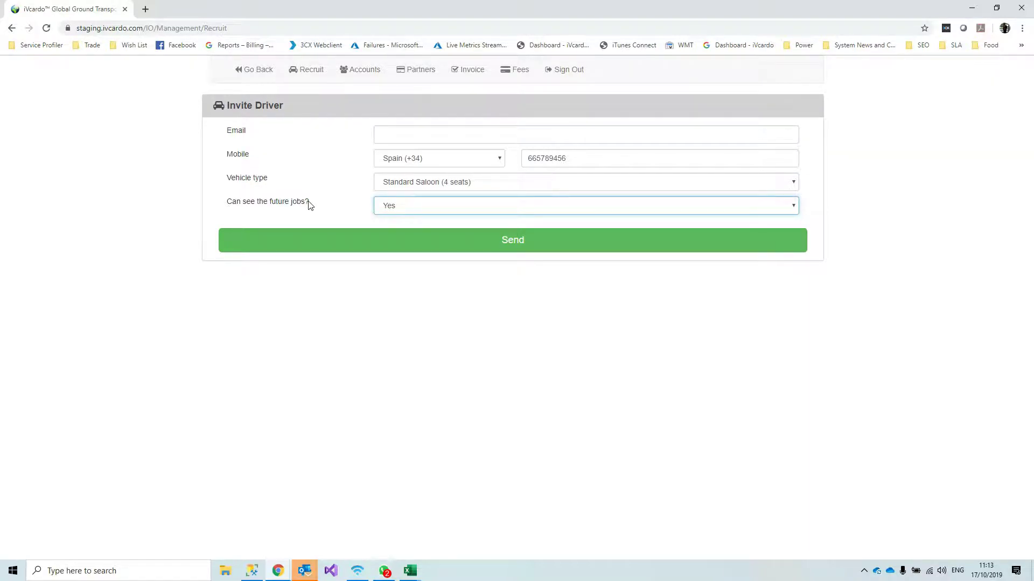
Send the driver invitation and dismiss the success confirmation
drag(311, 206, 226, 203)
click(255, 215)
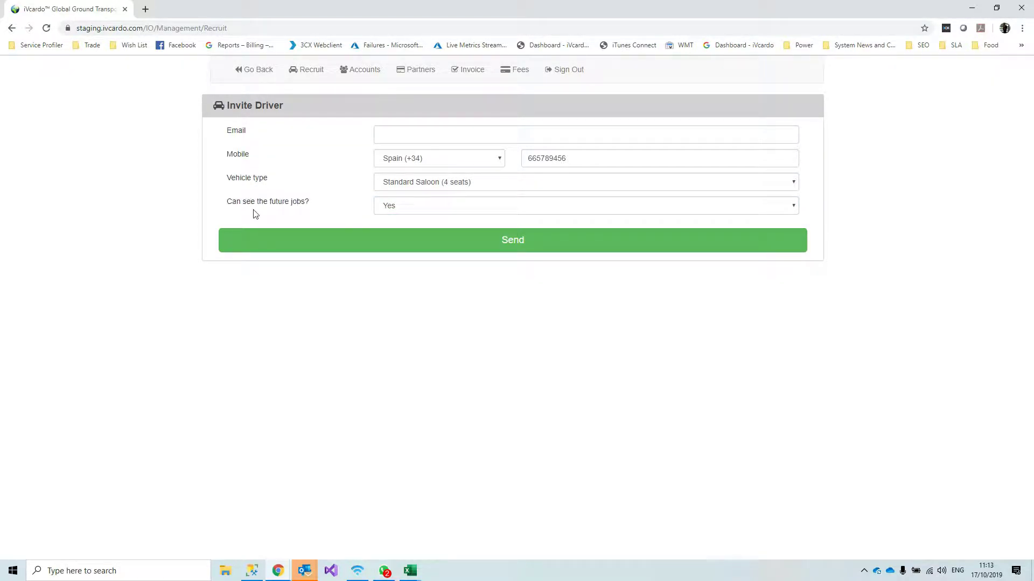
click(520, 246)
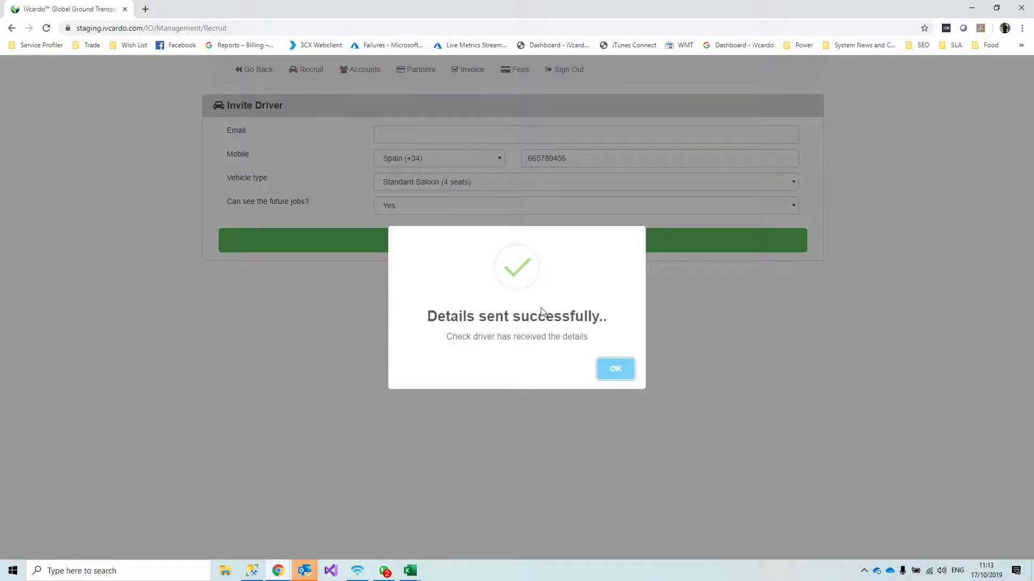
click(616, 370)
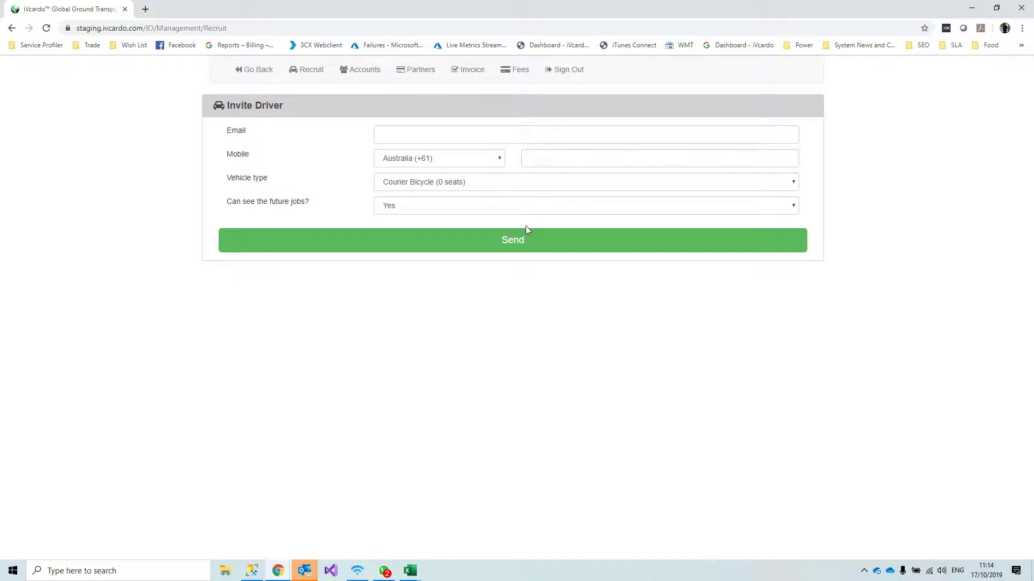
In Accounts, enter company Karhoo, its account number and a tax rate of 10
click(362, 72)
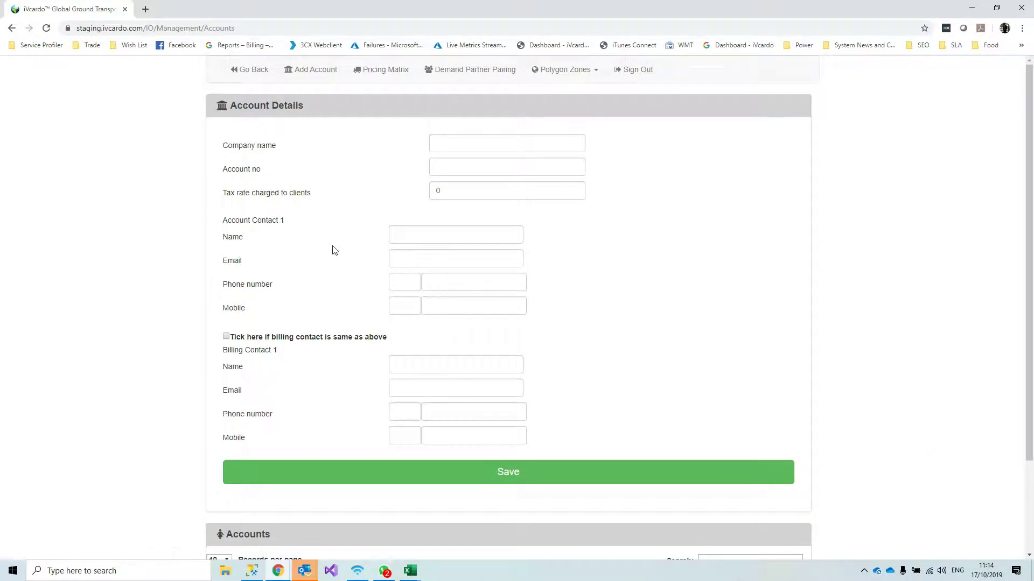
scroll(334, 252, down, 3)
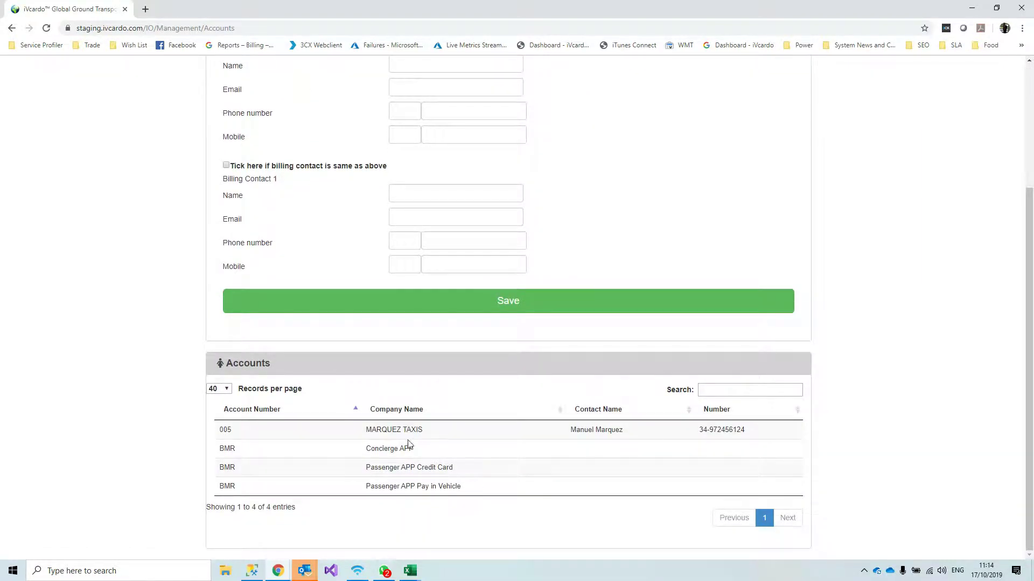
scroll(392, 476, up, 3)
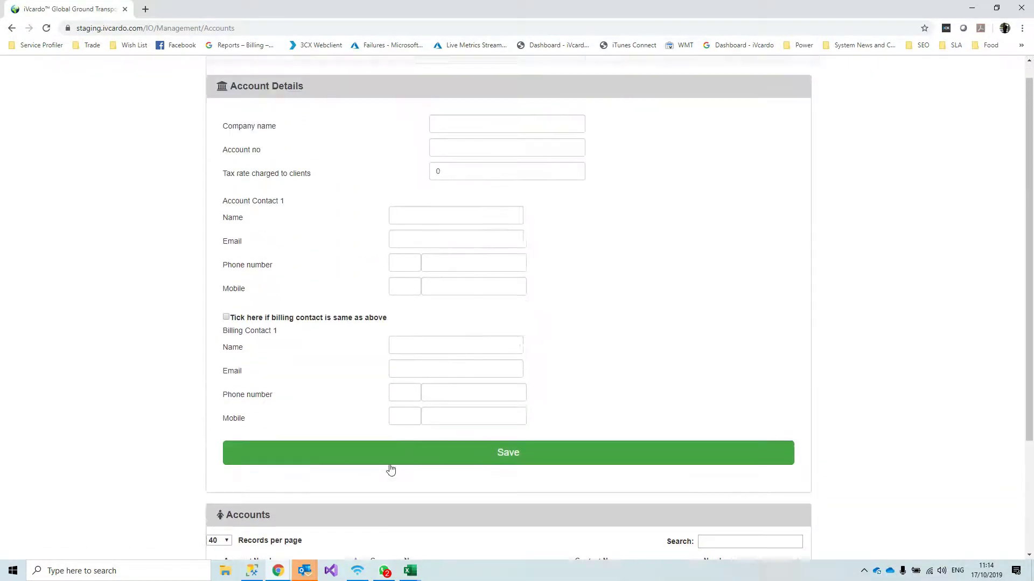
click(508, 145)
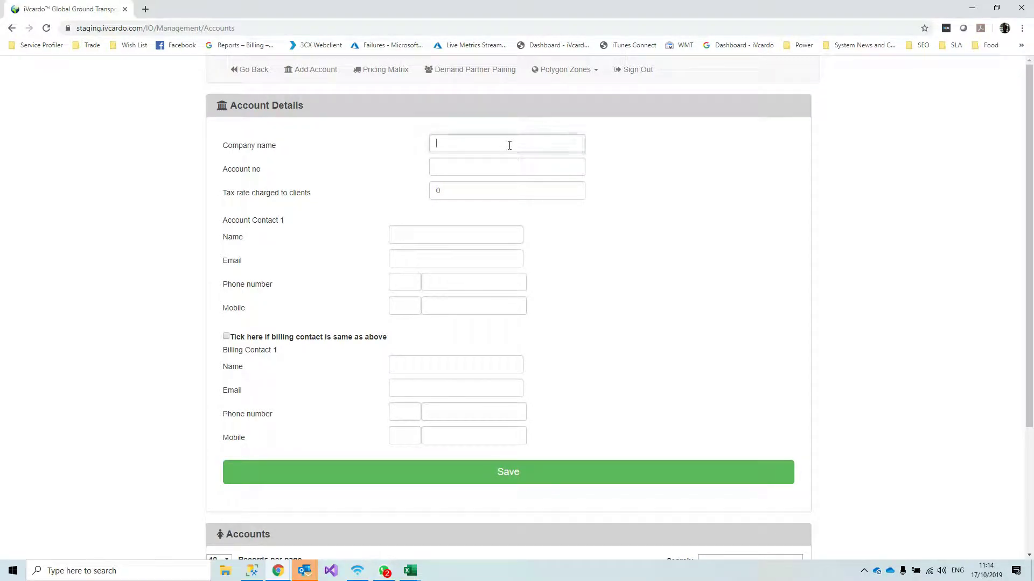
text(Karhoo)
key(Tab)
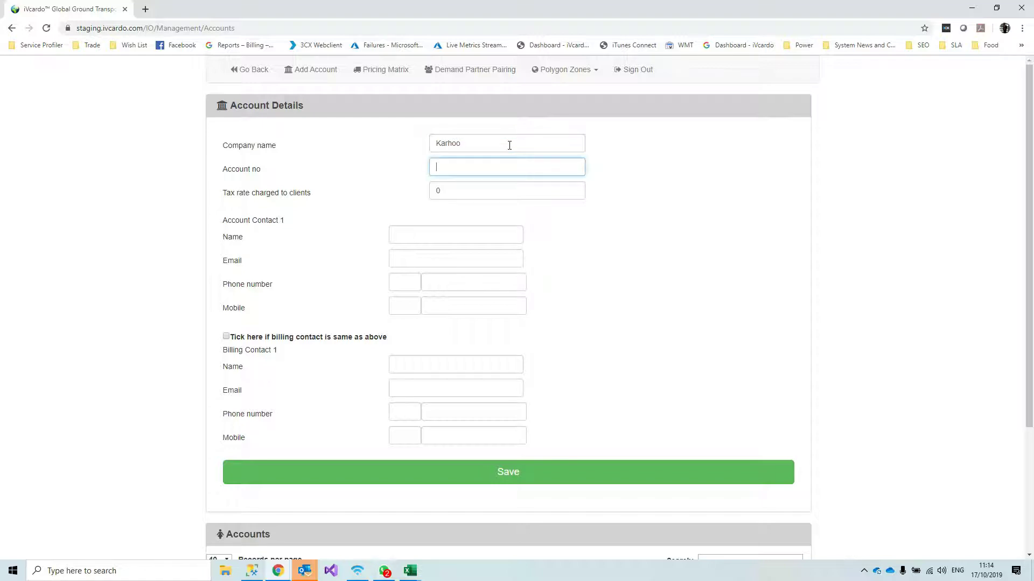
text(KAR001)
key(Tab)
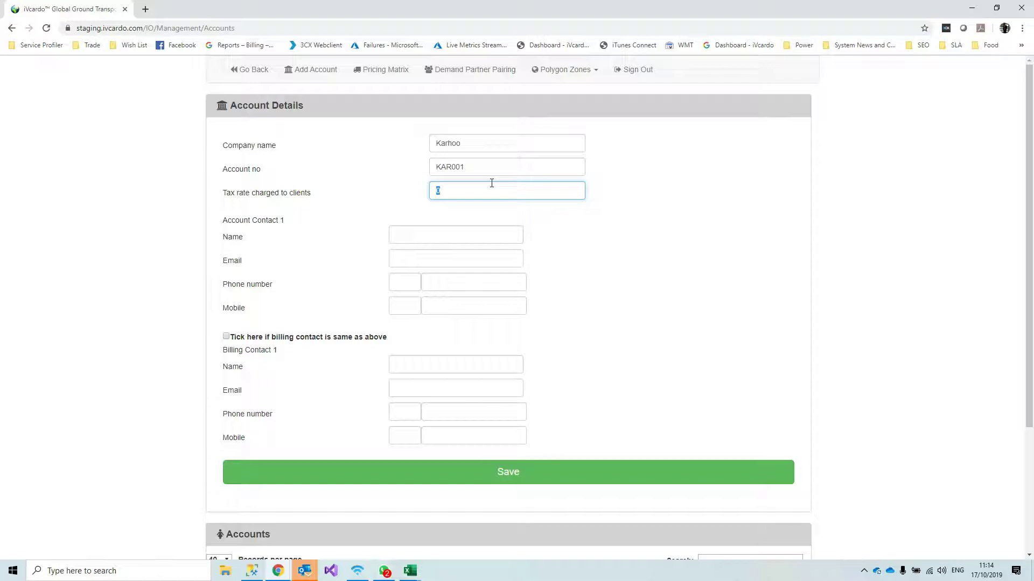
text(10)
Enter the account contact's name and make the billing contact the same as above
click(464, 231)
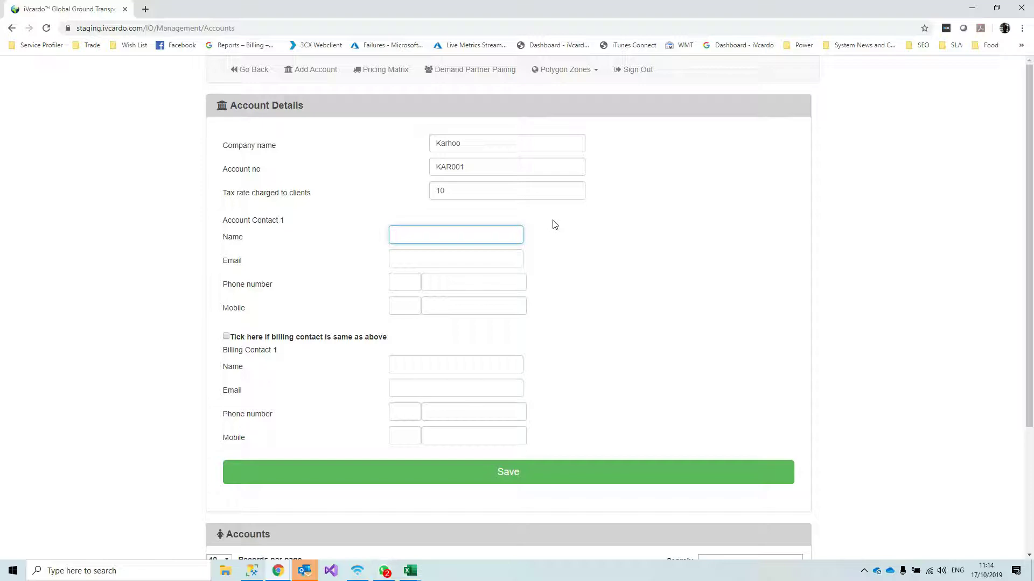
key(Tab)
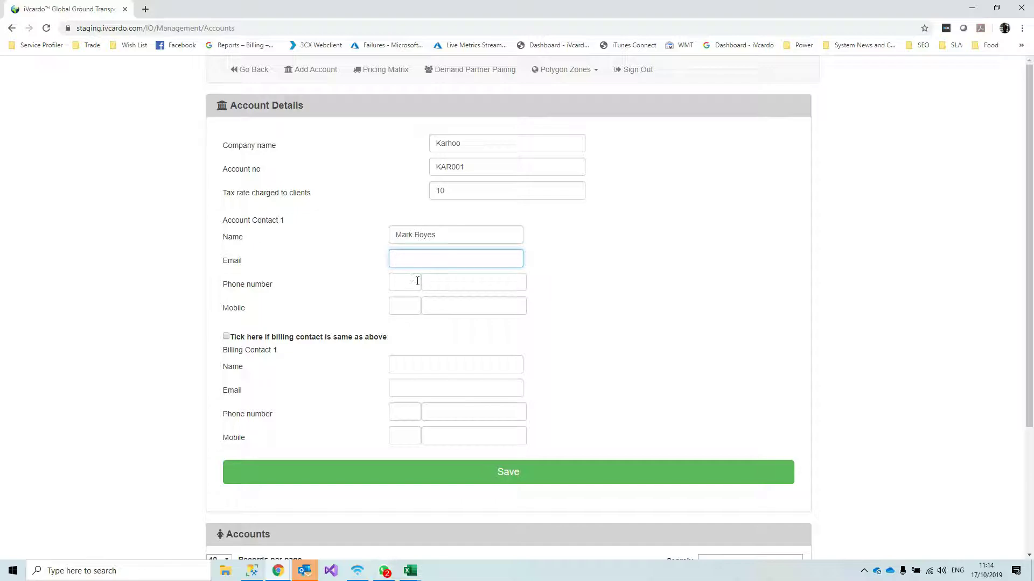
scroll(447, 304, down, 1)
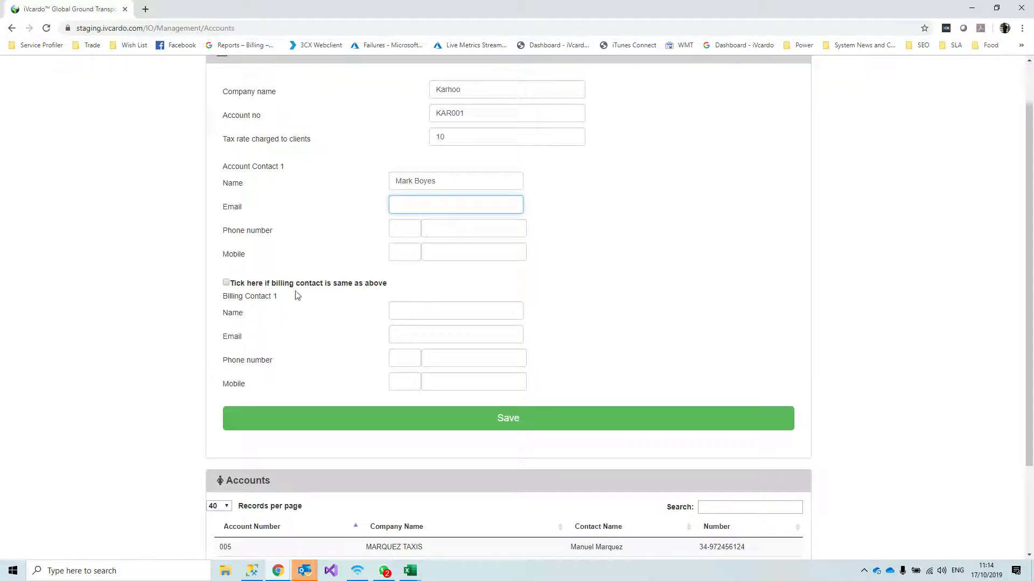
click(227, 283)
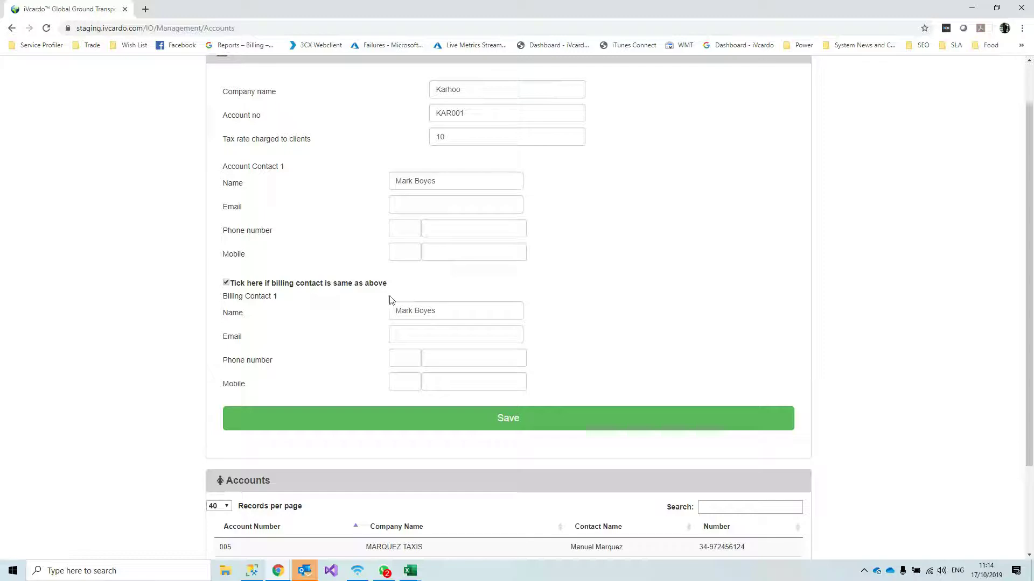
scroll(690, 294, down, 2)
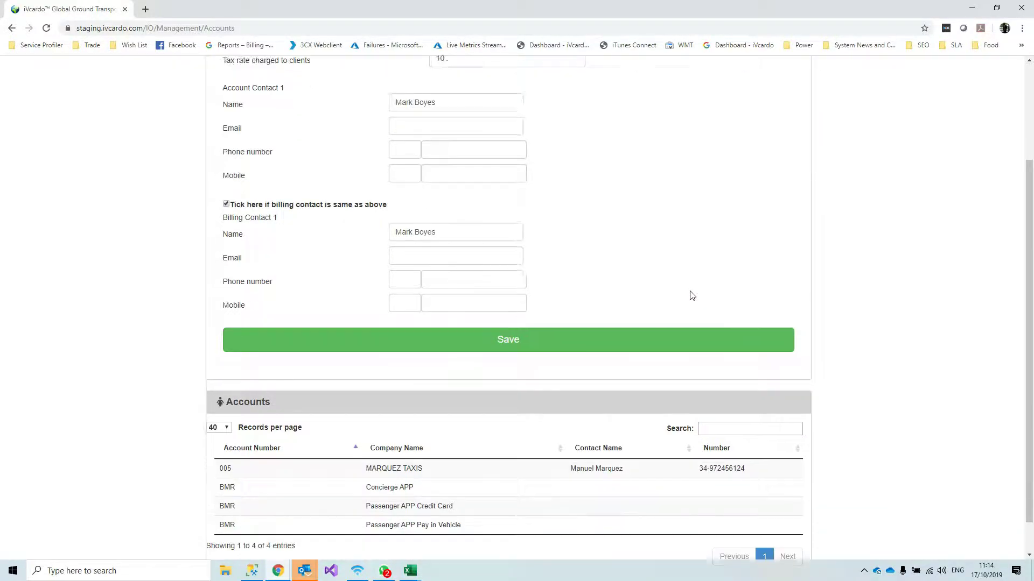
Save the Karhoo account, dismiss the confirmation, and find it in the Accounts list
click(529, 302)
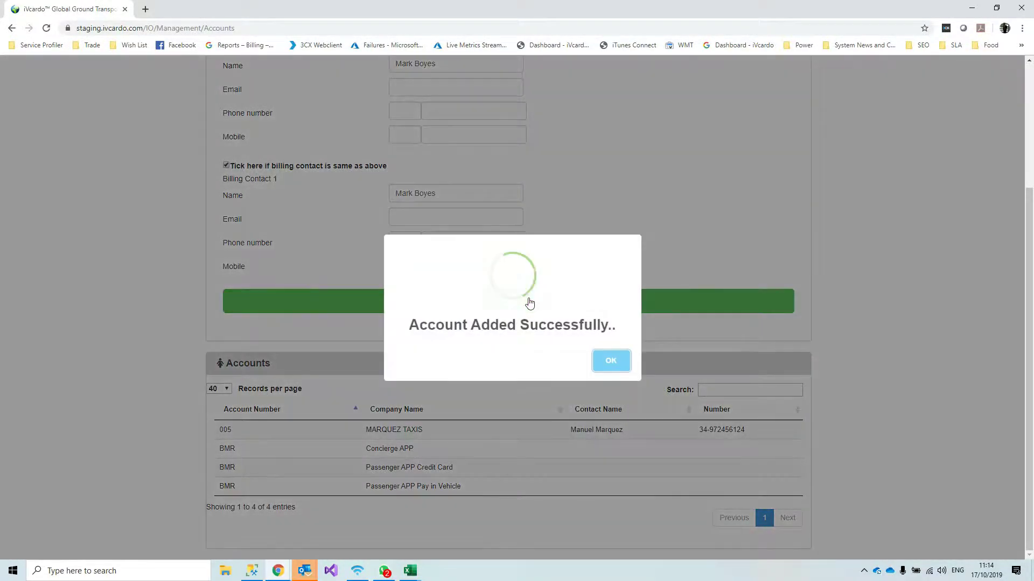
click(612, 361)
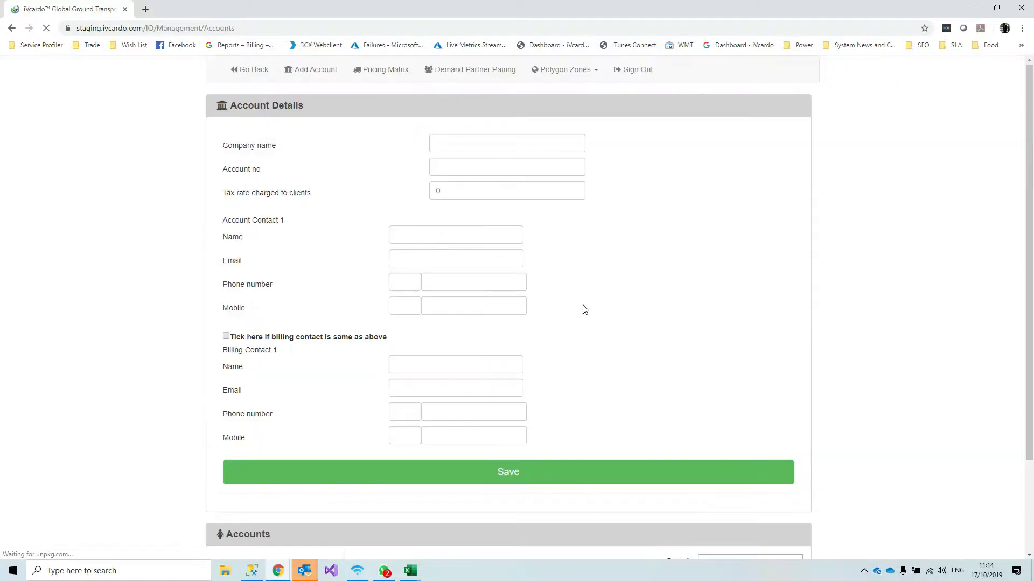
scroll(566, 379, down, 2)
scroll(571, 374, down, 1)
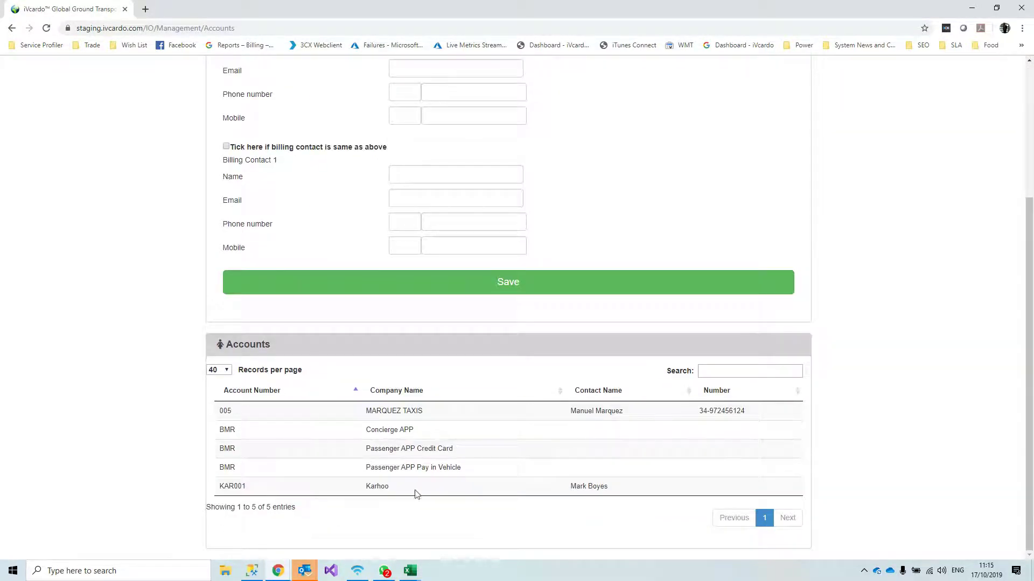
double_click(378, 486)
scroll(589, 486, up, 3)
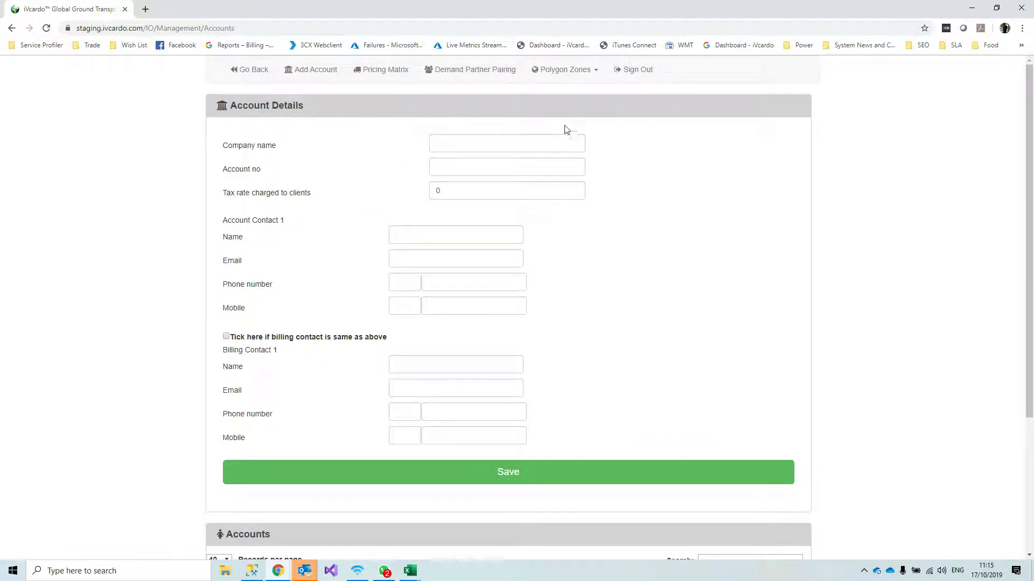
Open Set Prices for the Standard Saloon row in the Pricing Matrix
click(381, 71)
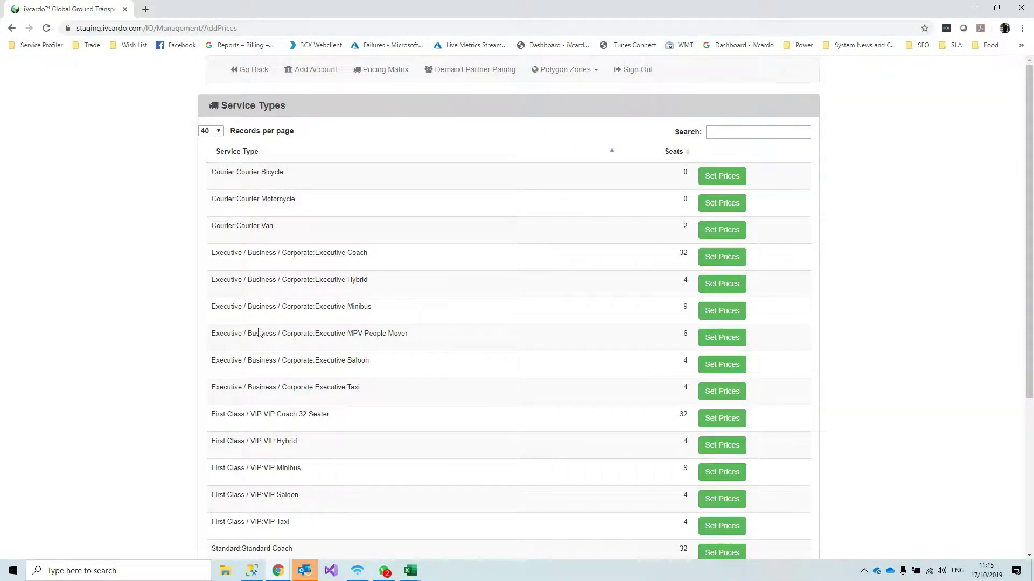
scroll(323, 323, down, 1)
scroll(325, 317, down, 4)
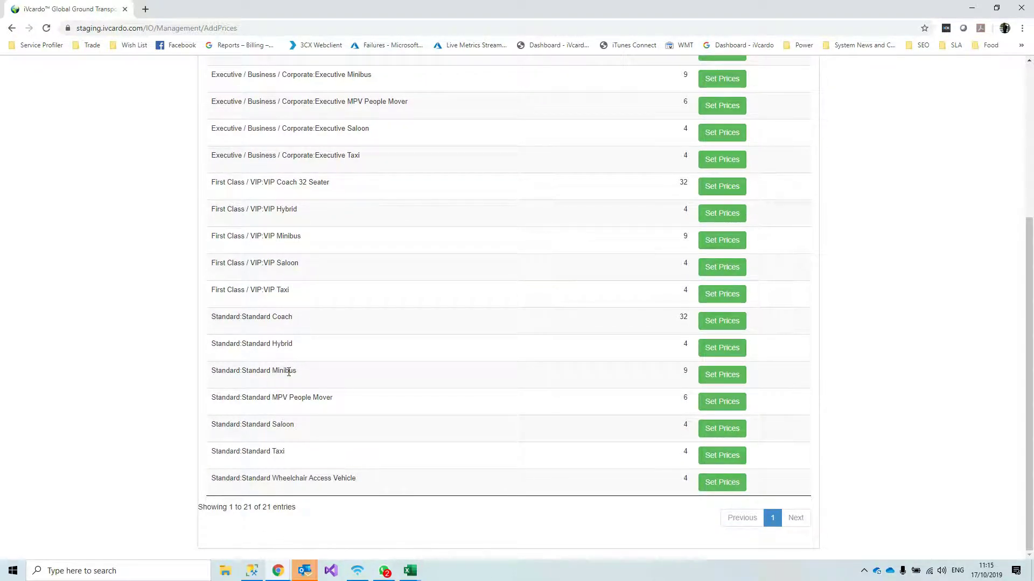
scroll(508, 337, up, 3)
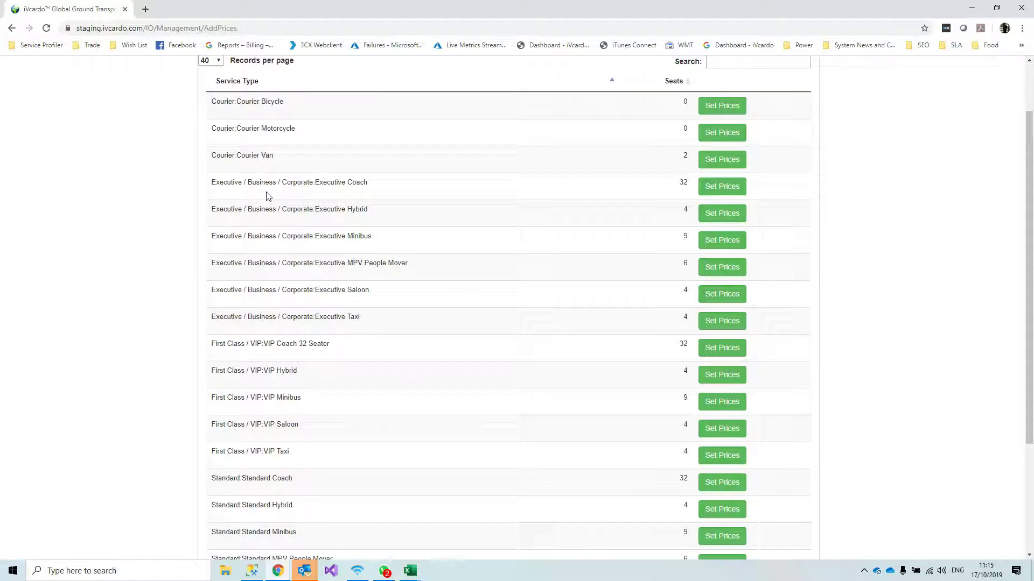
scroll(328, 397, down, 2)
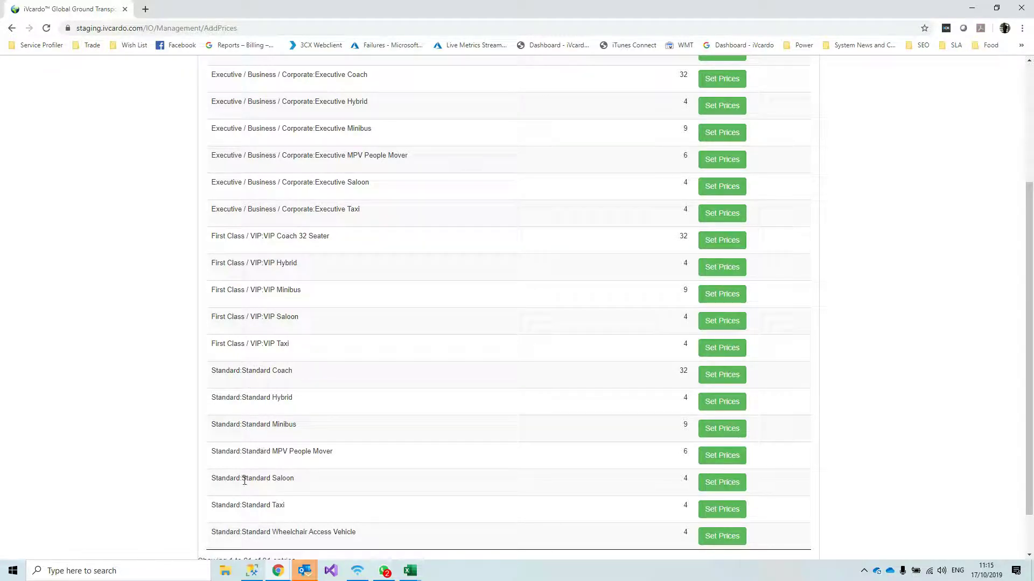
drag(226, 478, 416, 481)
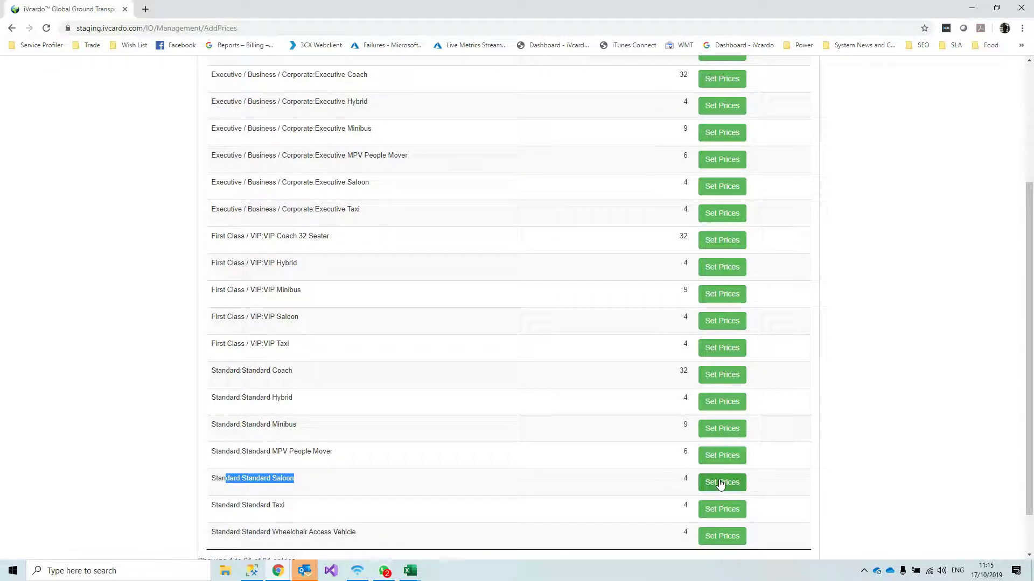
click(719, 483)
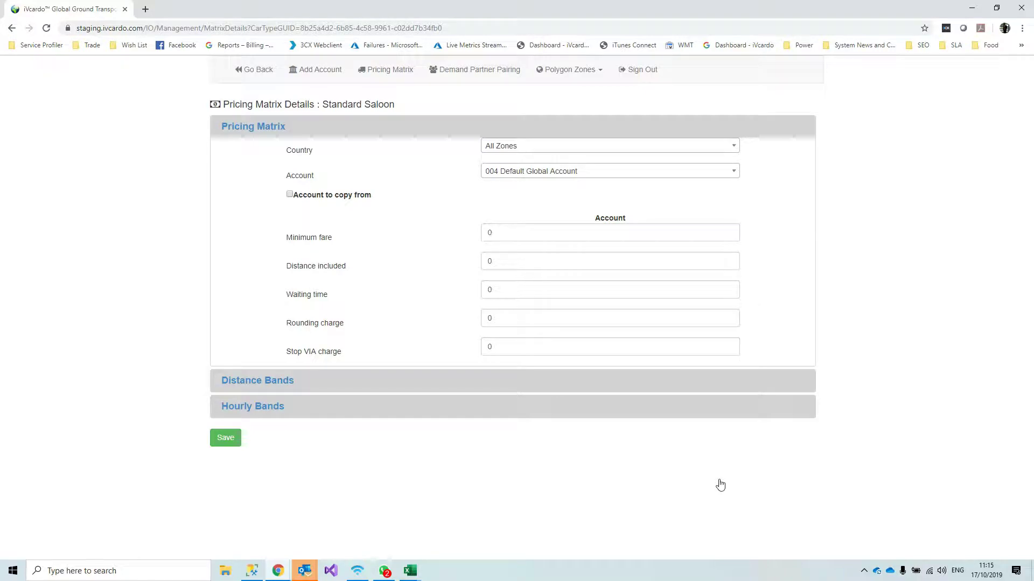
Leave the Country dropdown on All Zones for the Standard Saloon prices
click(729, 147)
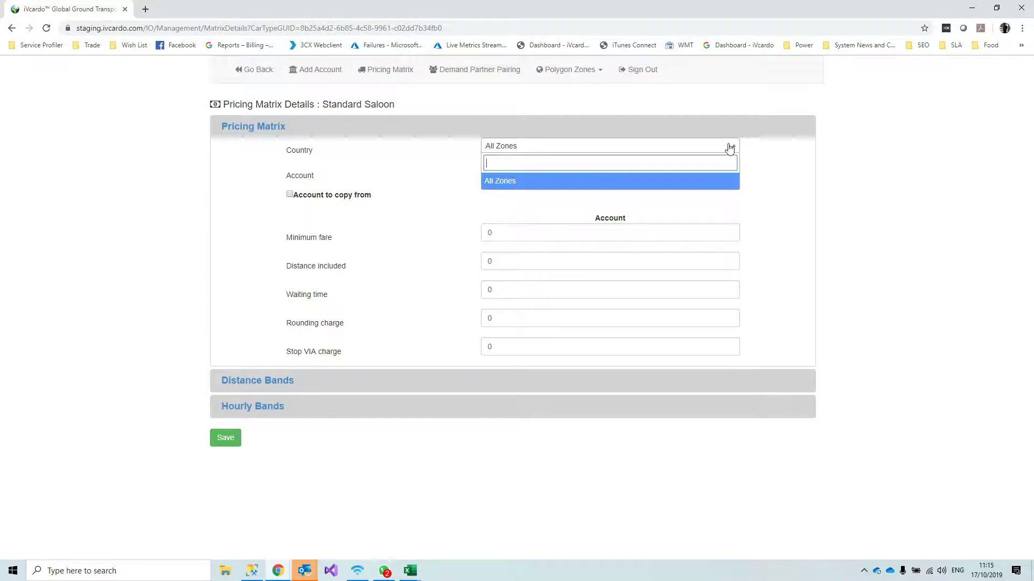
click(729, 147)
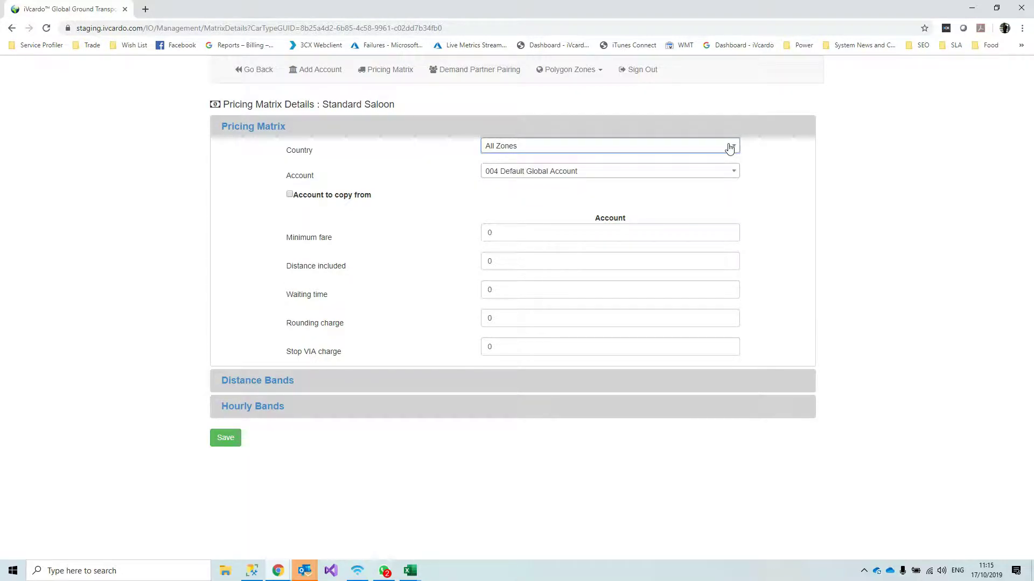
click(729, 147)
click(730, 147)
click(757, 149)
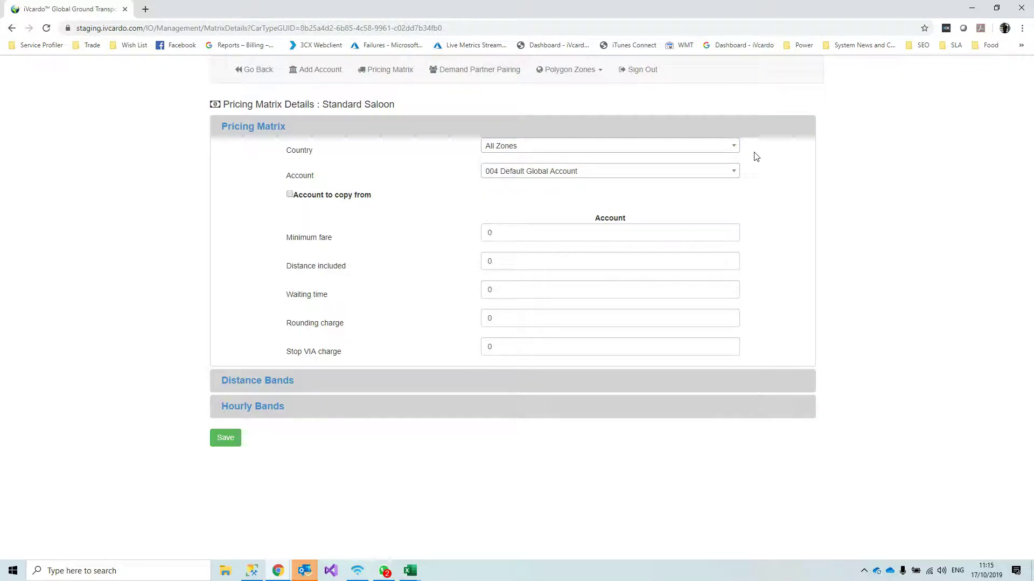
click(583, 70)
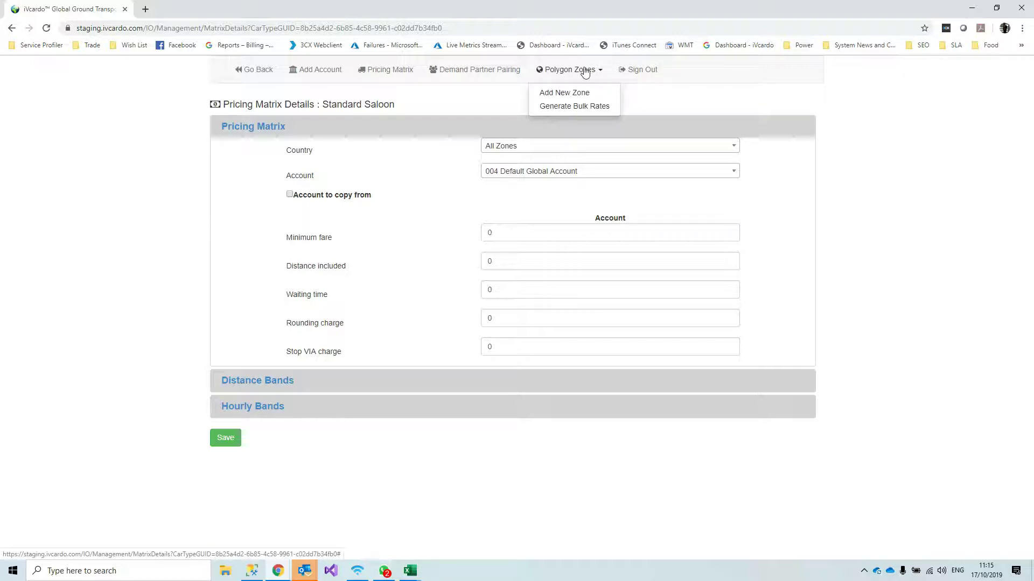
Add a new zone and draw a closed seven-point polygon around Palma on the Mallorca map
click(558, 95)
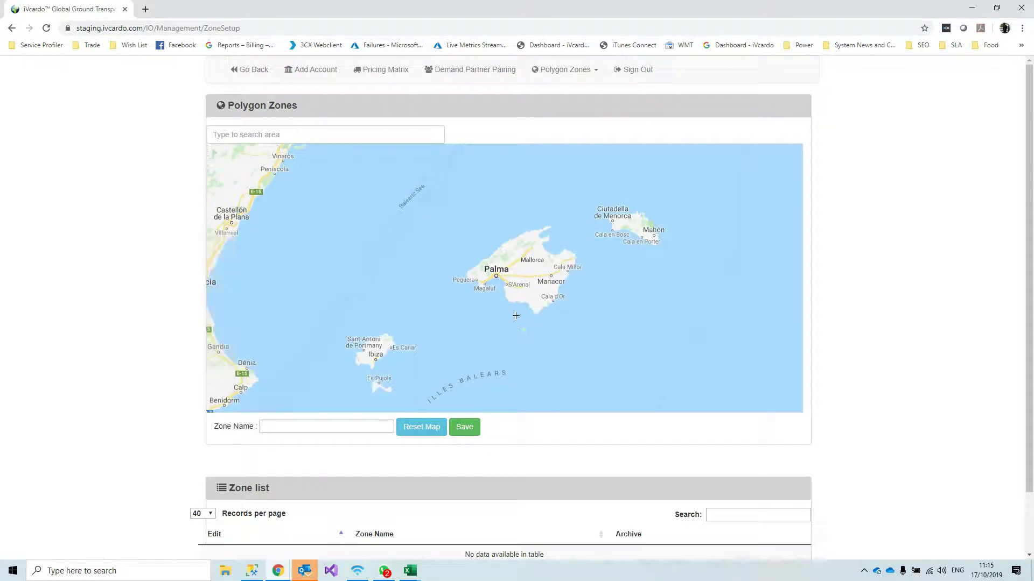
click(787, 370)
click(787, 370)
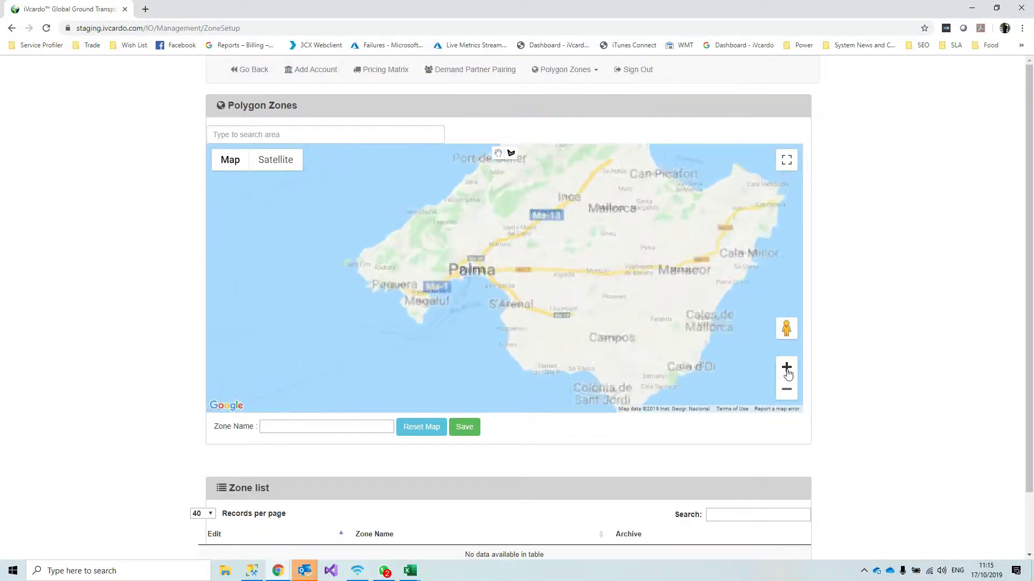
click(438, 283)
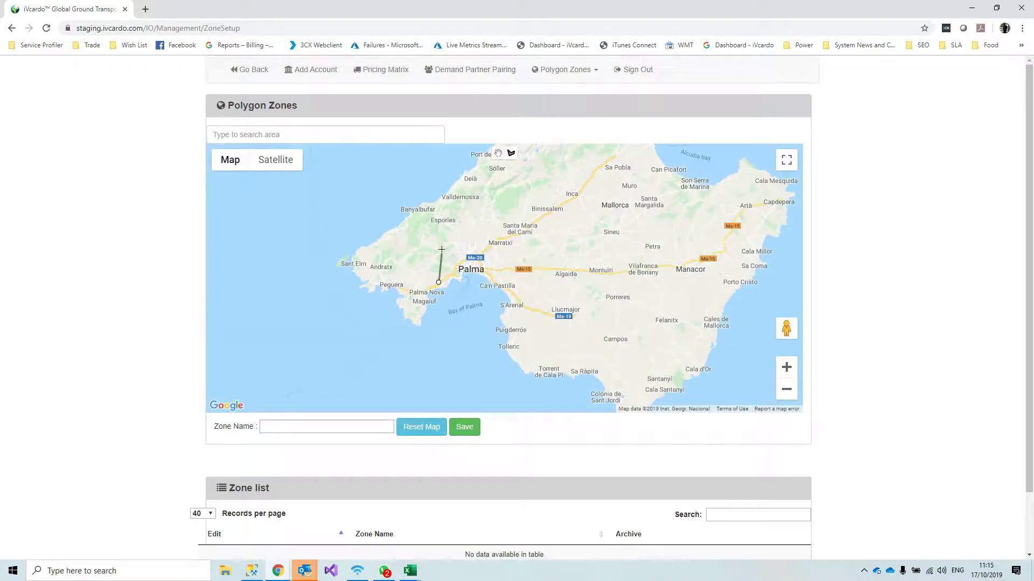
click(442, 250)
click(464, 235)
click(513, 238)
click(528, 276)
click(507, 295)
click(469, 306)
click(439, 283)
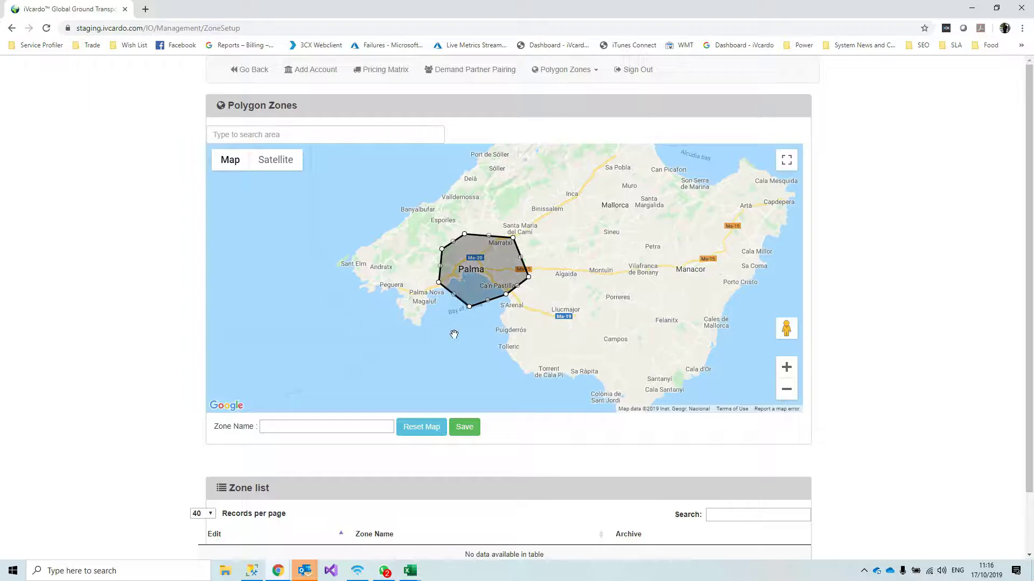
Name the zone 'Palma Pricing Zone' and save it
click(339, 426)
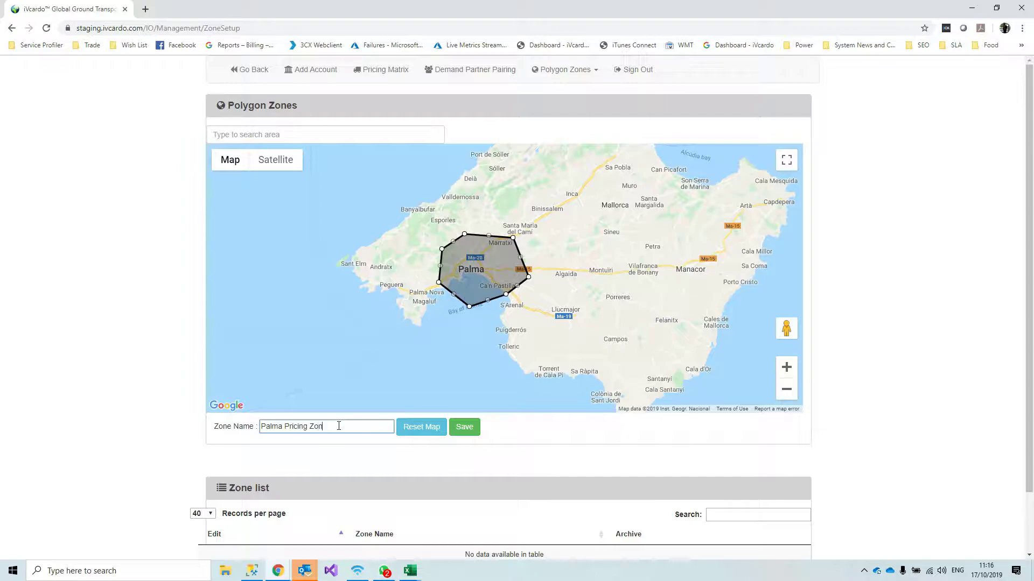
click(465, 429)
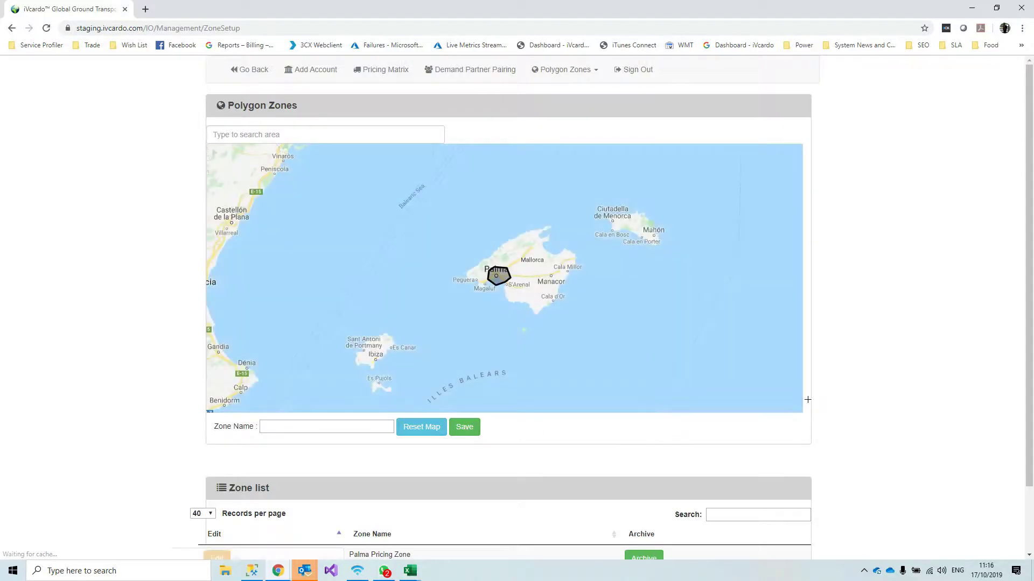
scroll(355, 484, down, 1)
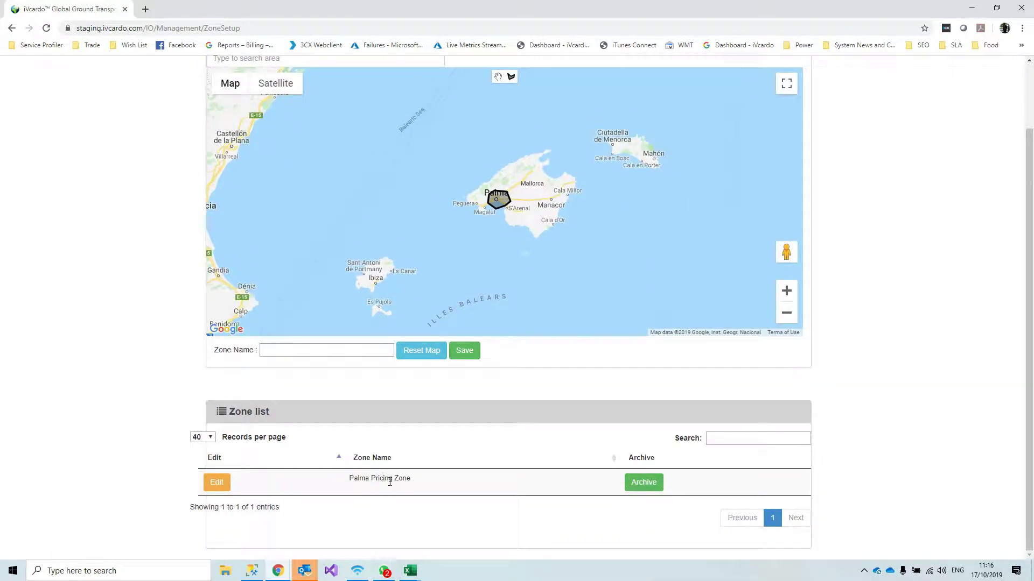
scroll(915, 369, up, 1)
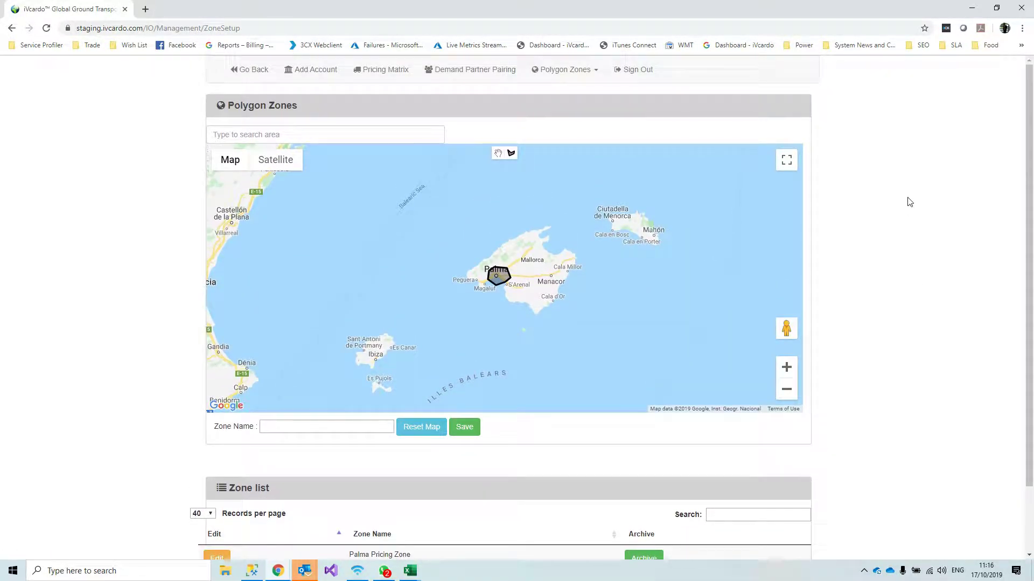
Start another new zone and centre the map on Palma de Mallorca Airport by searching 'palma airport'
click(585, 73)
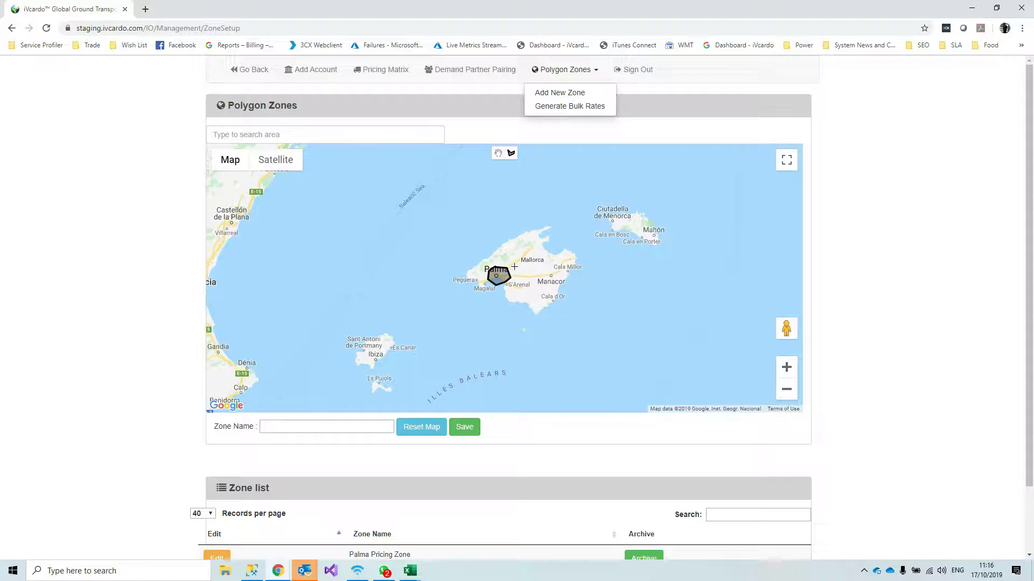
click(563, 93)
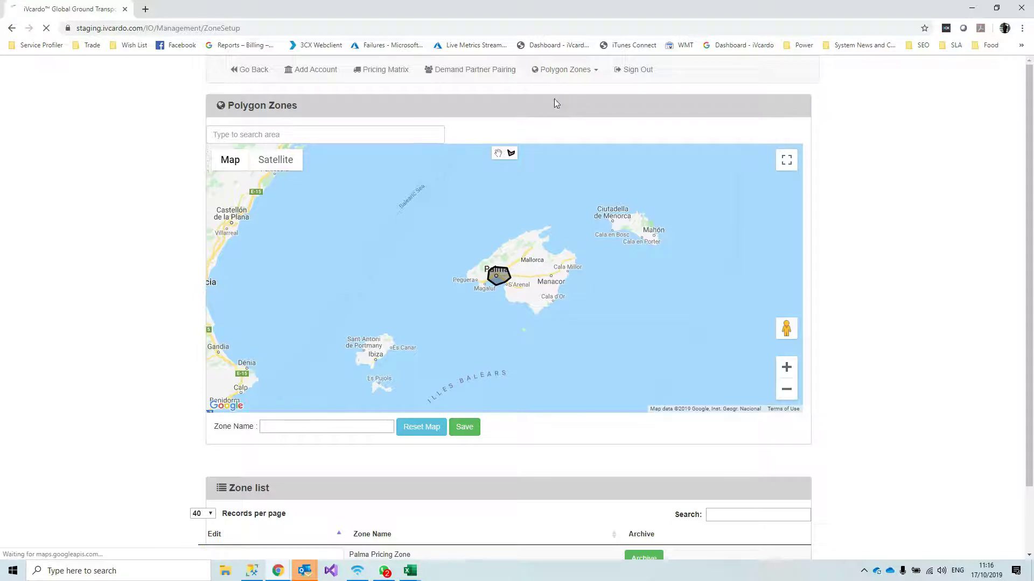
click(787, 369)
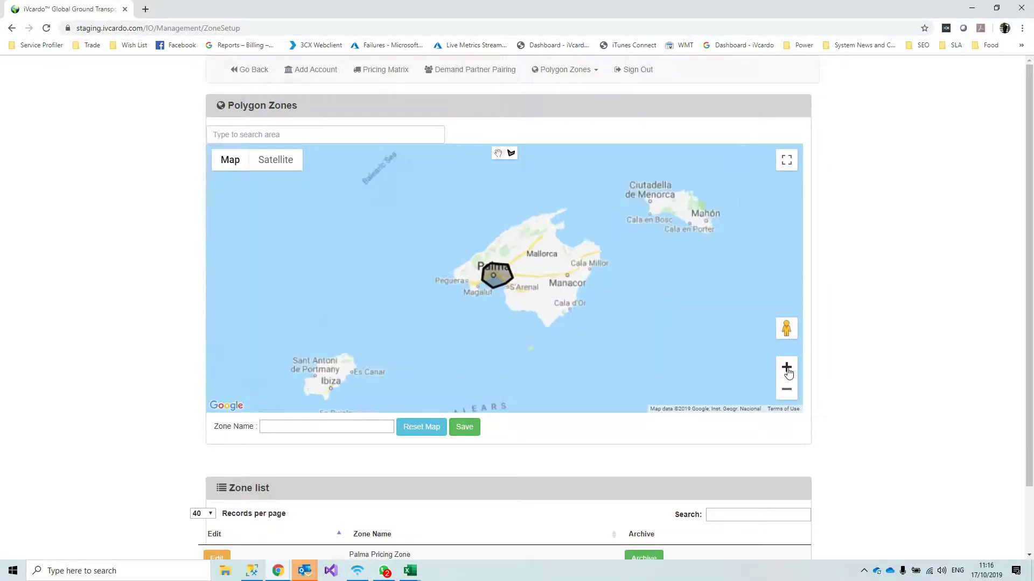
click(787, 369)
click(786, 369)
click(786, 369)
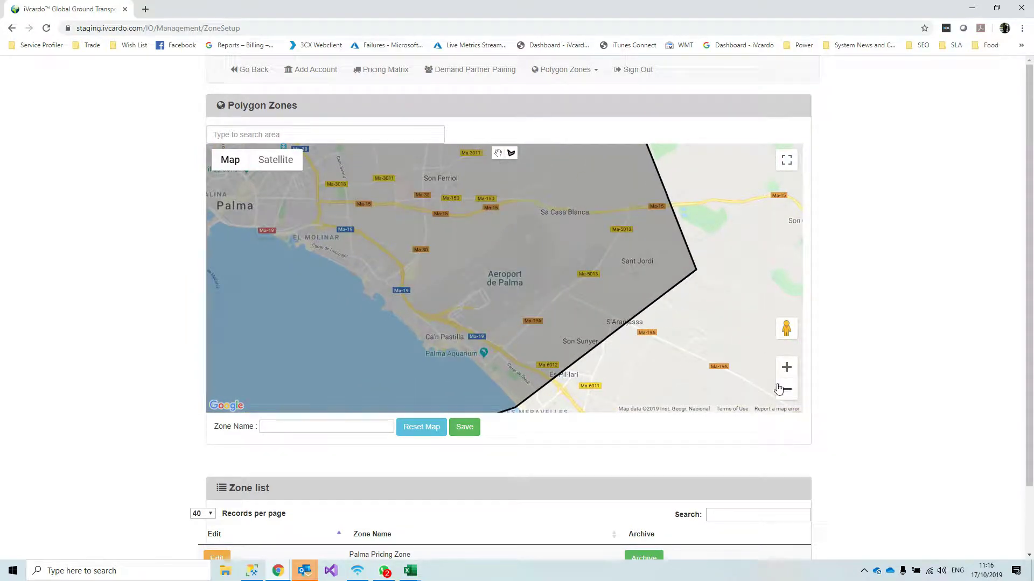
click(786, 390)
click(786, 389)
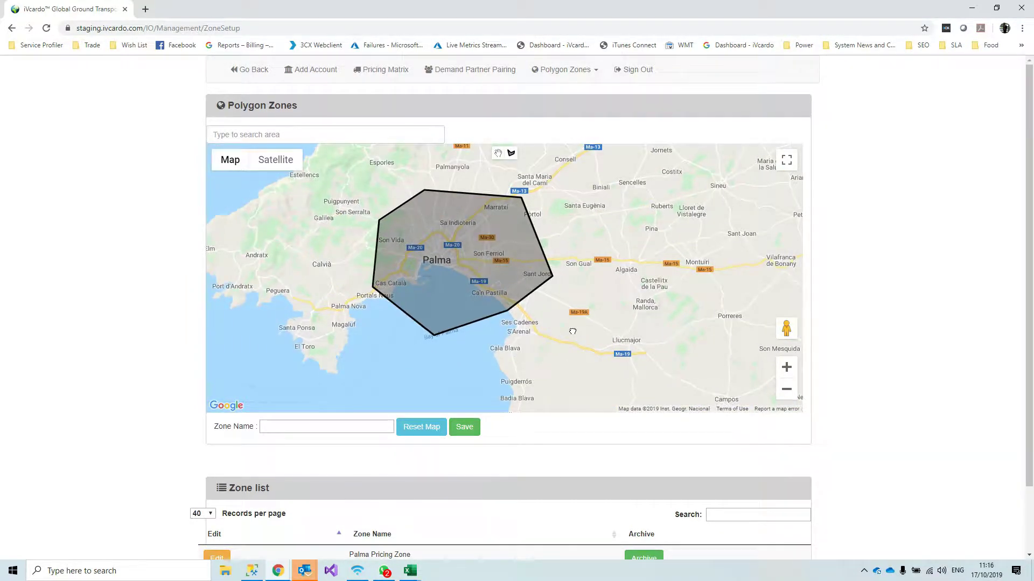
click(247, 131)
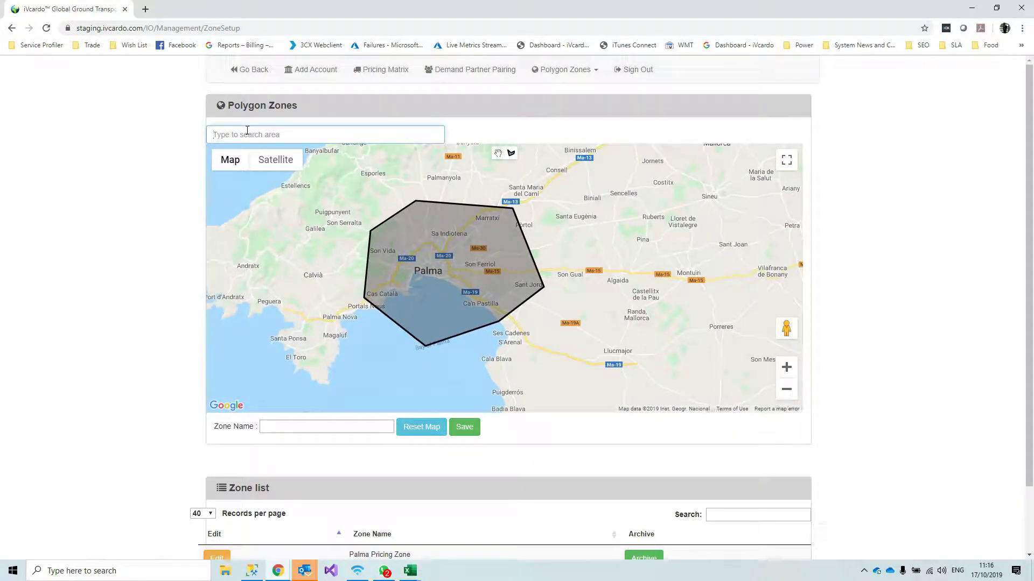
text(palma airport)
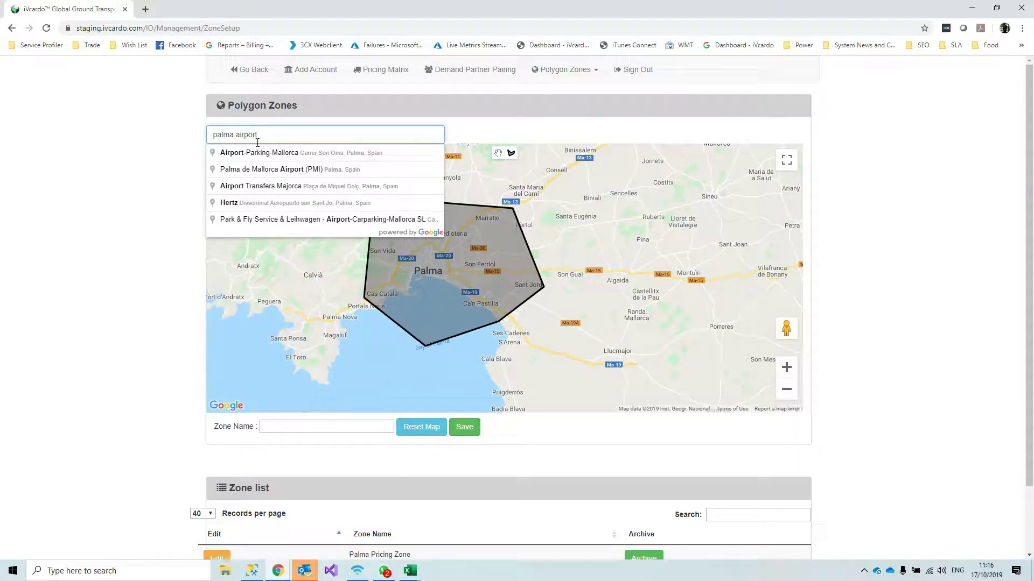
click(264, 169)
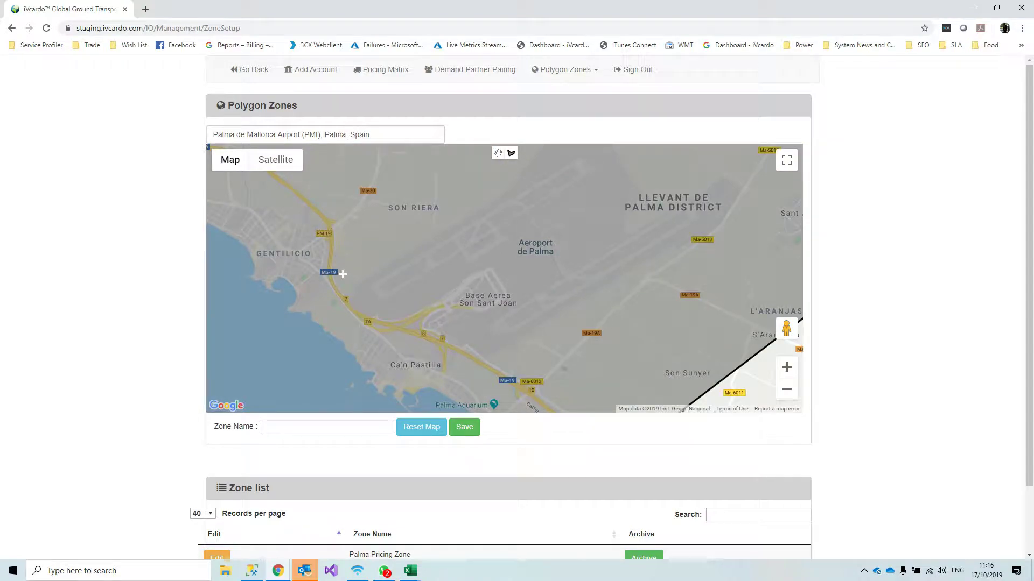
Outline Palma de Mallorca Airport with an eleven-point polygon and close the shape
click(334, 286)
click(411, 230)
click(487, 175)
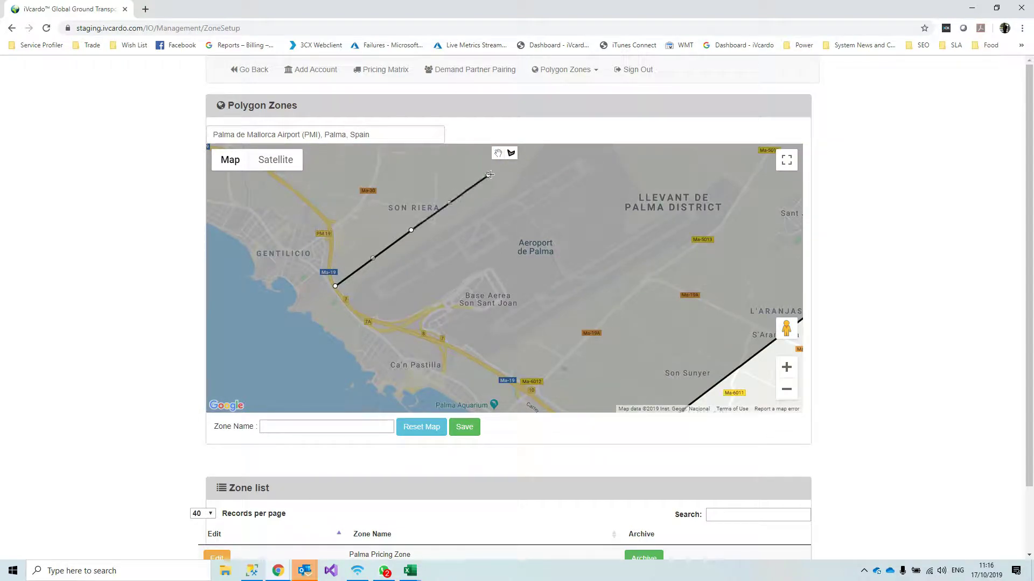
click(563, 156)
click(661, 146)
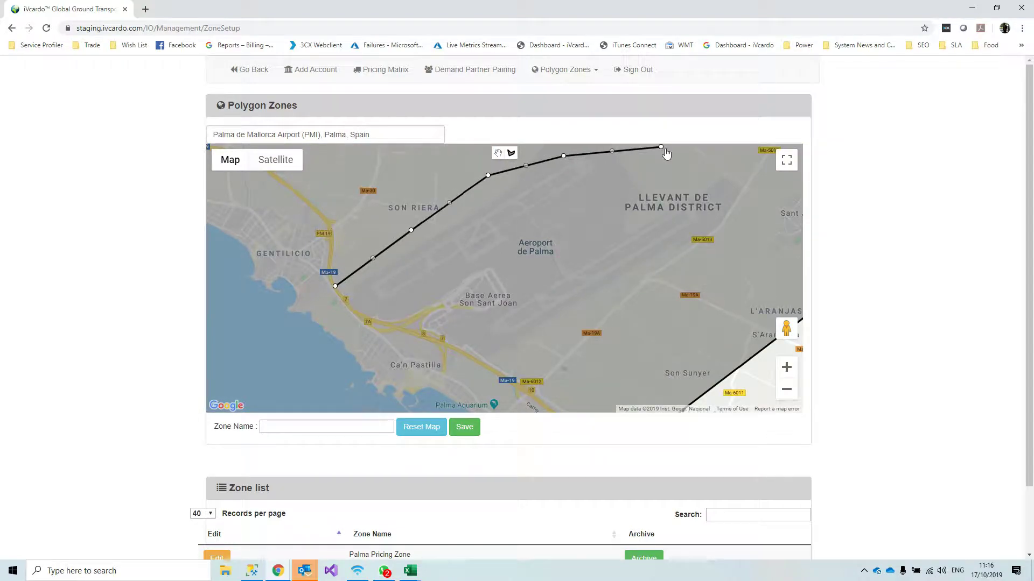
click(748, 164)
click(742, 253)
click(663, 335)
click(516, 404)
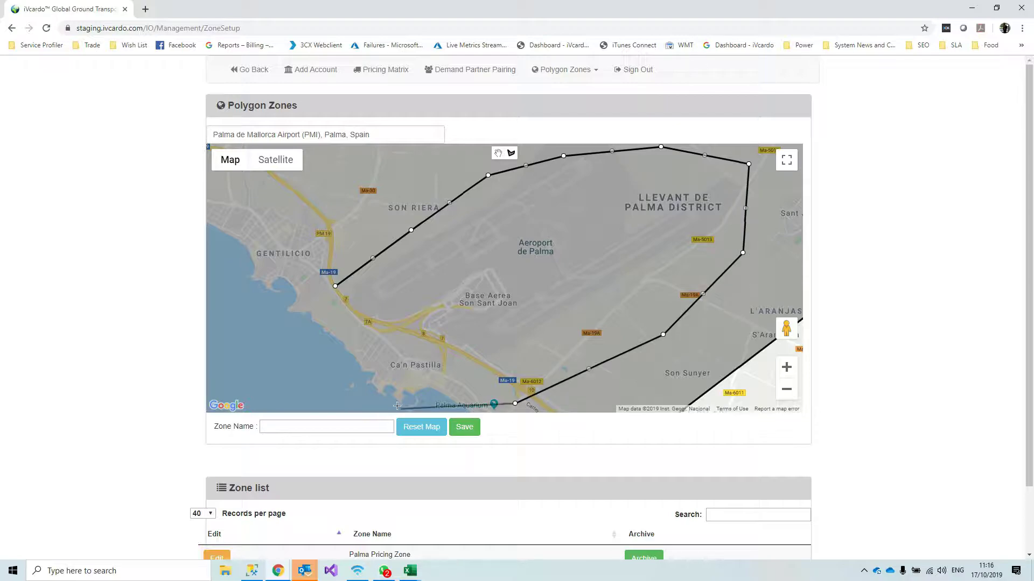
click(438, 372)
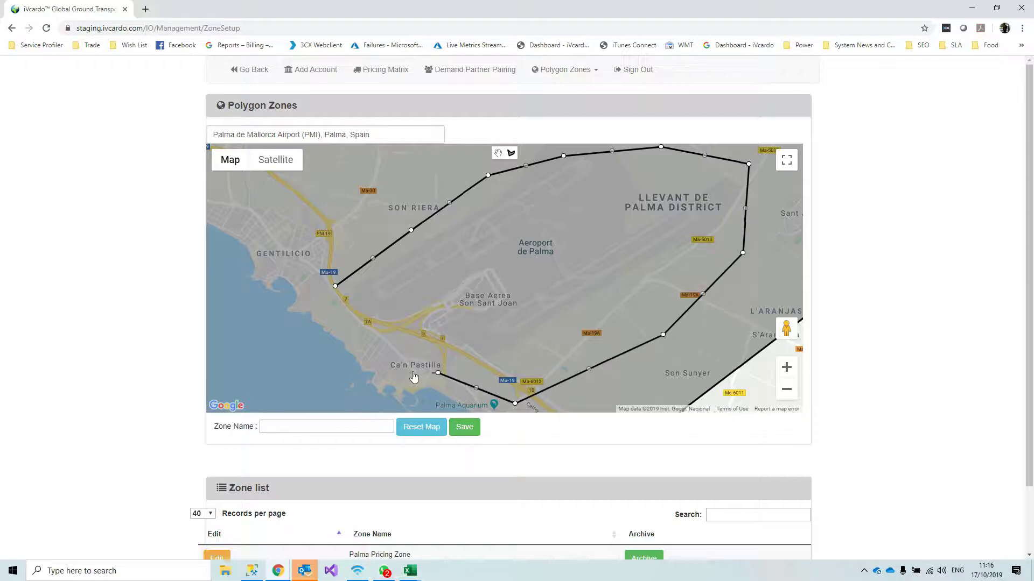
click(330, 311)
click(335, 286)
Name the zone 'Palma Airport' and save it
click(285, 426)
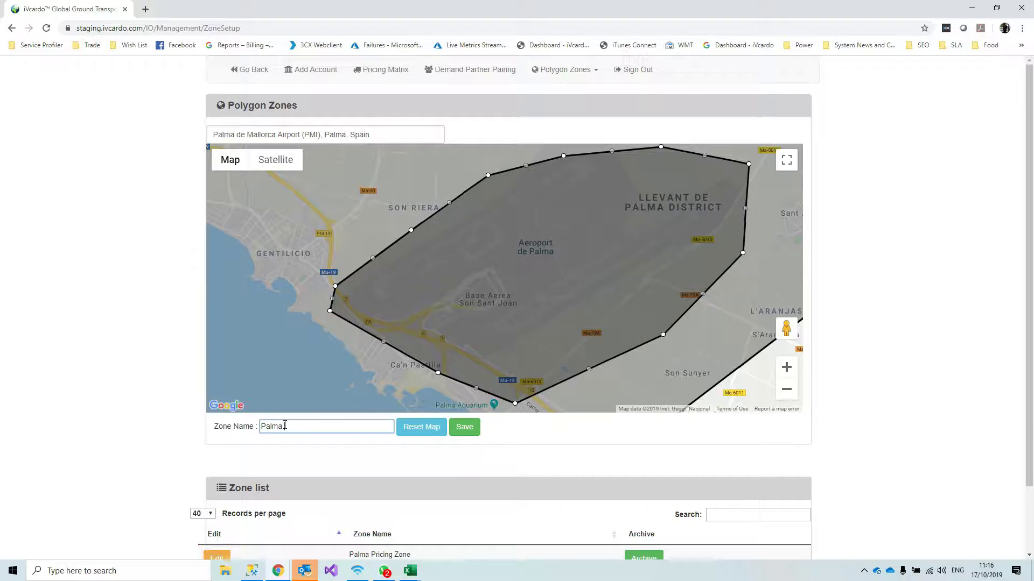
text(Palma Airport)
click(466, 429)
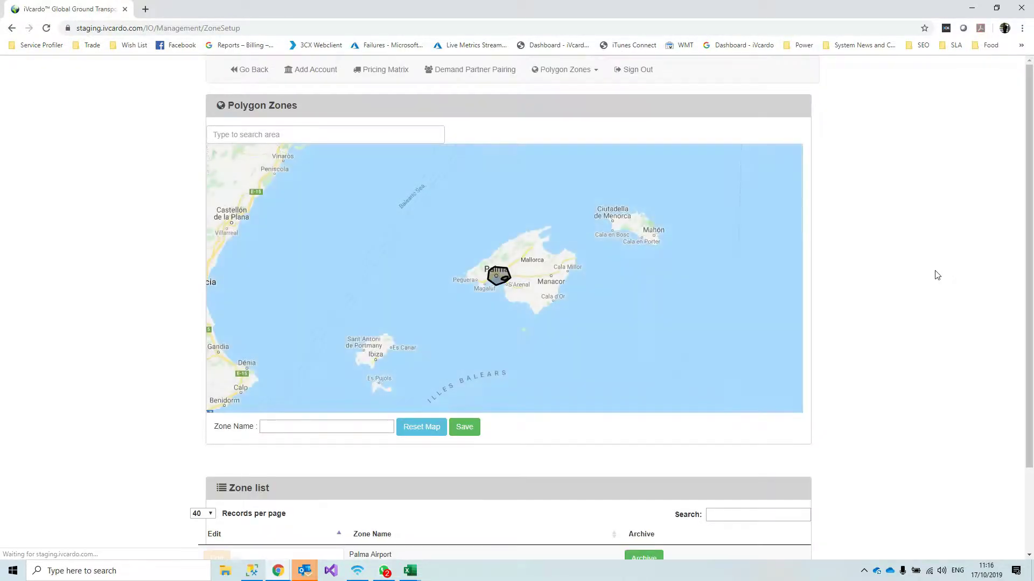
Zoom in on Palma and outline the city centre with a closed seven-point polygon
click(787, 367)
click(787, 367)
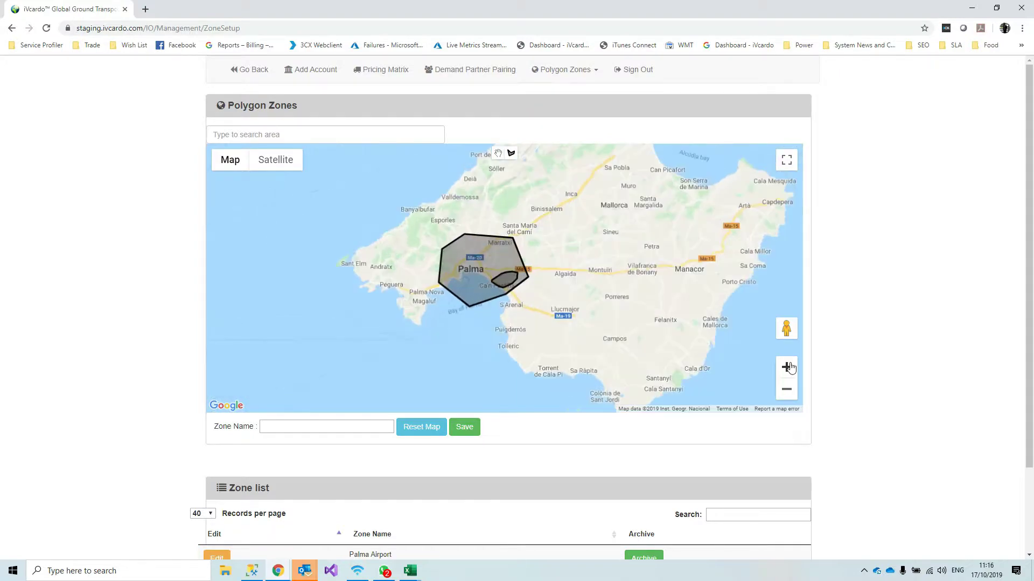
click(786, 367)
click(787, 367)
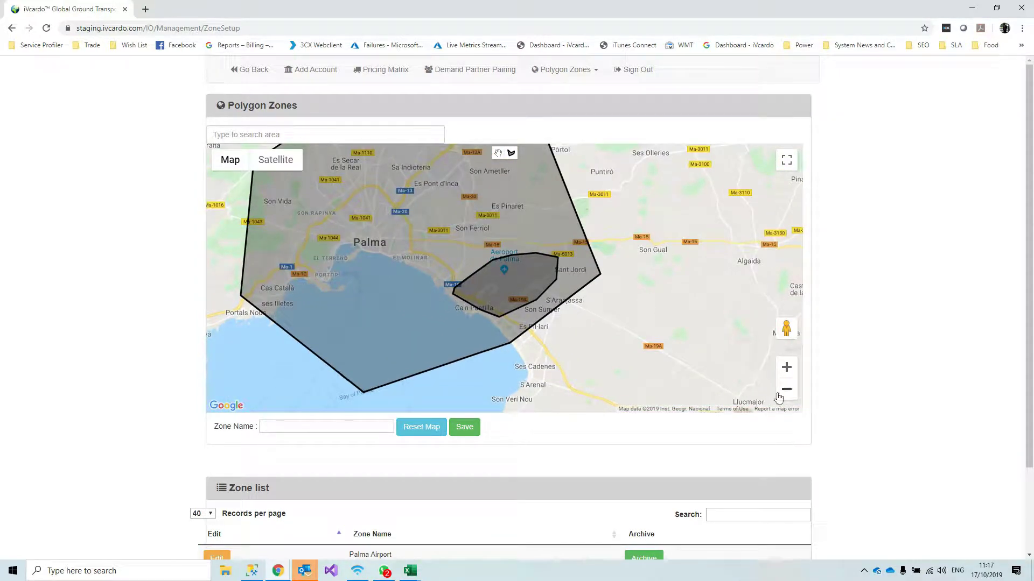
click(786, 390)
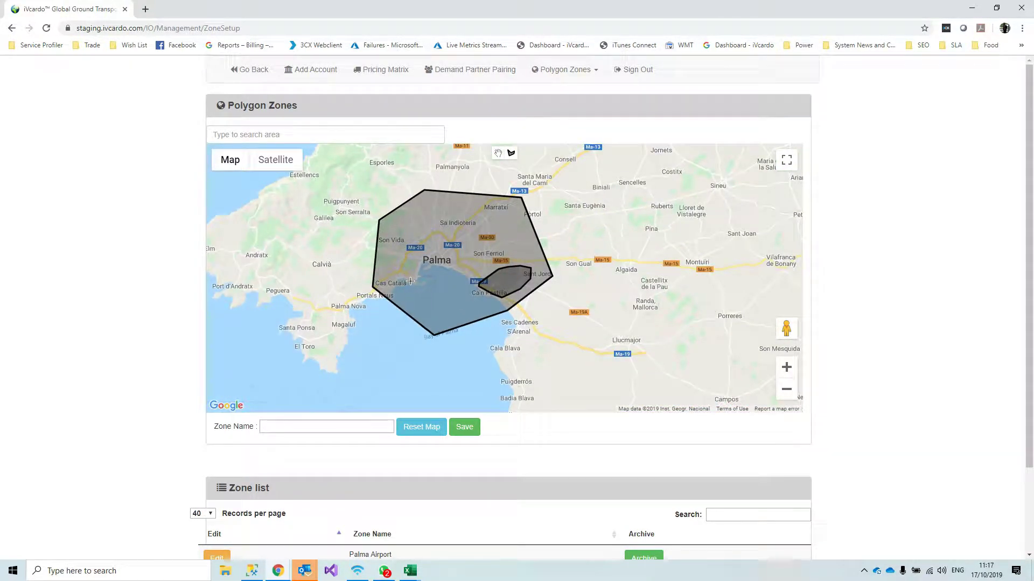
click(410, 280)
click(401, 260)
click(415, 243)
click(435, 233)
click(454, 240)
click(461, 261)
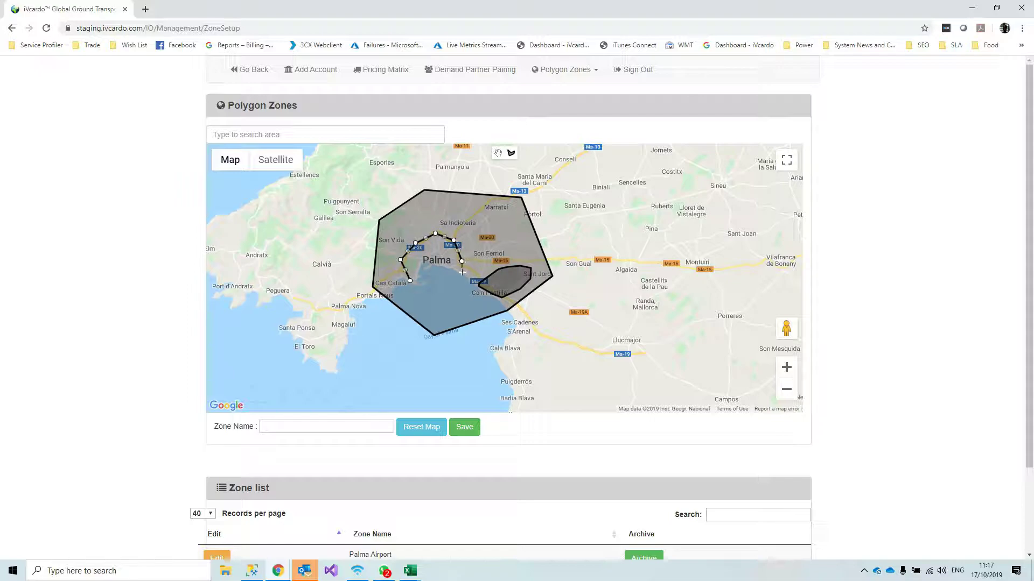
click(461, 272)
click(411, 280)
Name the zone 'Palma City', save it, and check the zone list
click(309, 427)
text(Palma City)
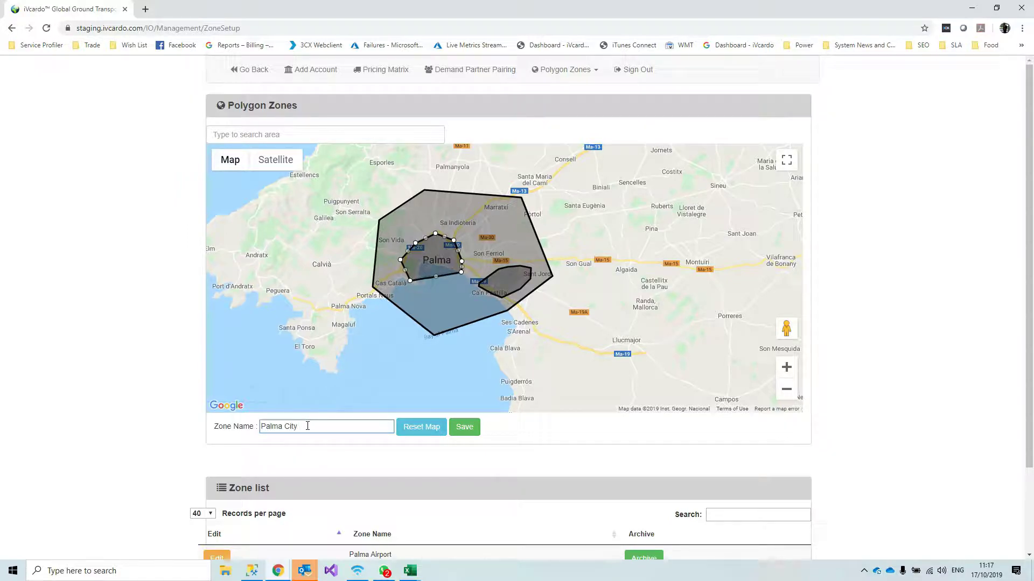
click(469, 428)
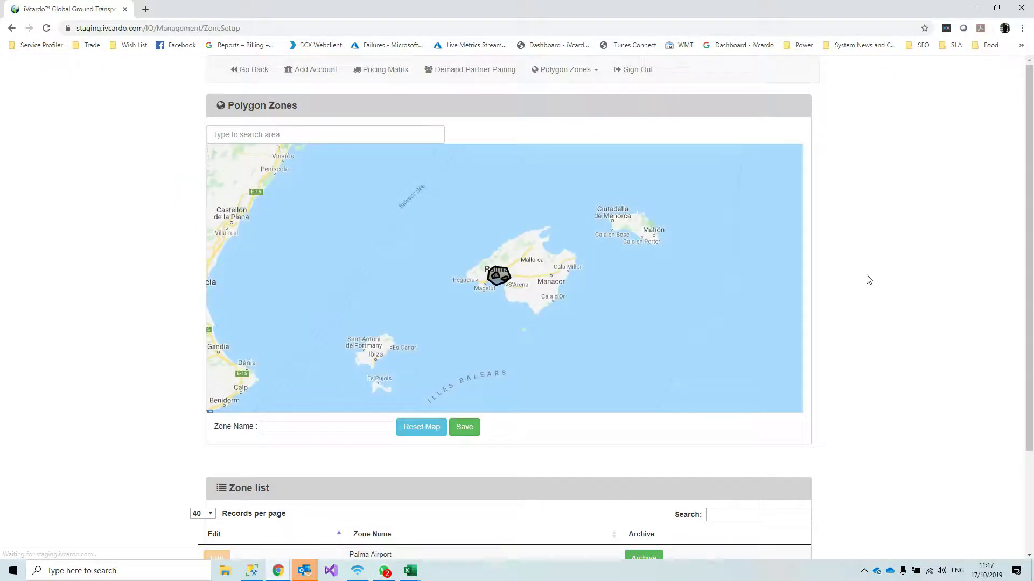
scroll(566, 344, down, 1)
scroll(566, 344, down, 2)
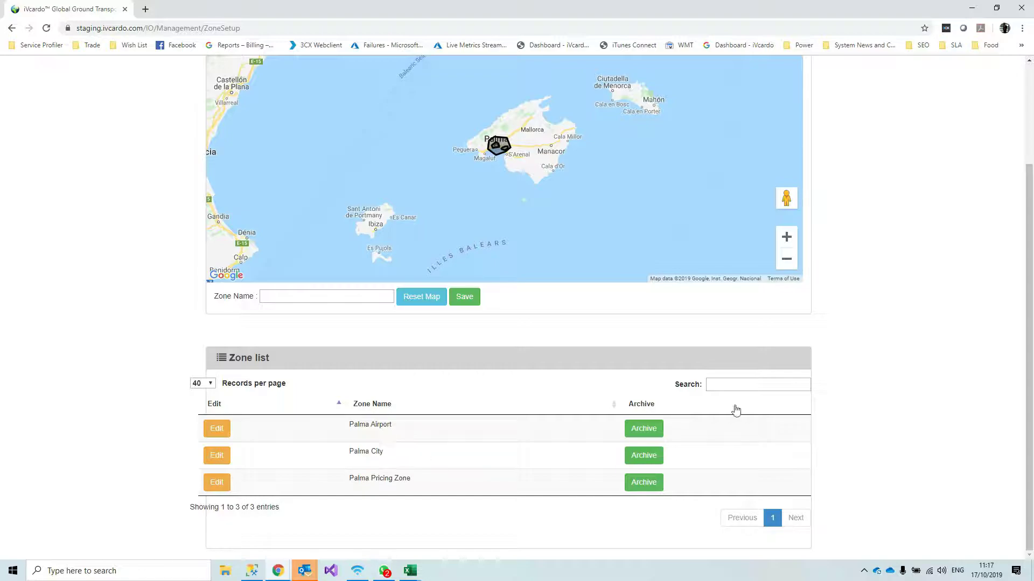
scroll(887, 379, up, 3)
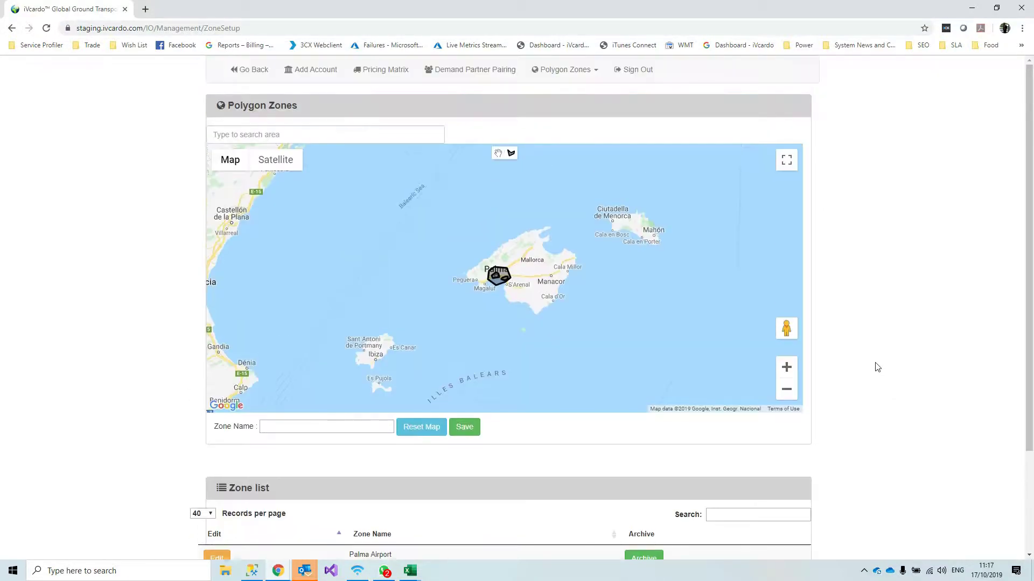
Open the Pricing Matrix's Standard Saloon price settings and choose Palma Pricing Zone
click(391, 75)
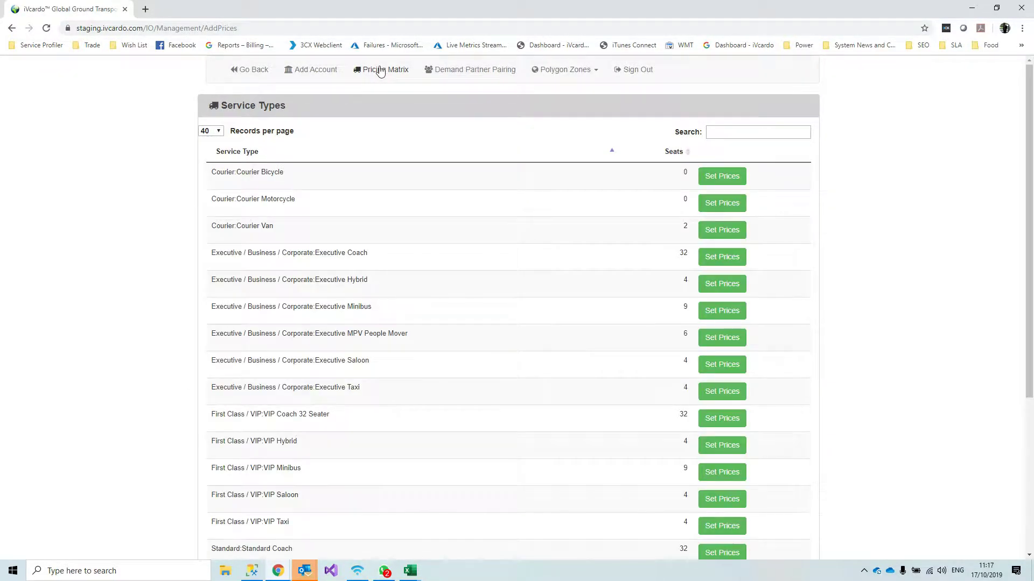
scroll(572, 406, down, 3)
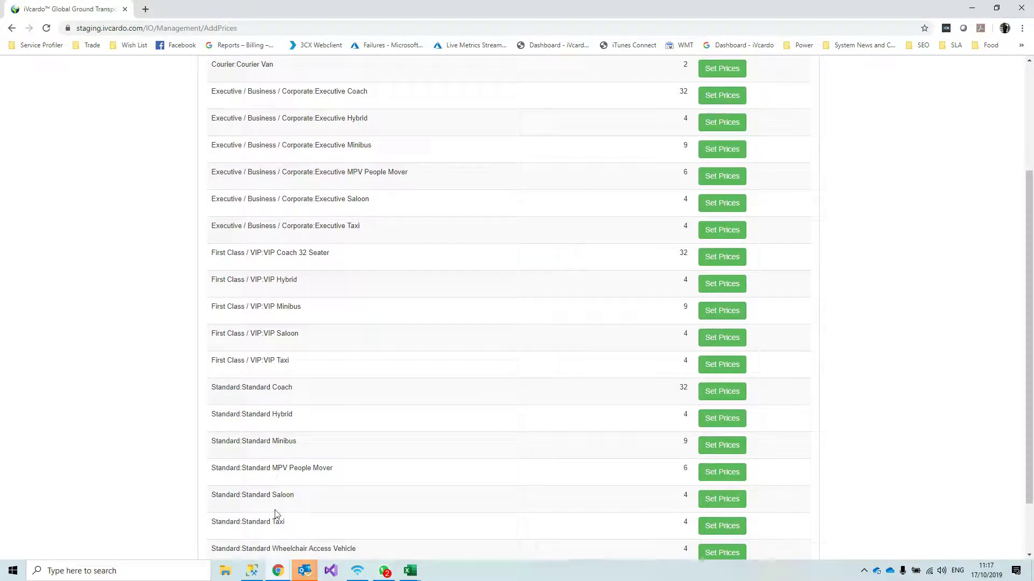
click(722, 498)
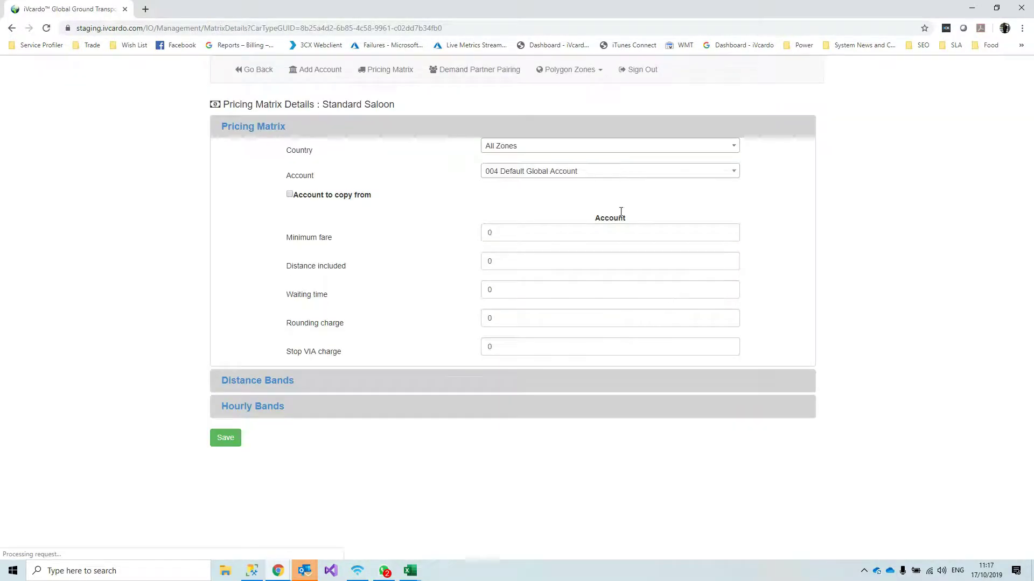
click(578, 151)
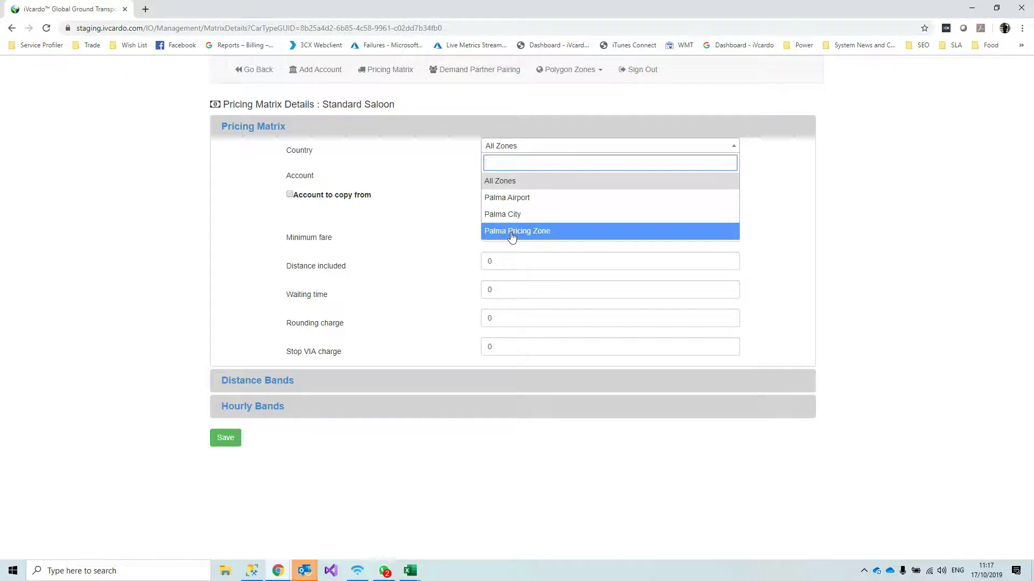
click(553, 238)
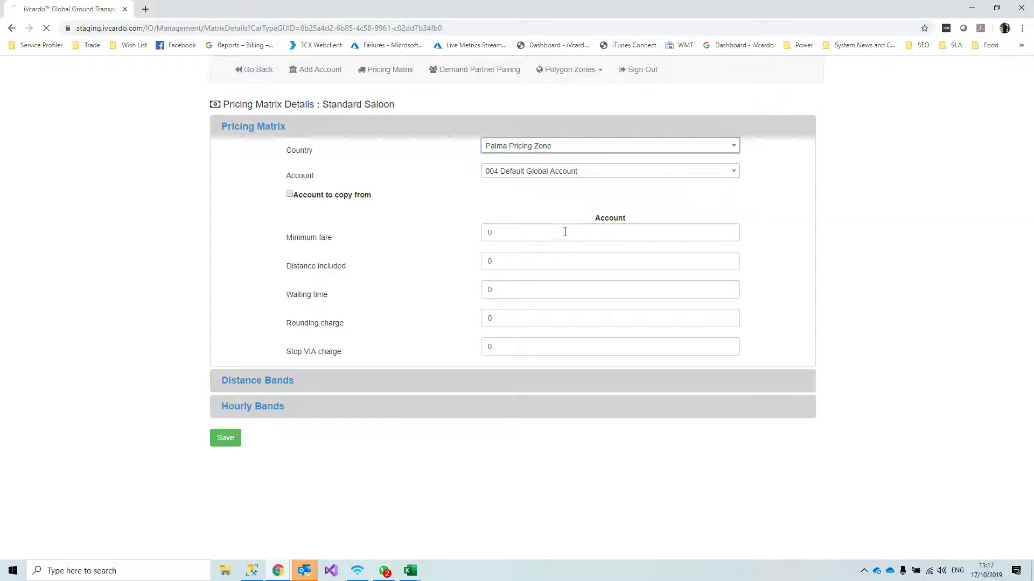
click(551, 154)
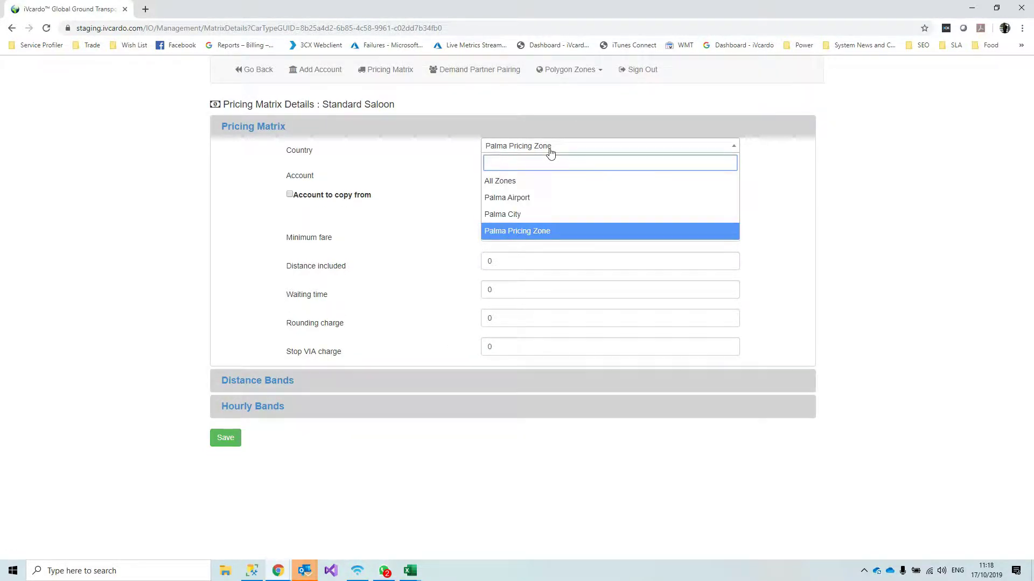
click(551, 154)
click(550, 153)
click(556, 148)
Select the Karhoo account for the Standard Saloon prices
click(556, 149)
click(557, 149)
click(563, 173)
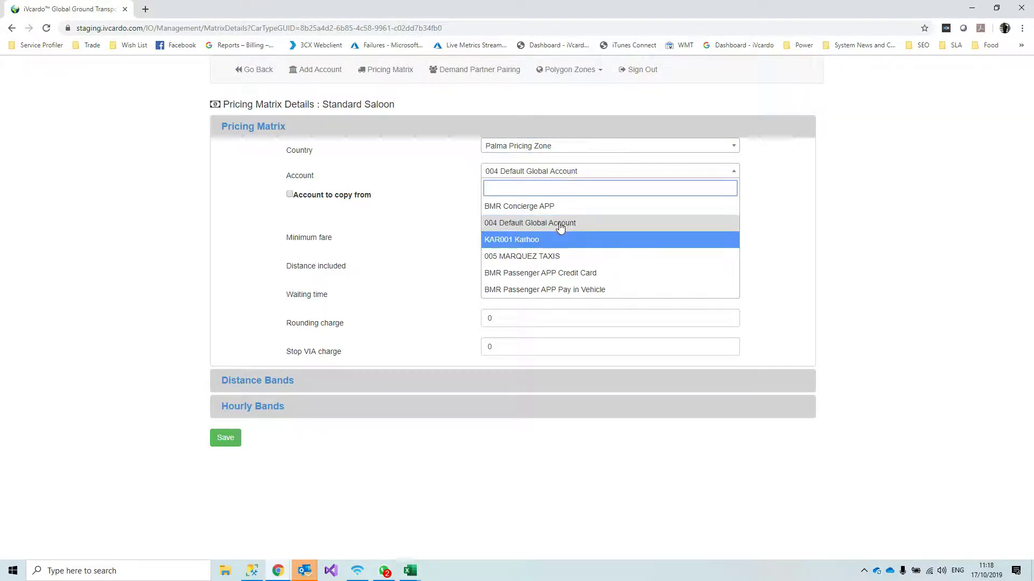
click(531, 239)
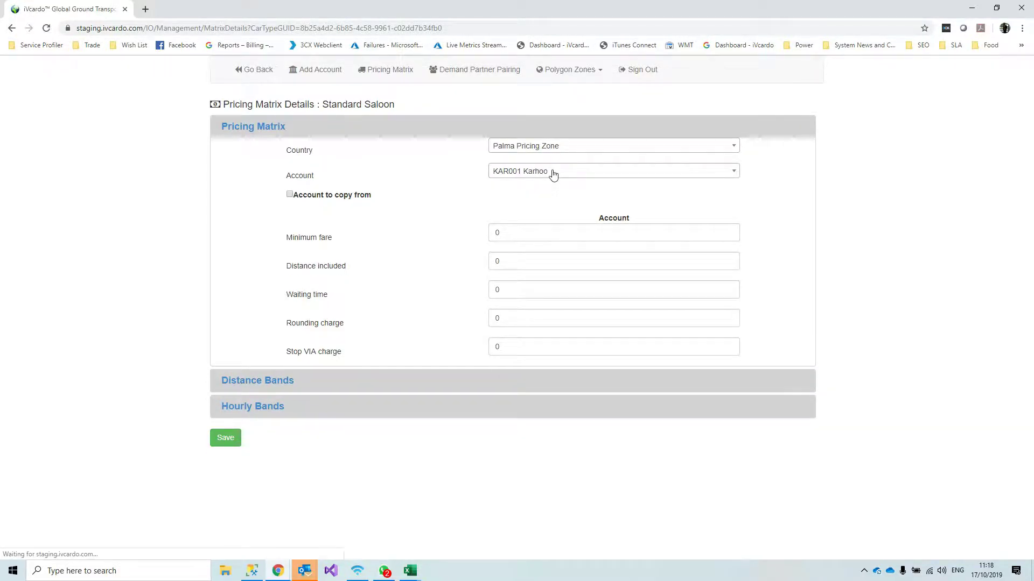
click(512, 147)
click(512, 147)
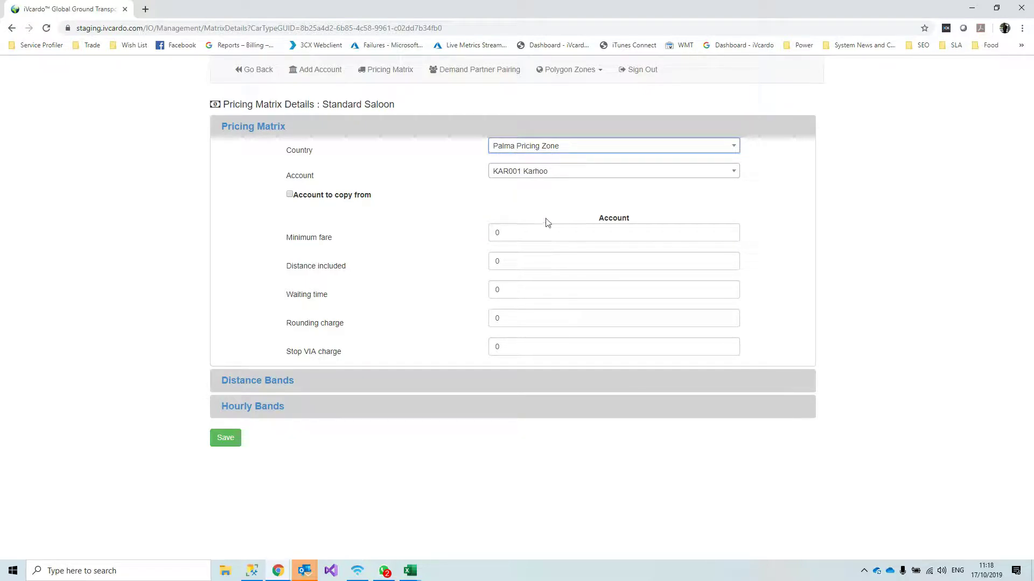
Enter minimum fare 20, distance 2, waiting 0.20, rounding 1, stop charge 2; expand Distance Bands
click(538, 232)
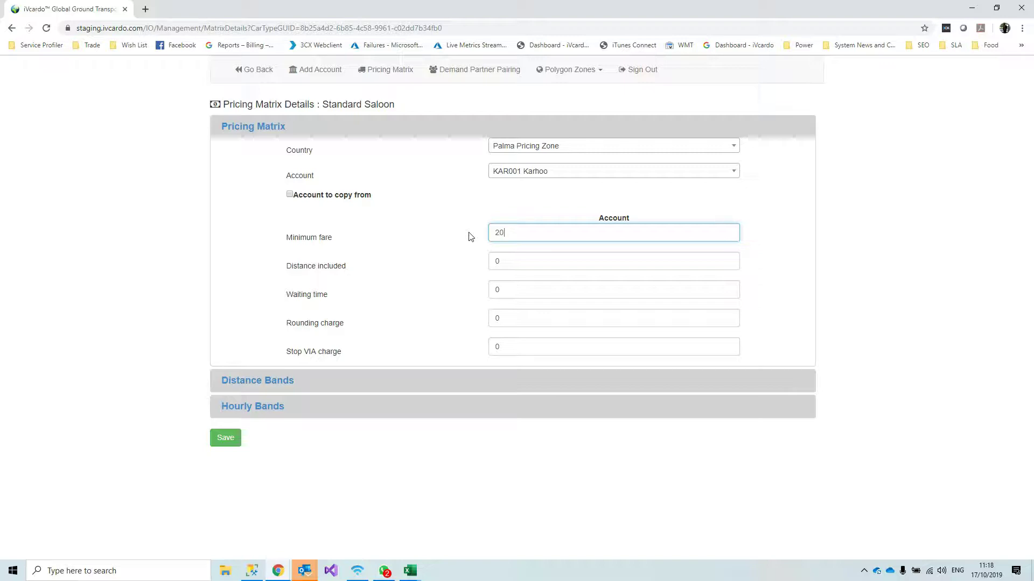
key(Tab)
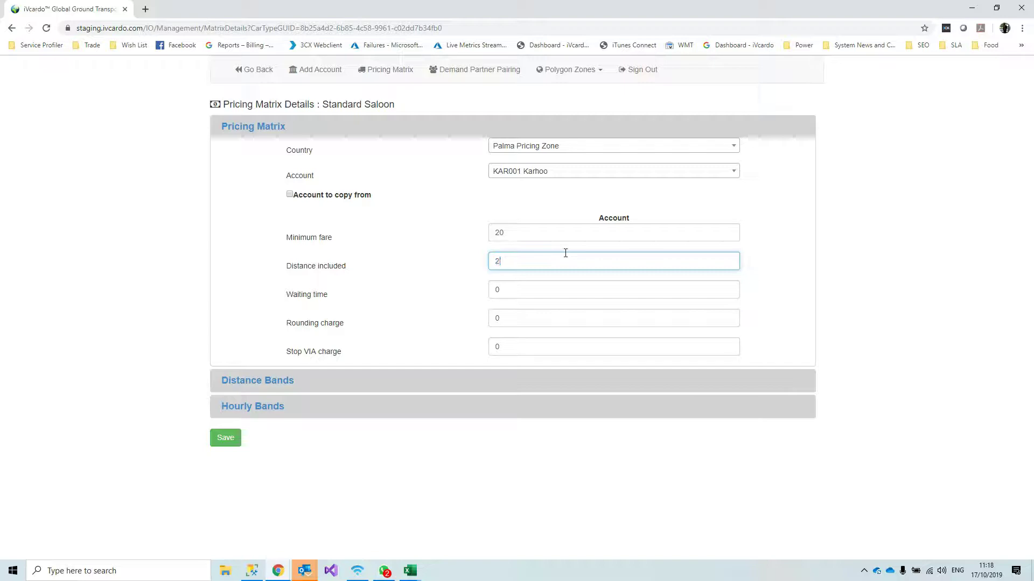
key(Tab)
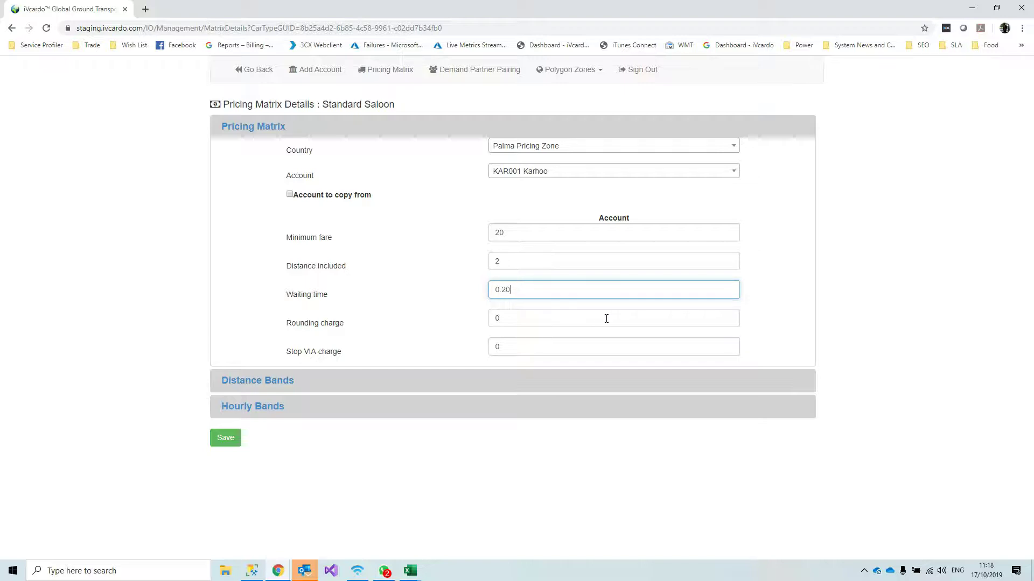
key(Tab)
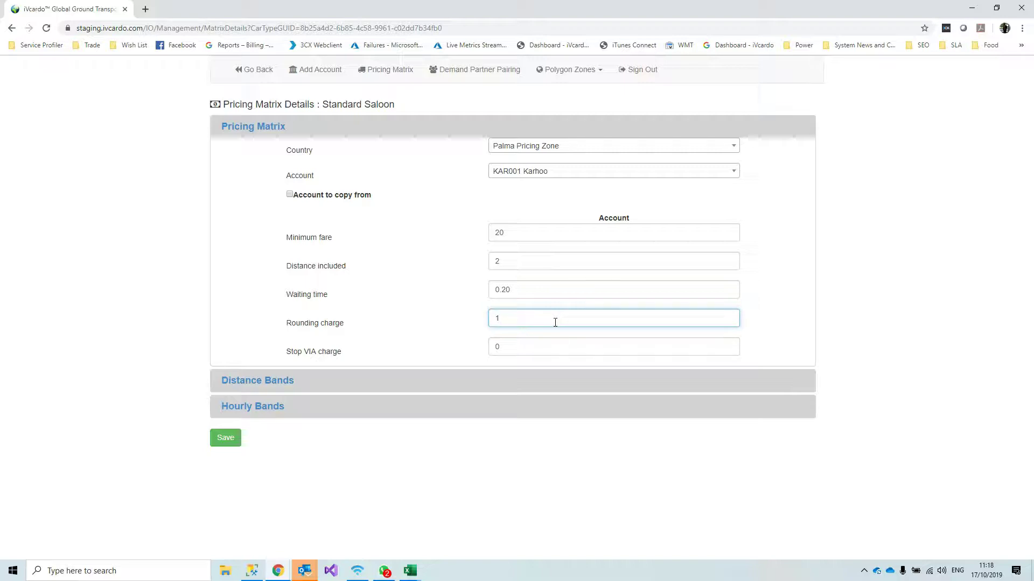
key(Tab)
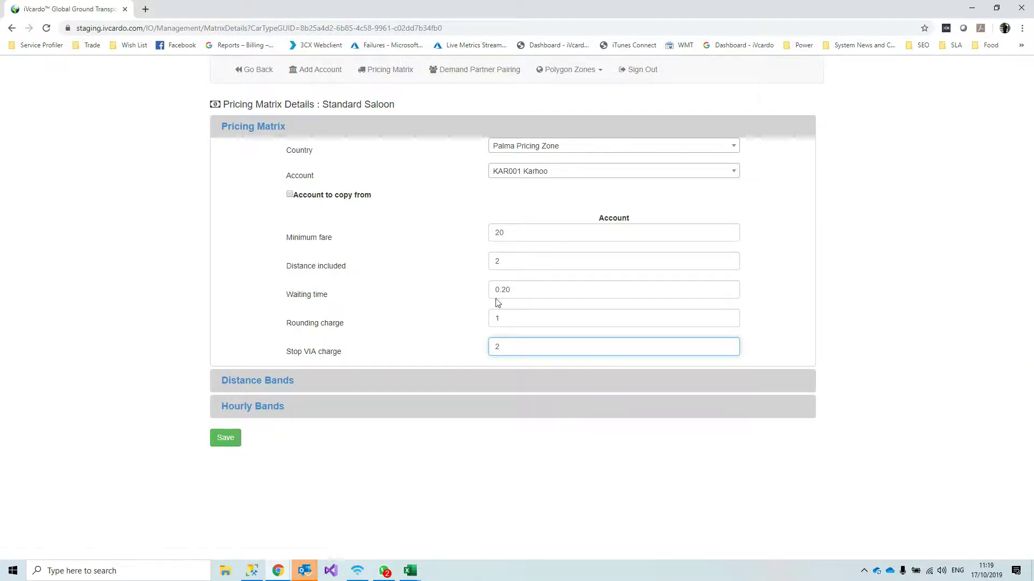
click(281, 389)
Open the 0.00 - 10.00 distance band dialog and close it without changes
scroll(345, 404, down, 1)
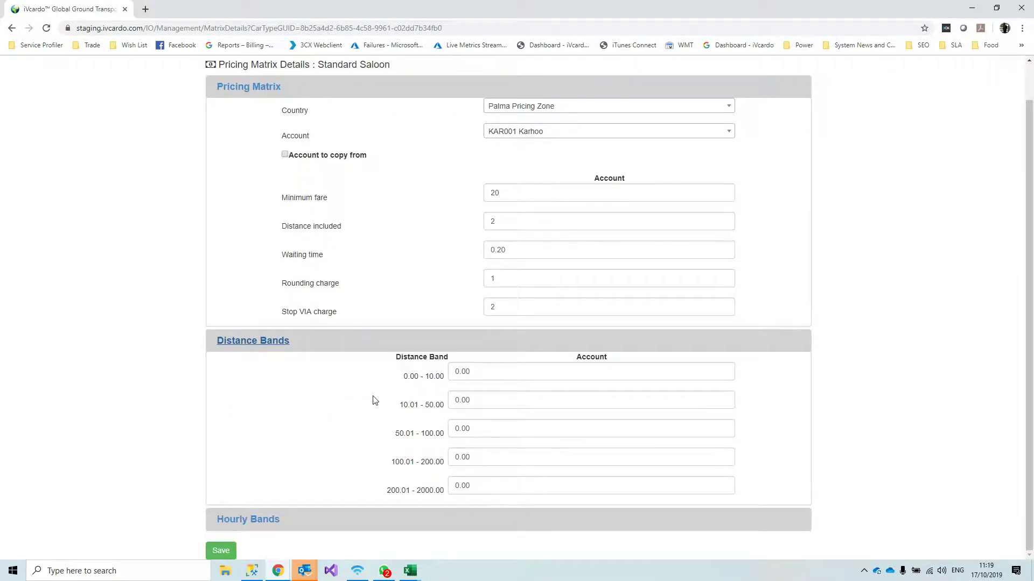
click(428, 378)
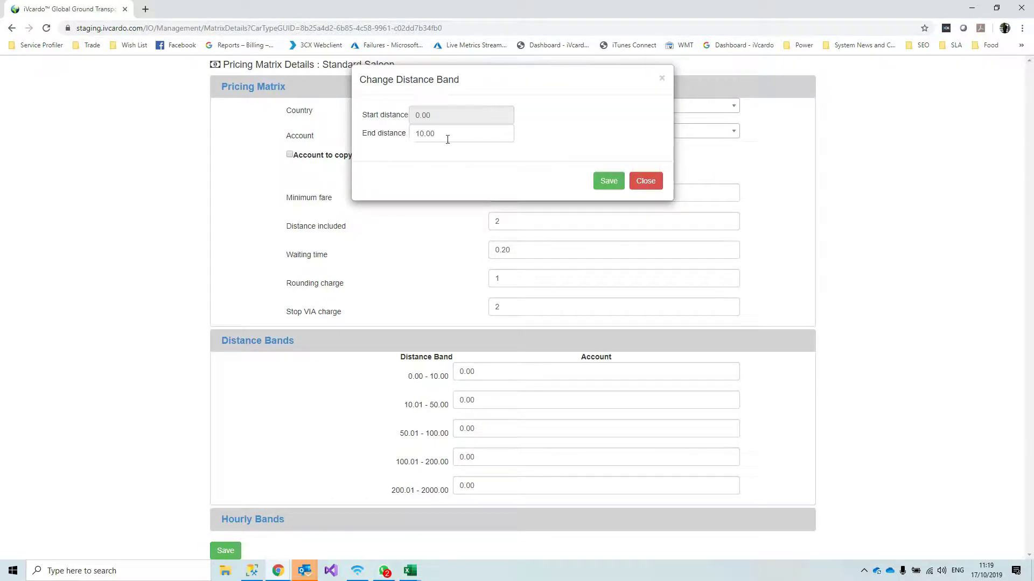
click(658, 185)
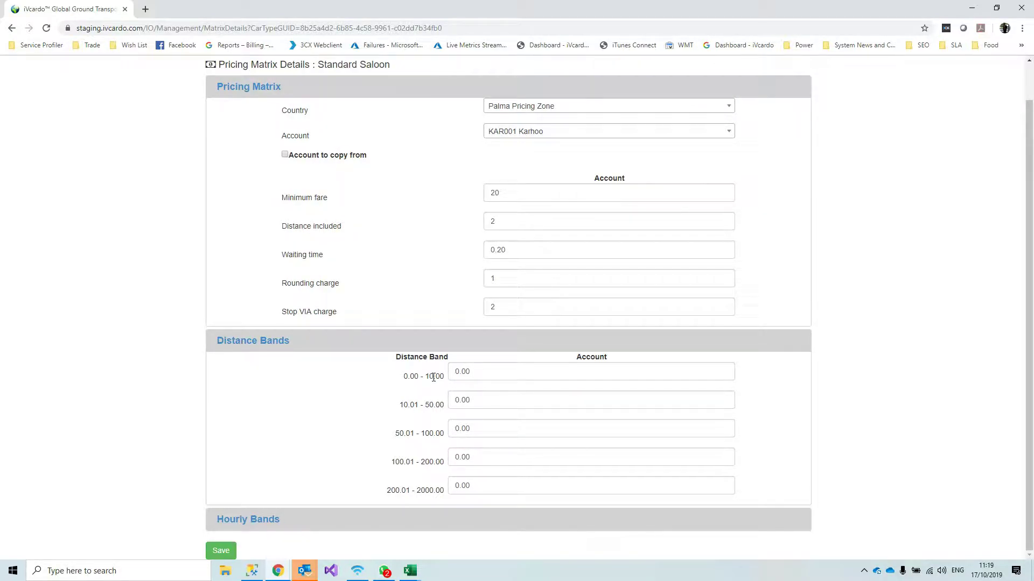
Enter distance band charges 2, 2.00, 1.75, 1.50 and 1.25 from shortest to longest band
click(491, 374)
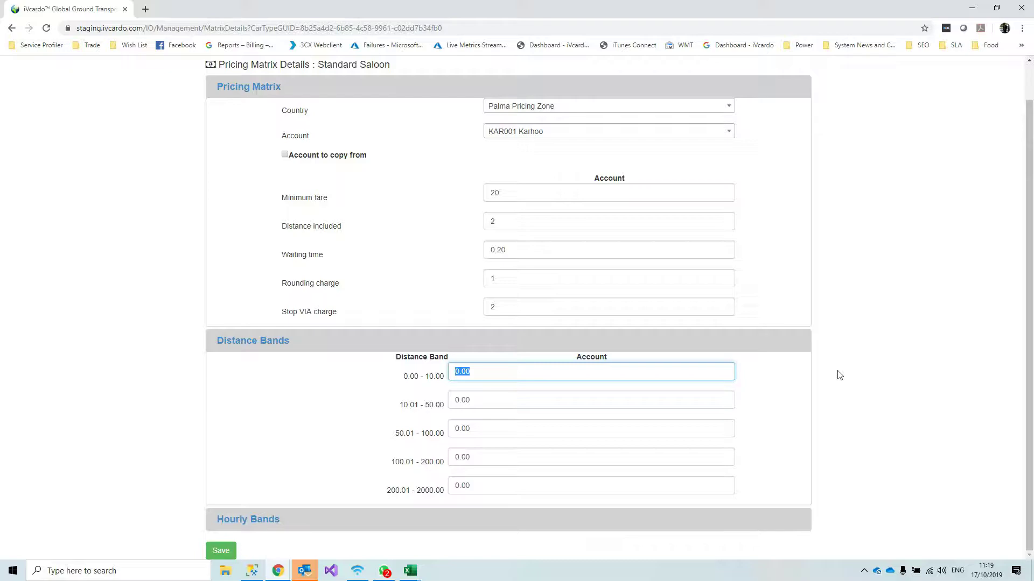
text(2)
key(Tab)
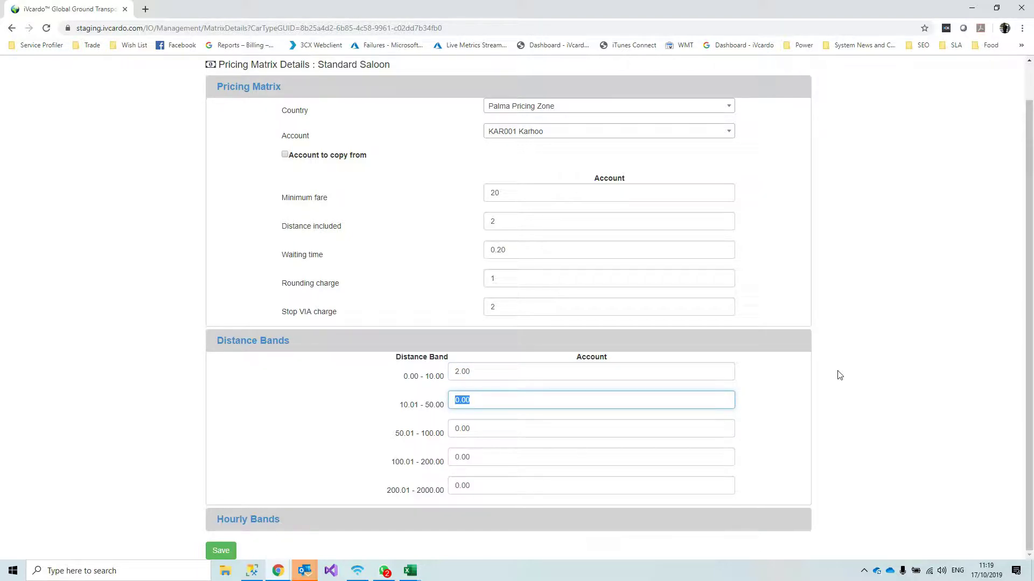
text(2.00)
key(Tab)
text(1)
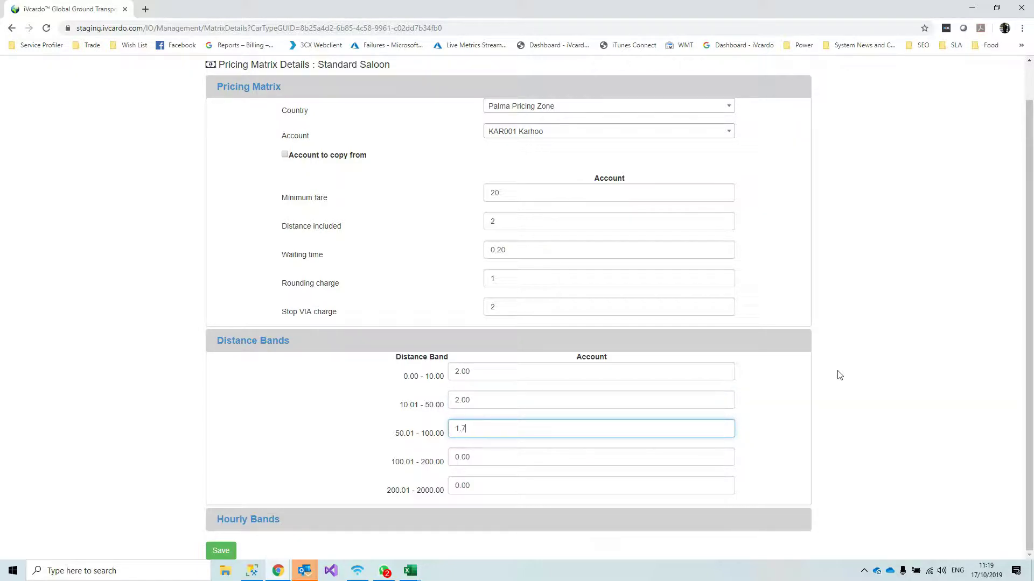
key(Tab)
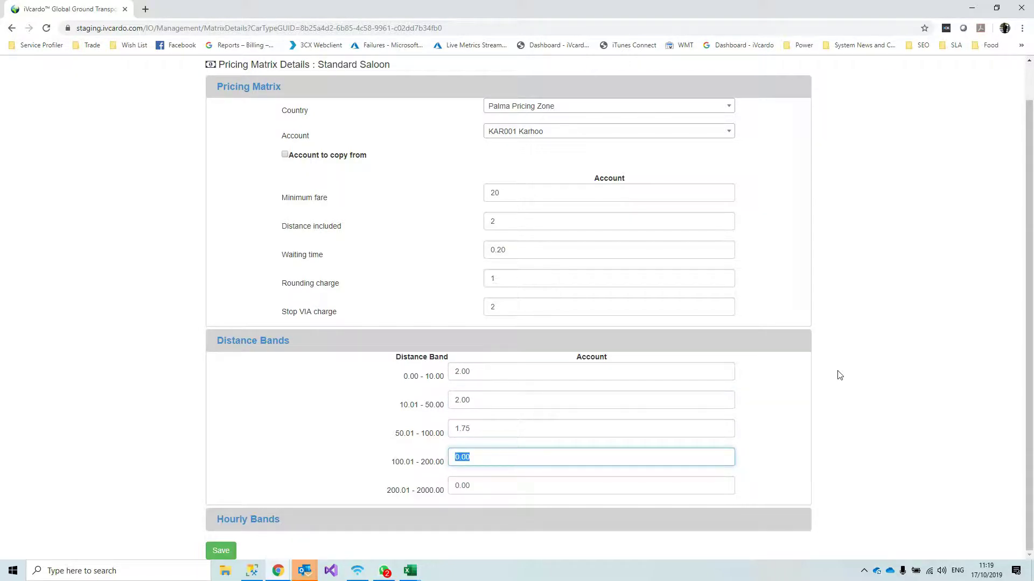
text(1.50)
key(Tab)
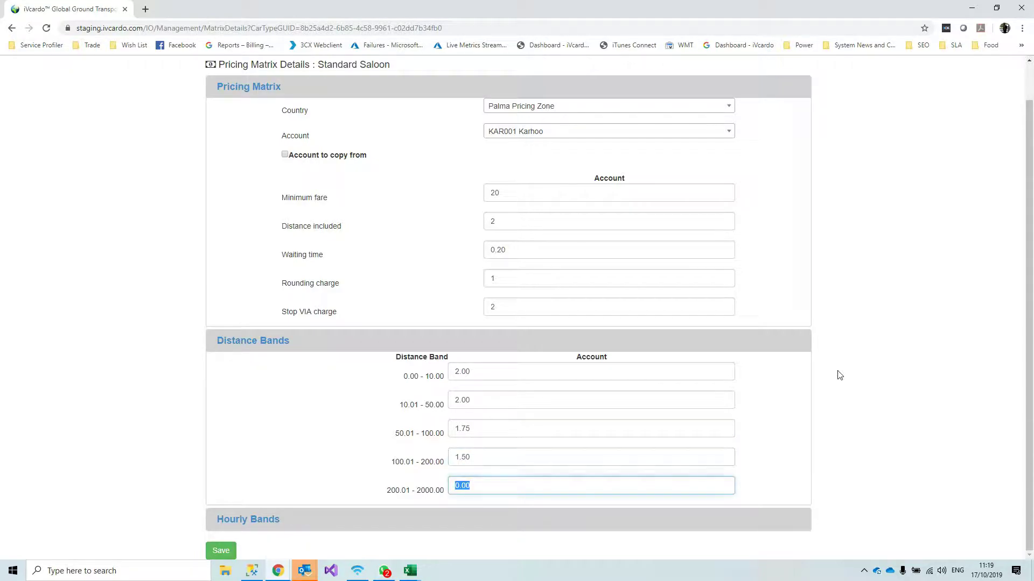
text(1.25)
Expand Hourly Bands and try charges 2, 20, 15 and 15 in the four bands
click(254, 521)
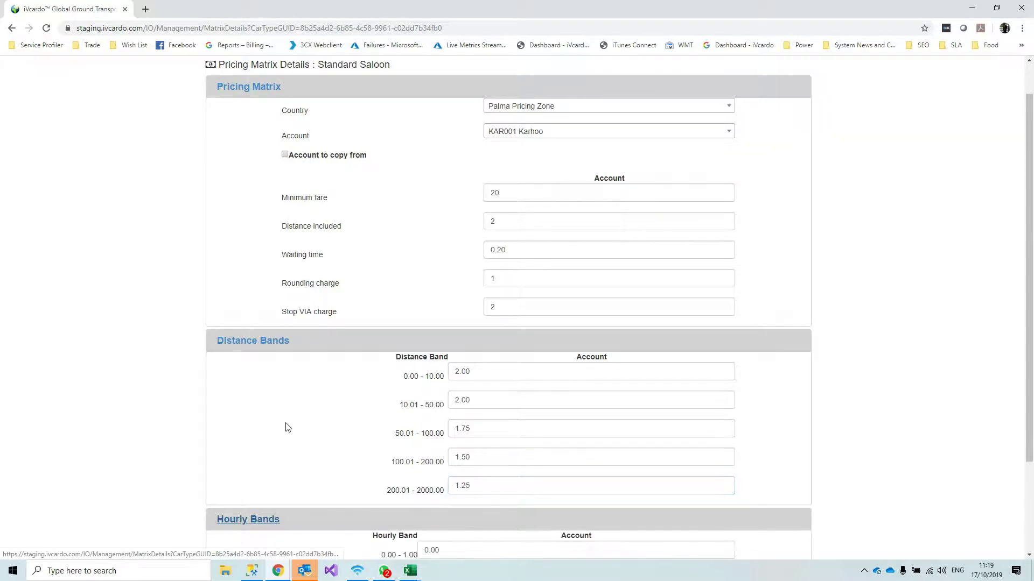
scroll(287, 428, down, 3)
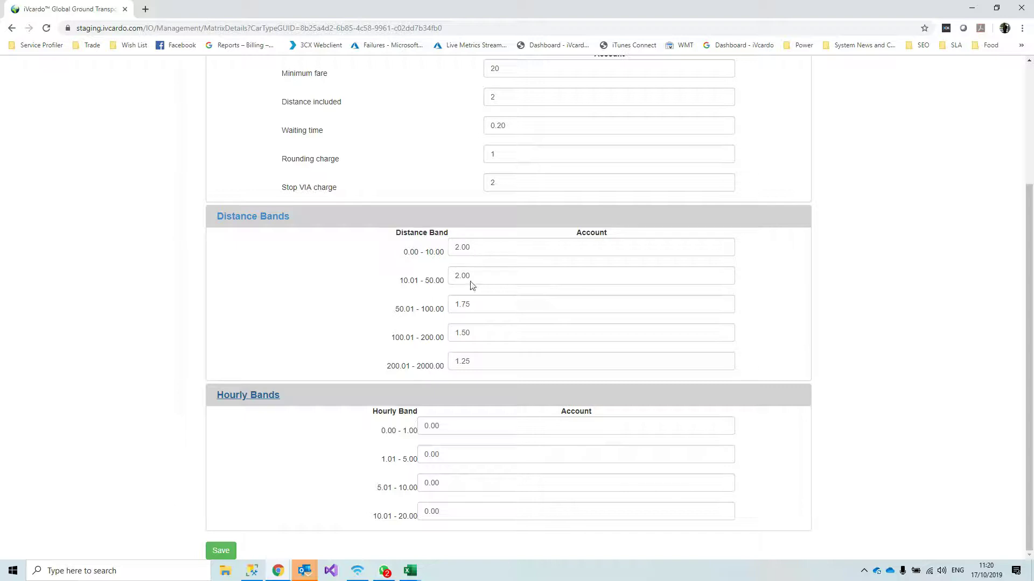
click(429, 426)
double_click(428, 426)
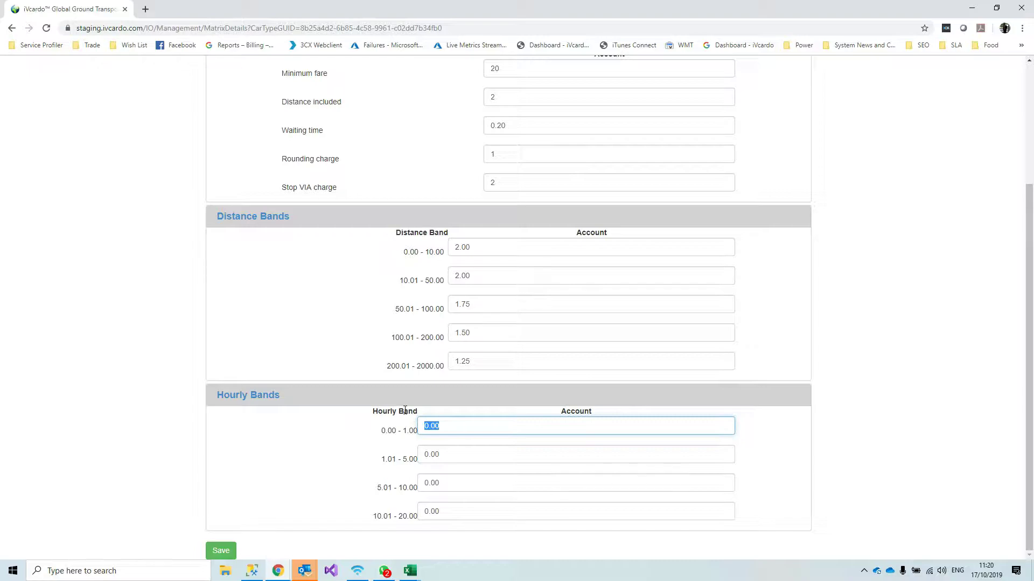
text(20)
key(Tab)
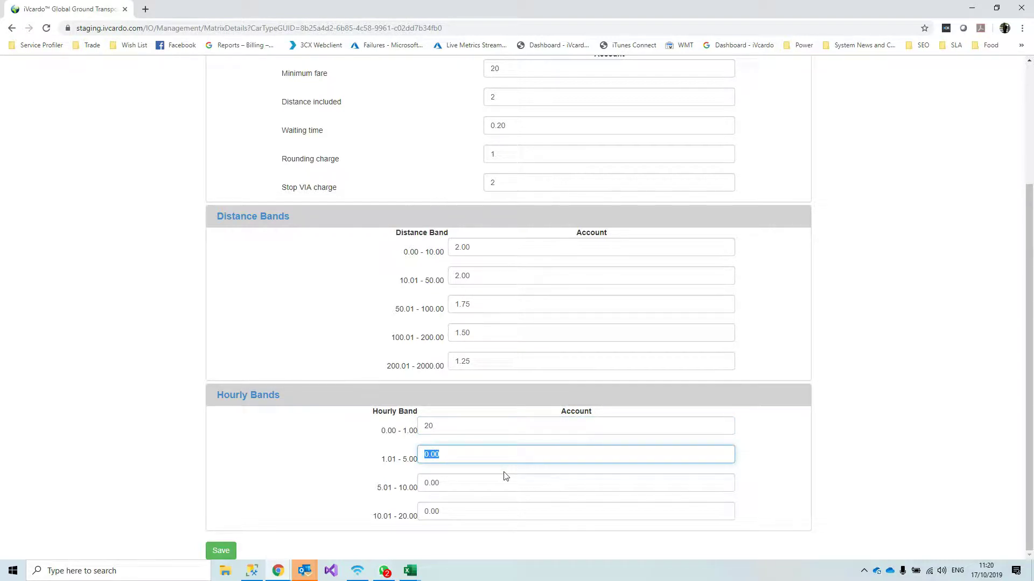
text(20)
key(Tab)
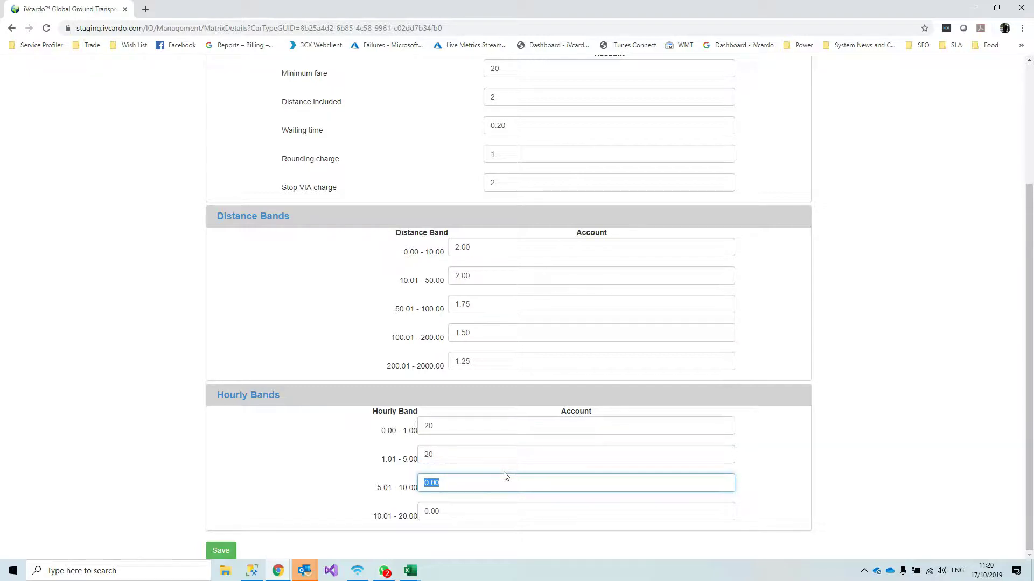
text(15)
key(Tab)
text(15)
scroll(506, 472, up, 3)
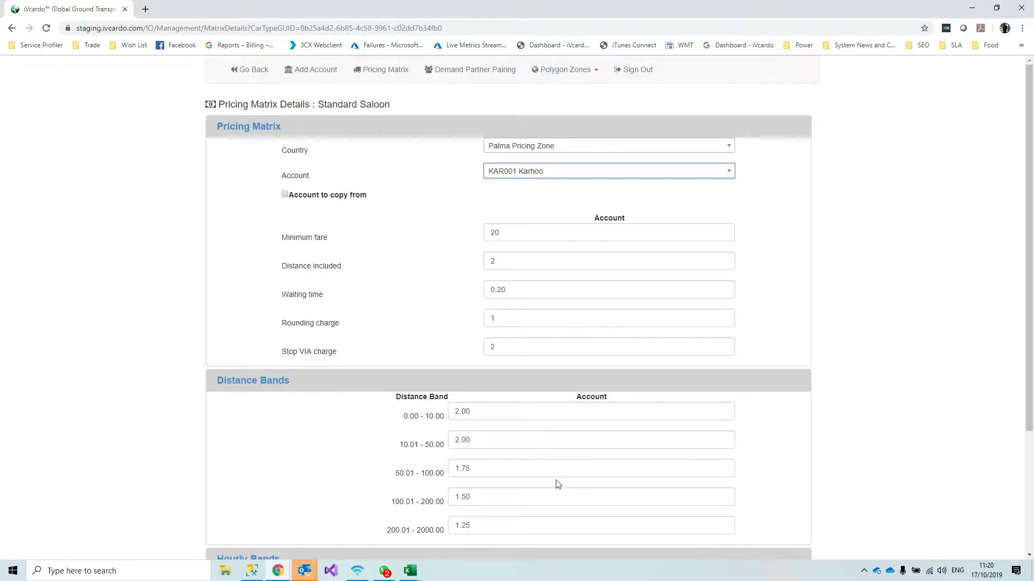
scroll(516, 478, down, 3)
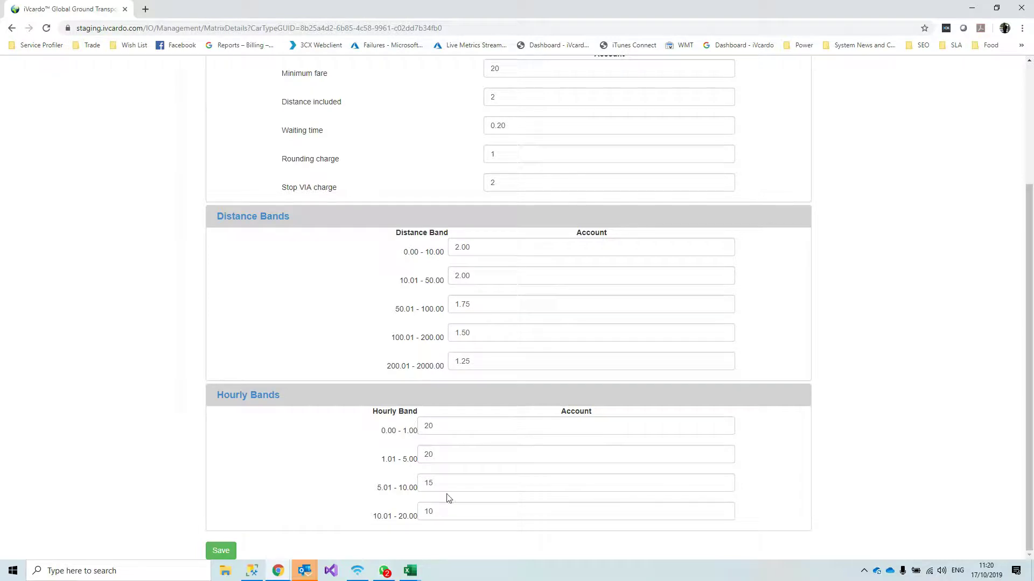
Reset all four hourly band charges back to 0
double_click(442, 512)
text(0)
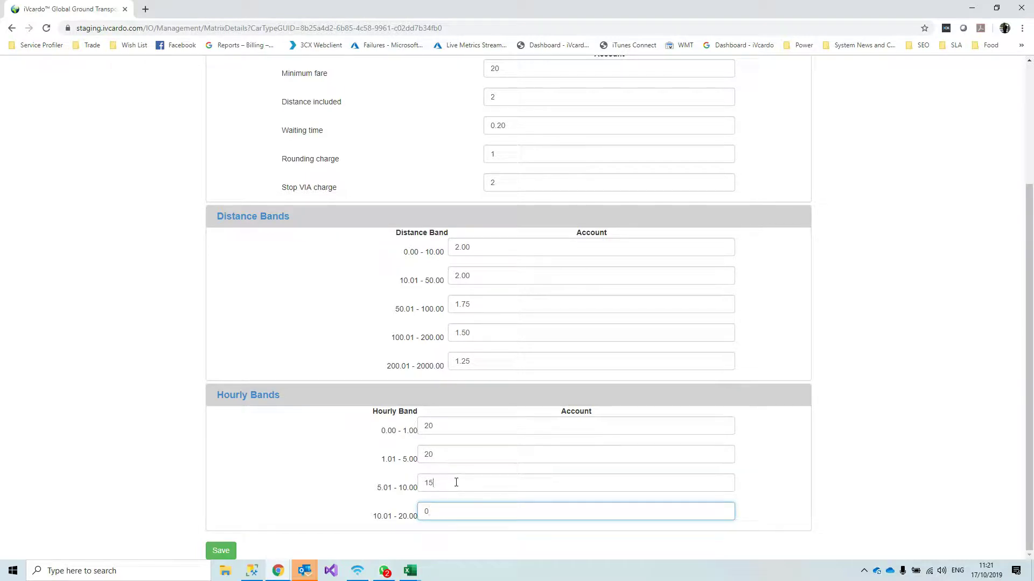
double_click(456, 483)
text(0)
double_click(428, 455)
text(0)
double_click(425, 427)
text(0)
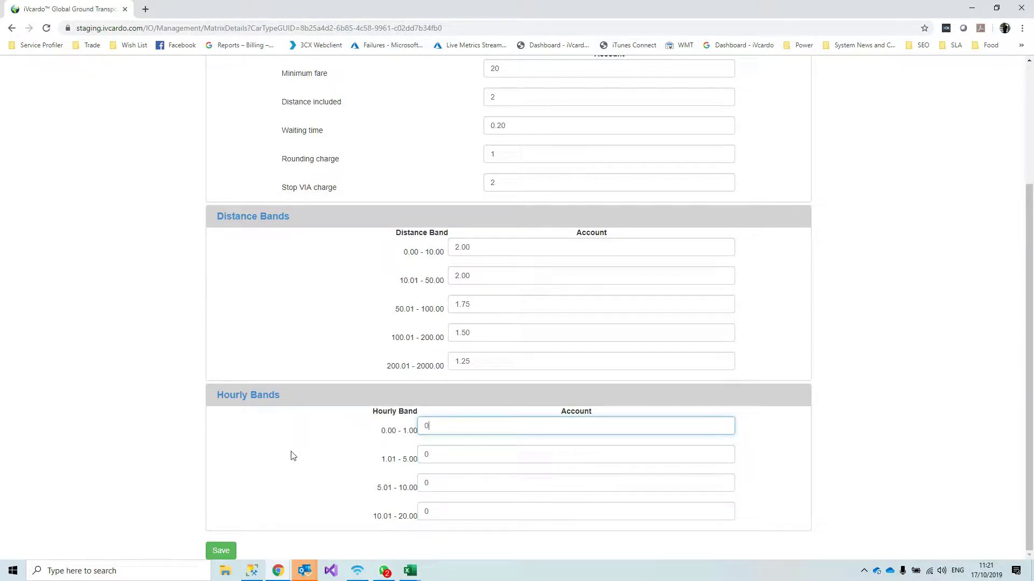
click(185, 430)
scroll(186, 435, up, 2)
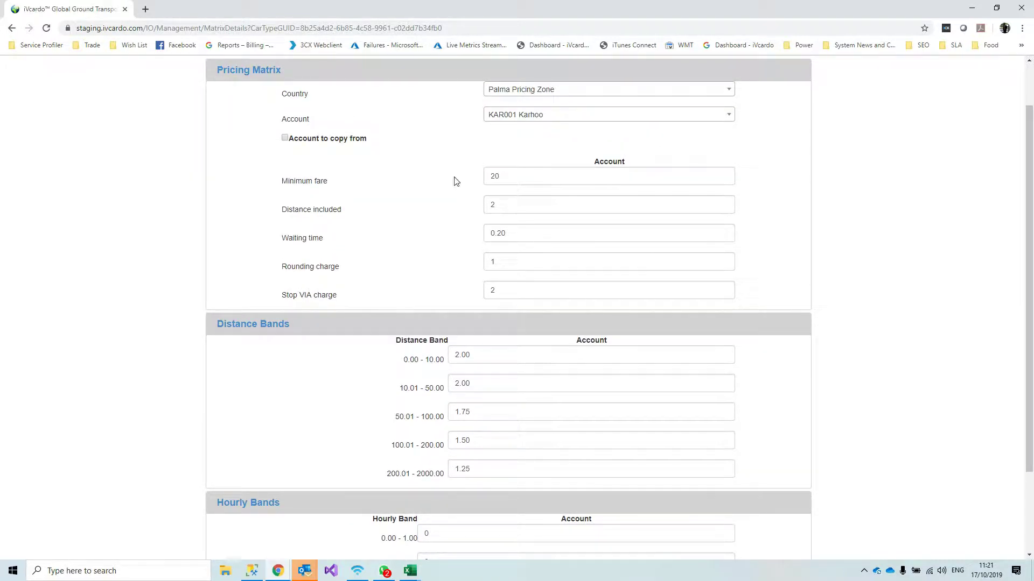
scroll(314, 353, down, 2)
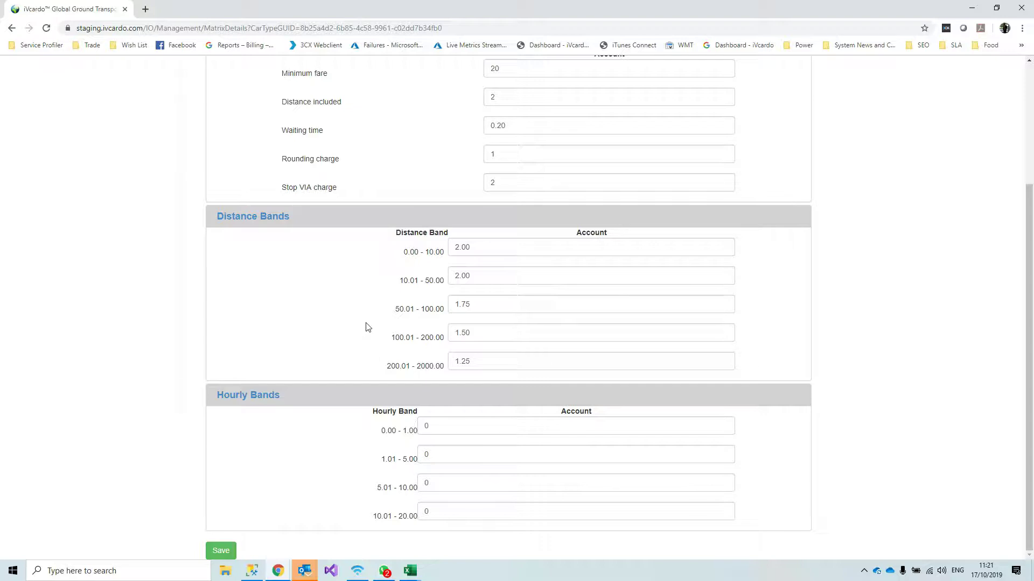
Save the Standard Saloon prices and acknowledge the Prices updated confirmation
click(222, 552)
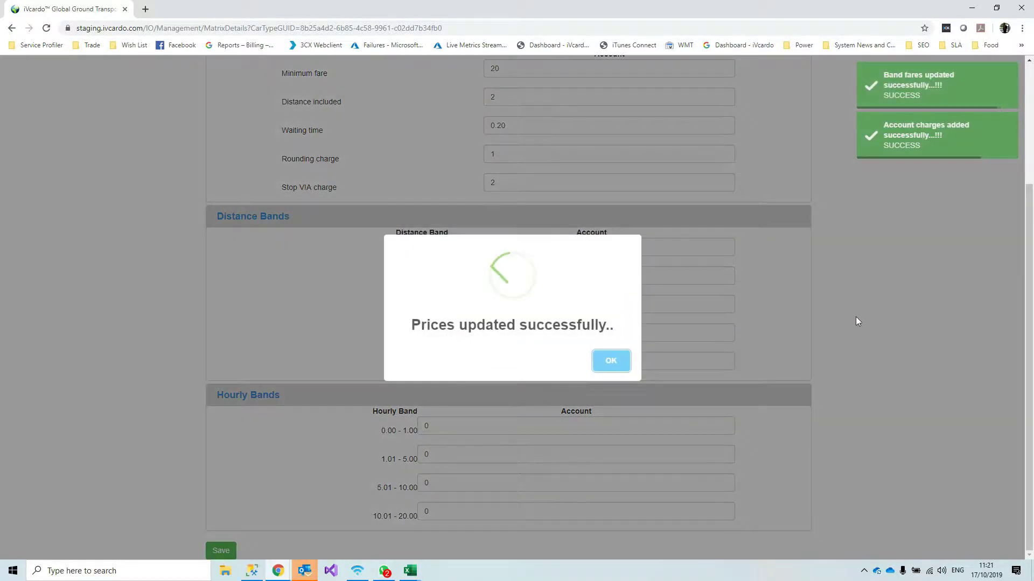
click(617, 364)
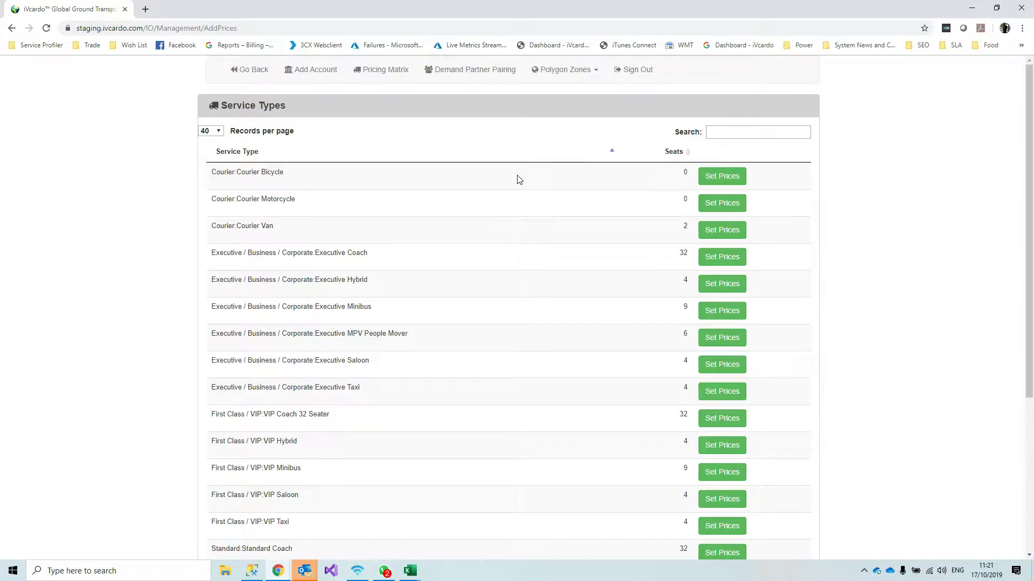
scroll(330, 321, down, 3)
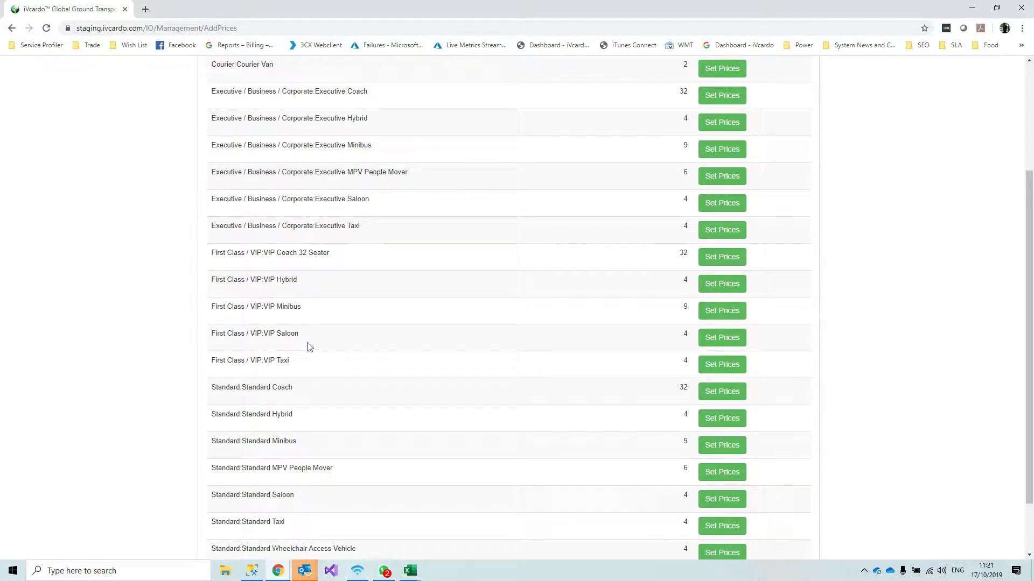
Highlight the VIP Saloon, Executive Saloon, Executive Minibus and Standard MPV People Mover service types
drag(242, 333, 372, 336)
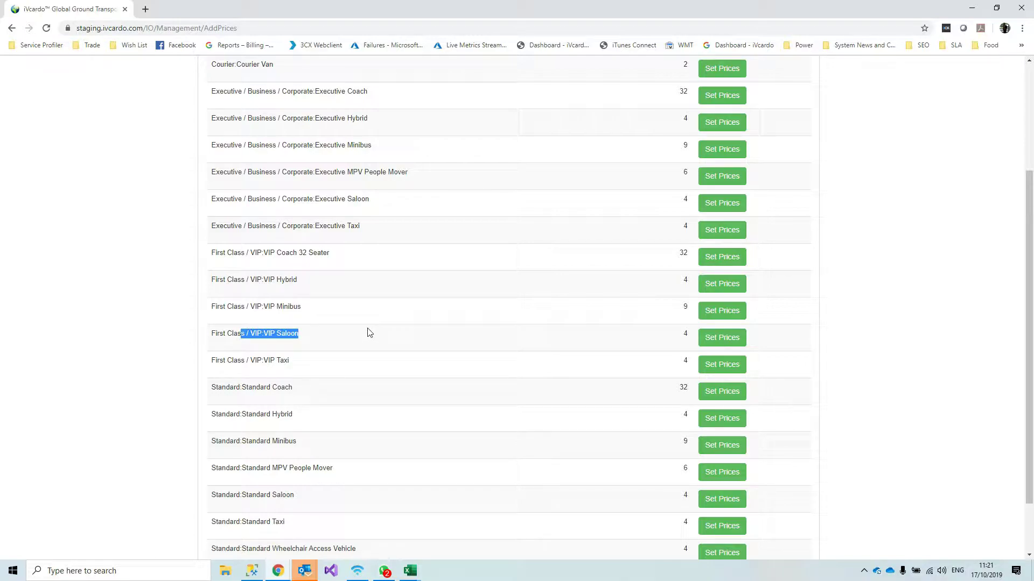
drag(262, 199, 366, 198)
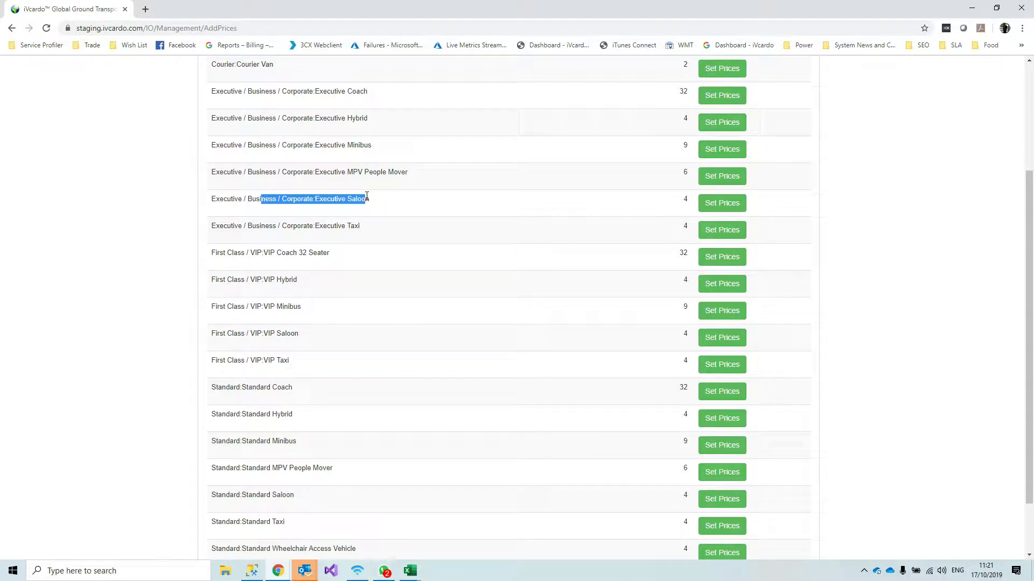
drag(308, 144, 376, 146)
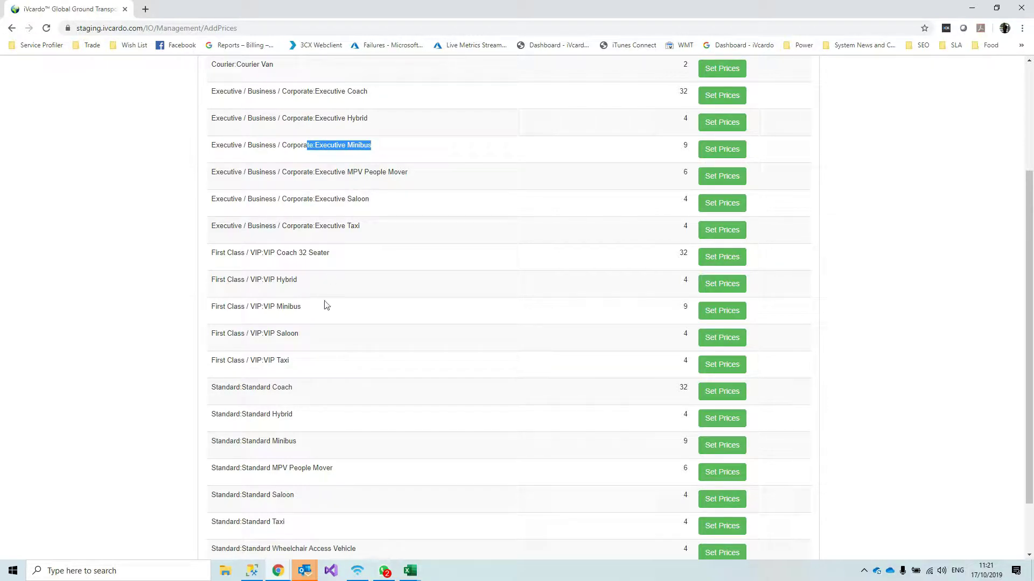
drag(260, 468, 365, 472)
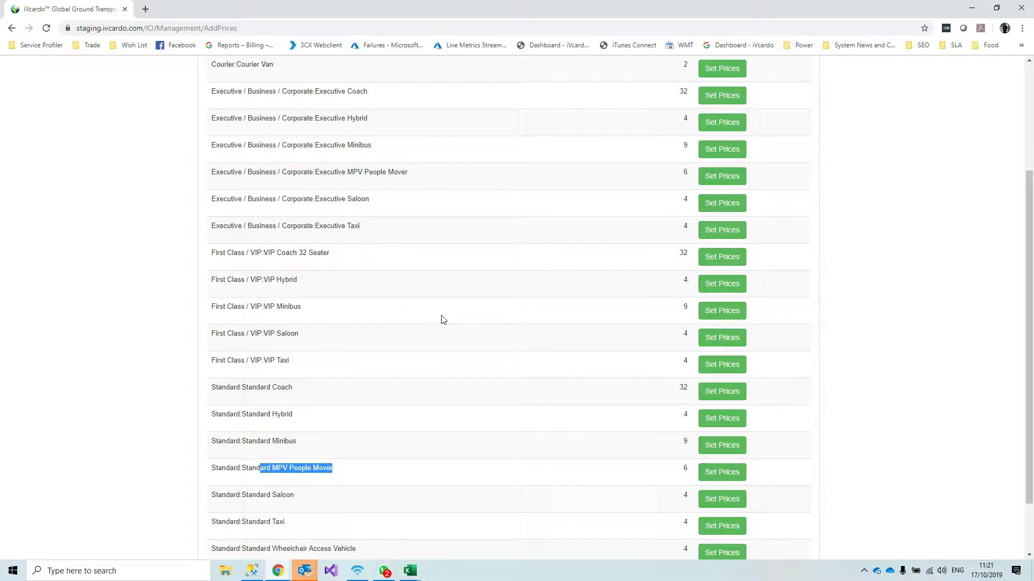
scroll(468, 305, up, 3)
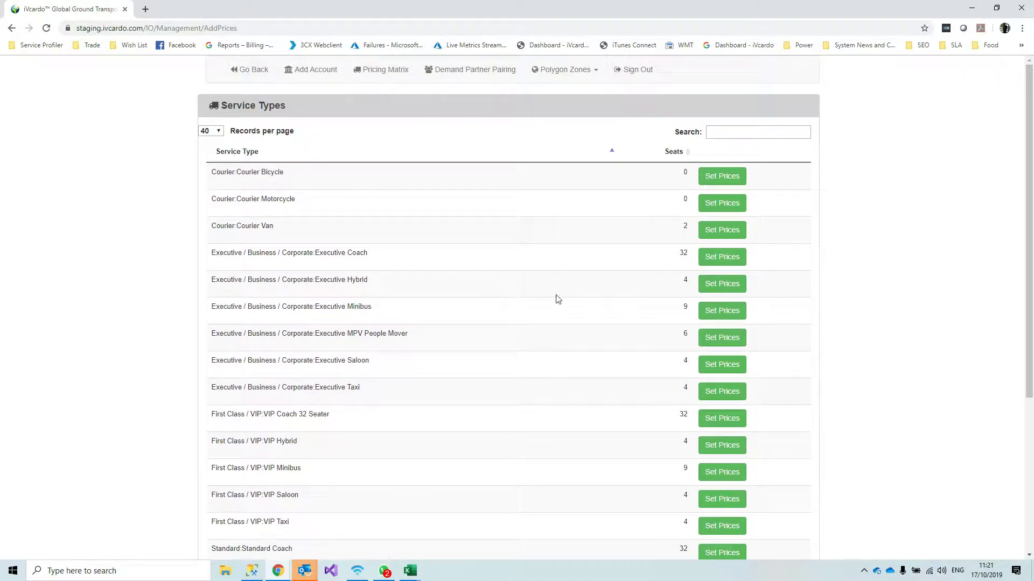
Generate a bulk rate table for KAR001 Karhoo from Palma Airport to Palma City
click(568, 74)
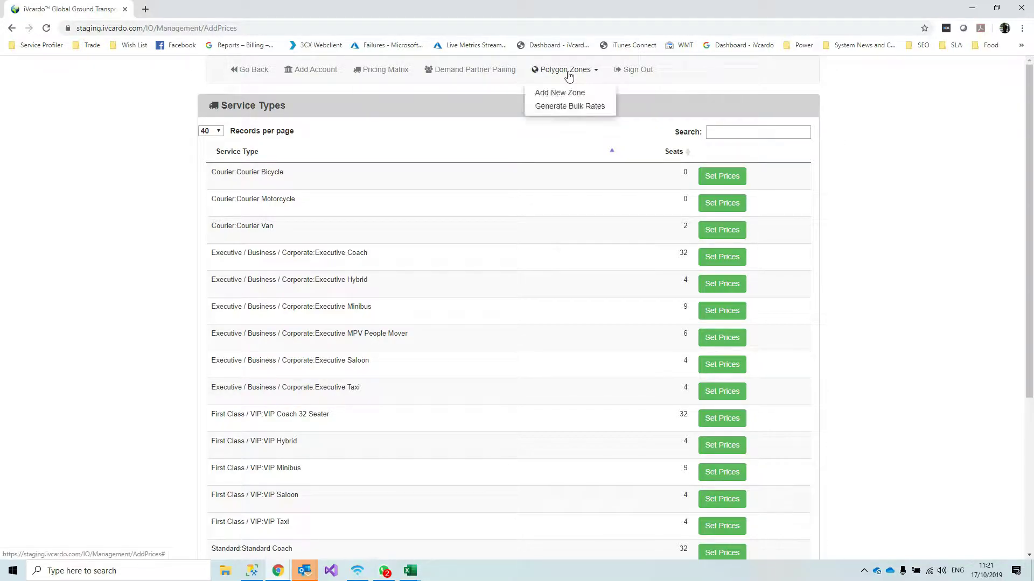
click(551, 107)
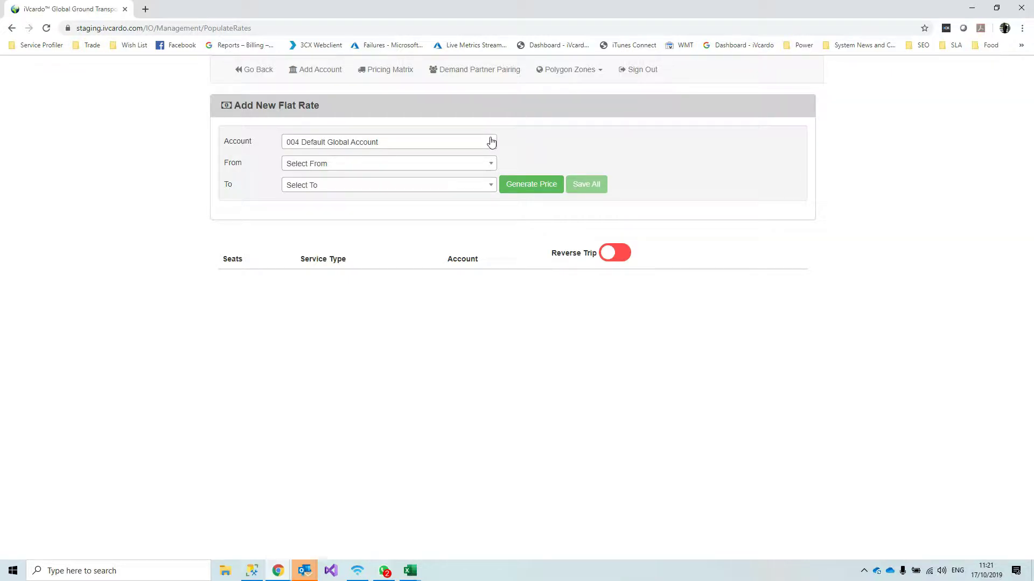
click(491, 143)
click(327, 232)
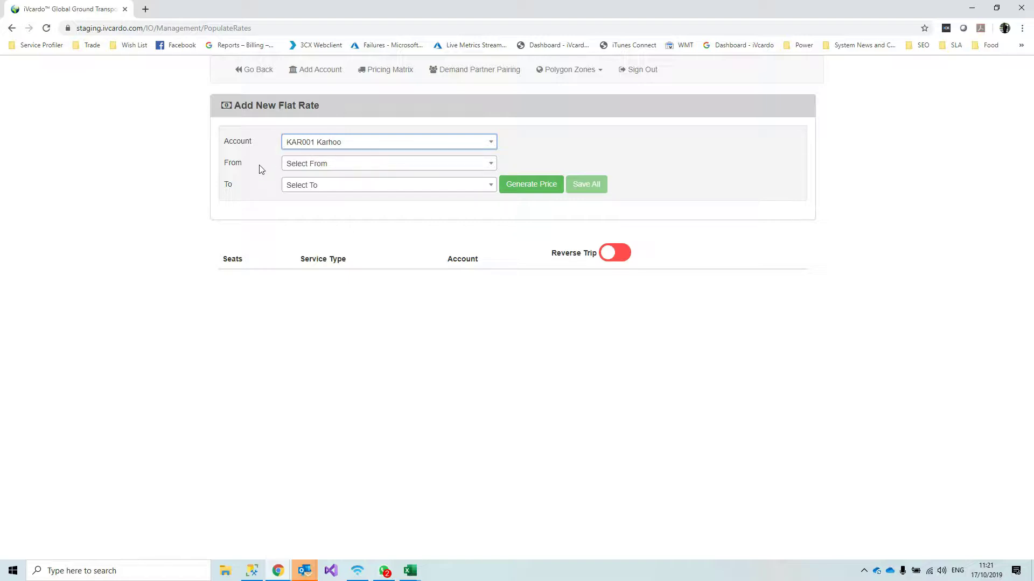
click(374, 167)
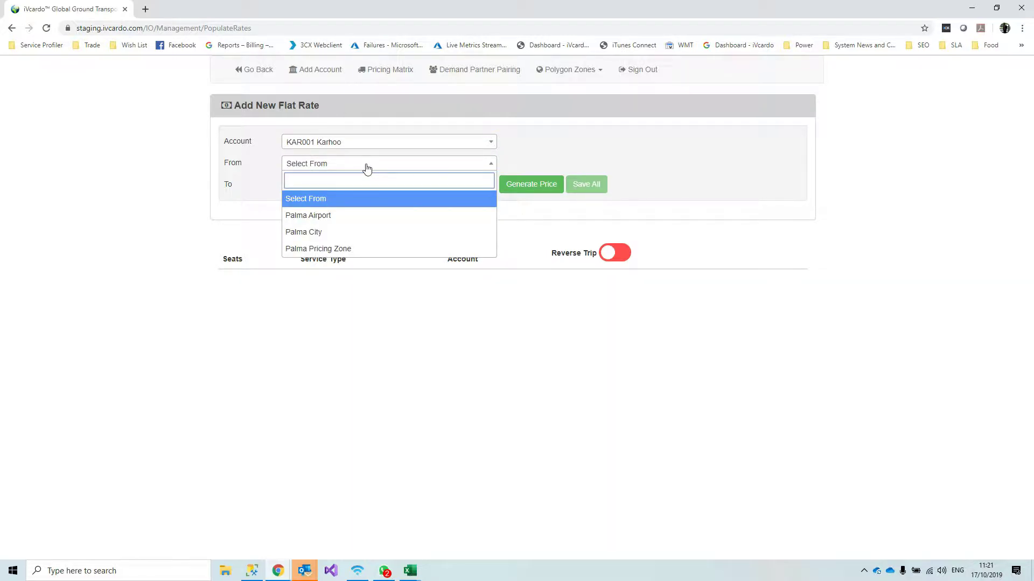
click(325, 217)
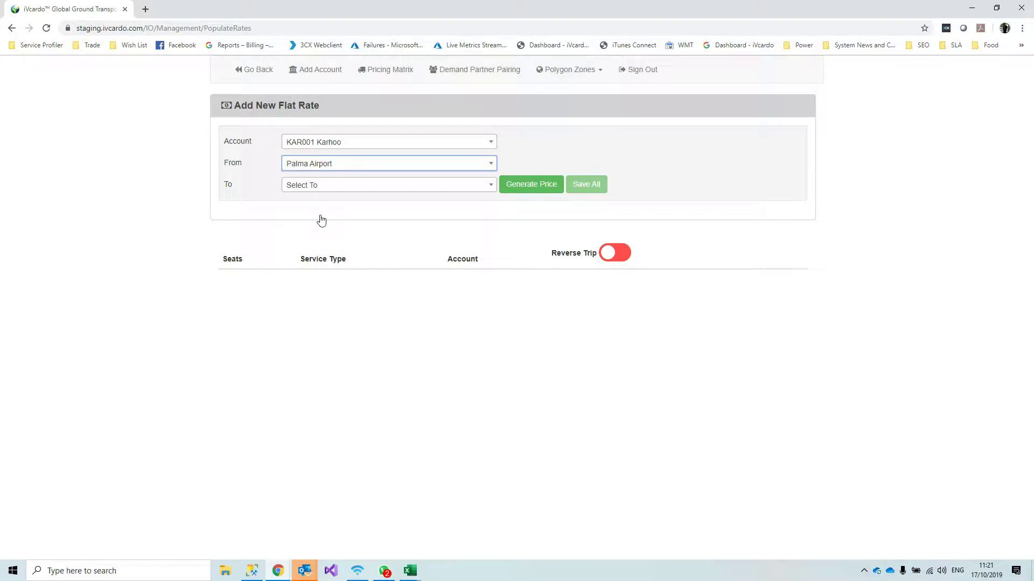
click(349, 191)
click(345, 252)
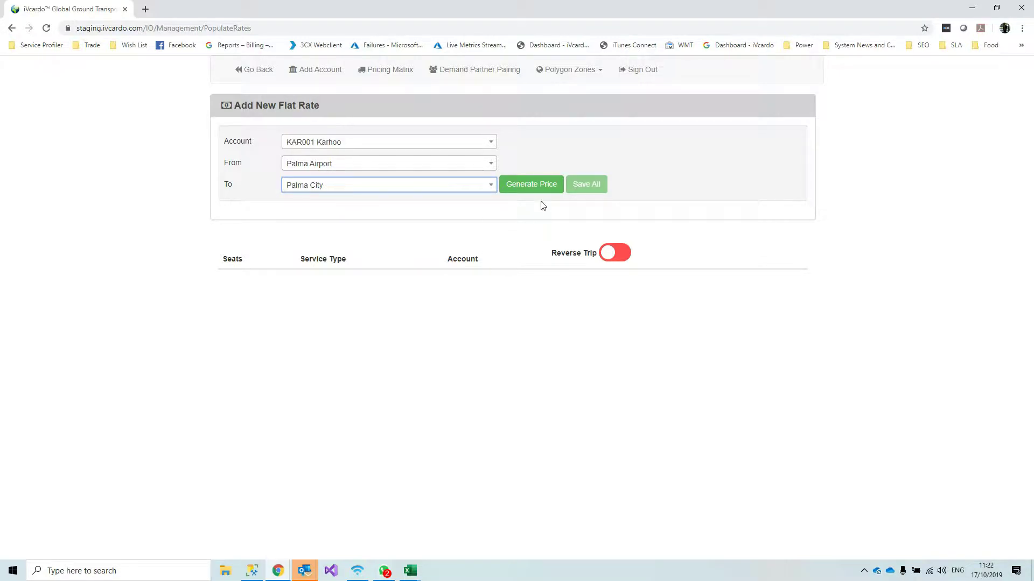
click(528, 185)
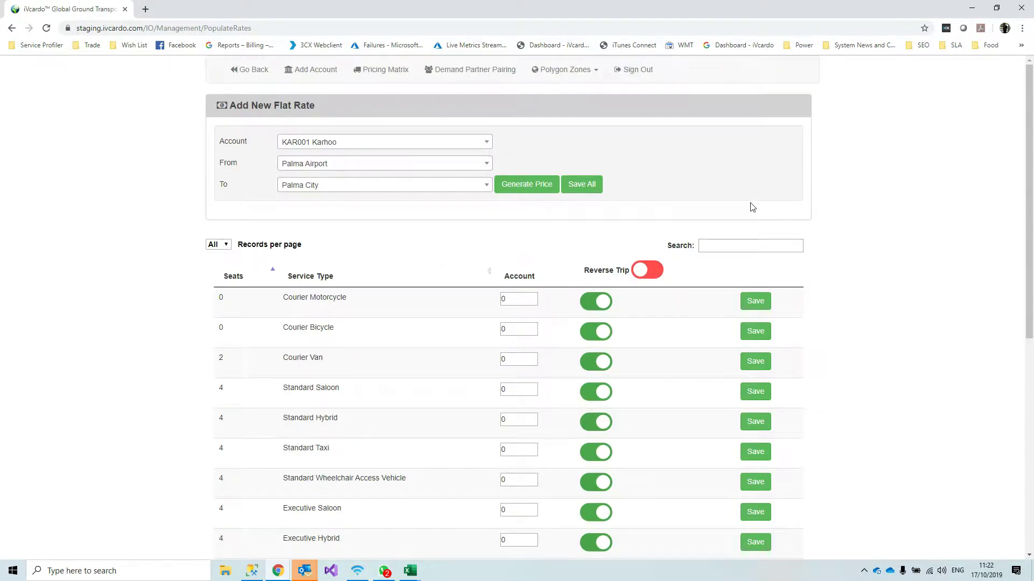
Enter 35 as the Standard Saloon price in the generated rate table
scroll(868, 321, down, 6)
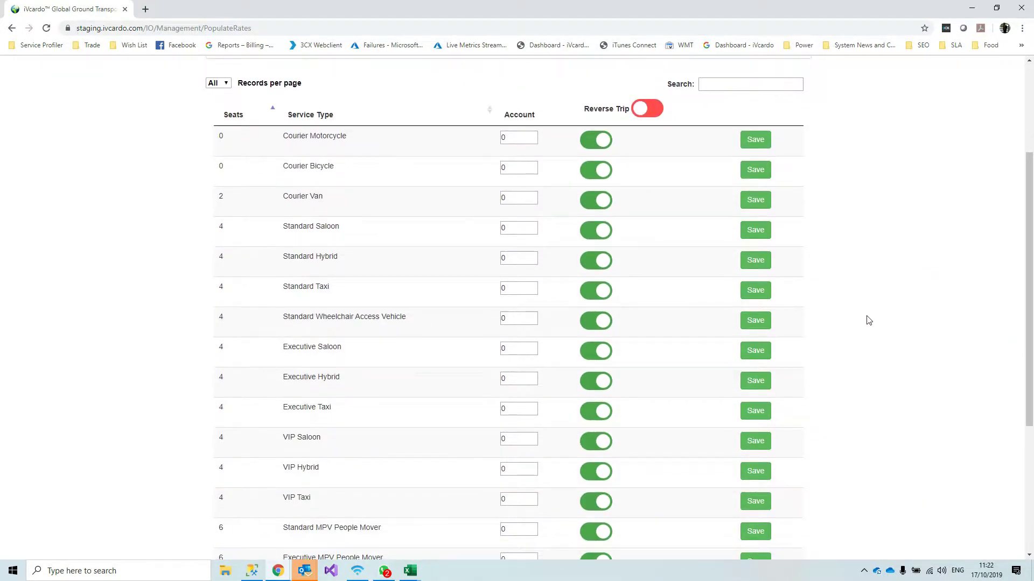
scroll(902, 348, down, 2)
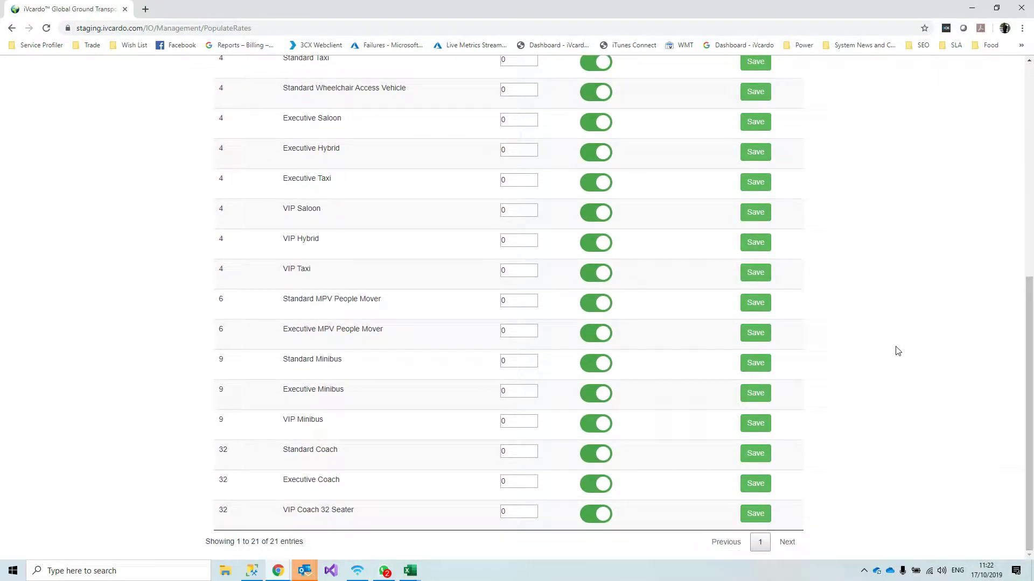
scroll(898, 314, up, 7)
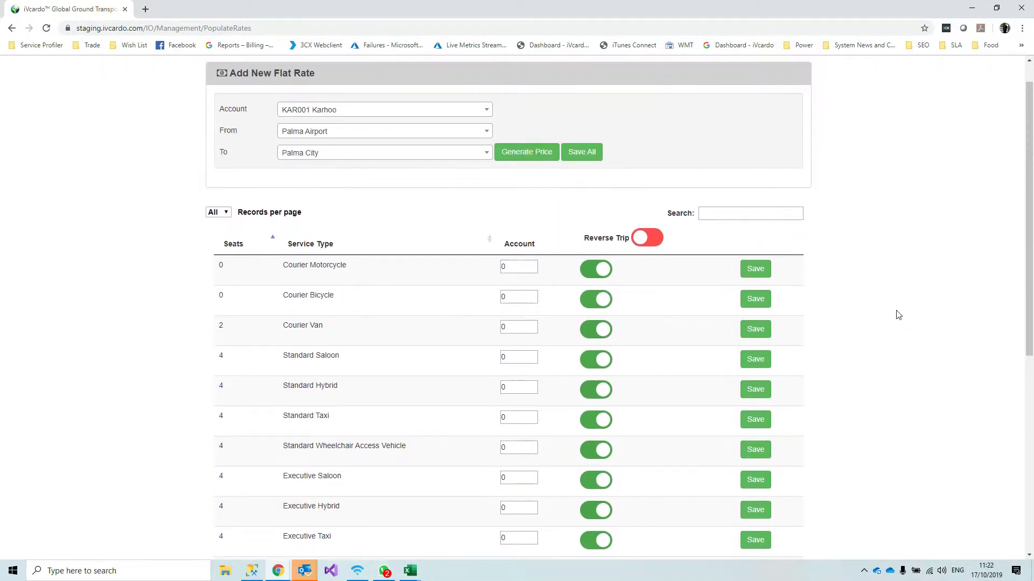
scroll(455, 350, down, 3)
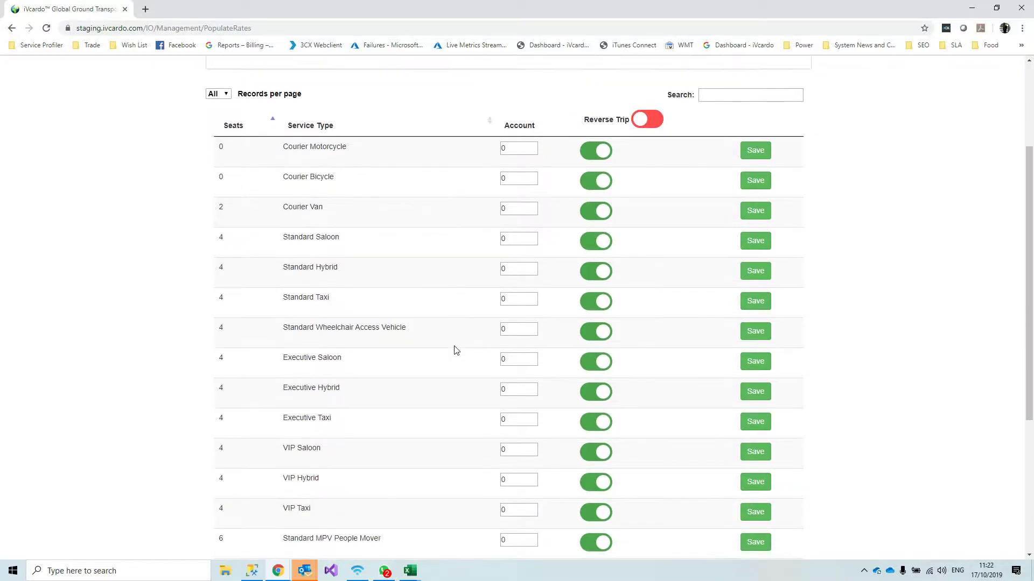
scroll(455, 350, down, 3)
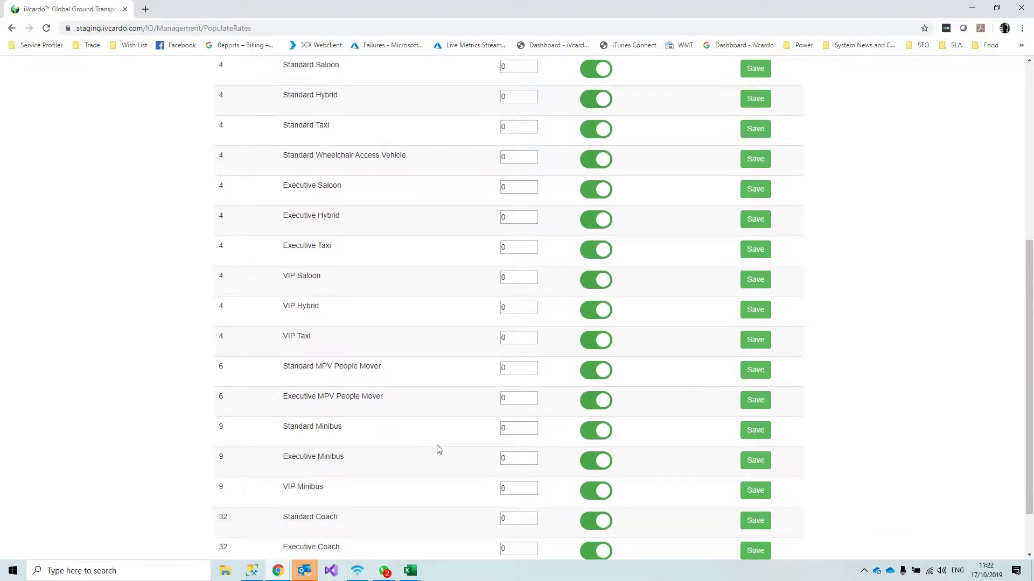
scroll(438, 450, down, 1)
scroll(438, 468, up, 2)
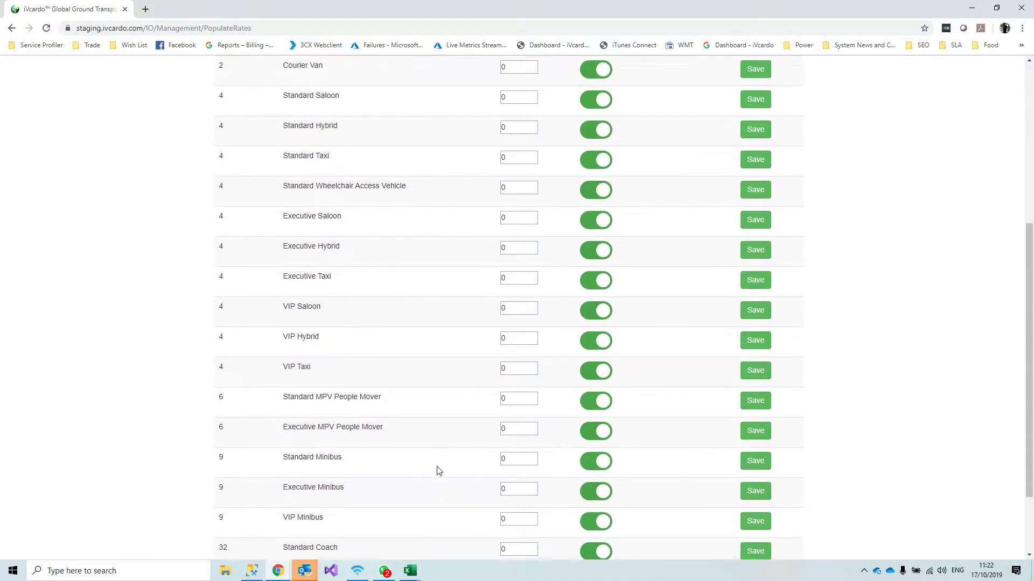
scroll(439, 471, up, 3)
double_click(518, 269)
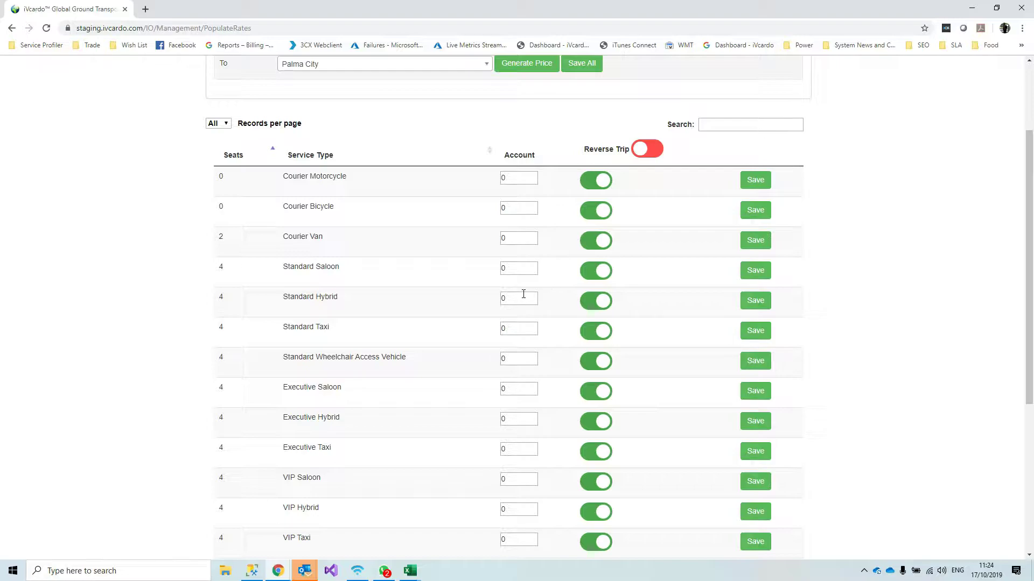
click(523, 271)
double_click(505, 267)
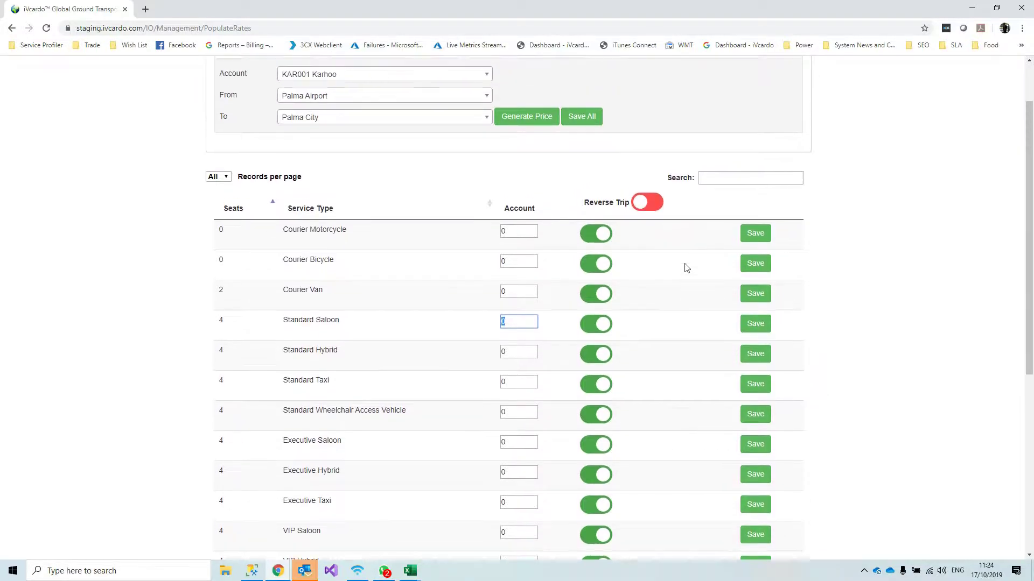
scroll(687, 268, up, 1)
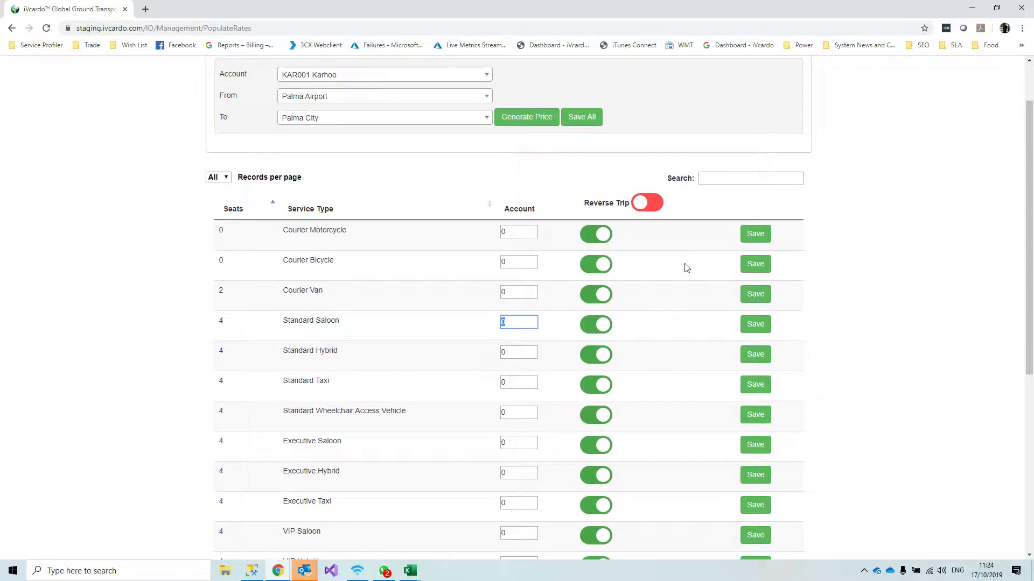
text(35)
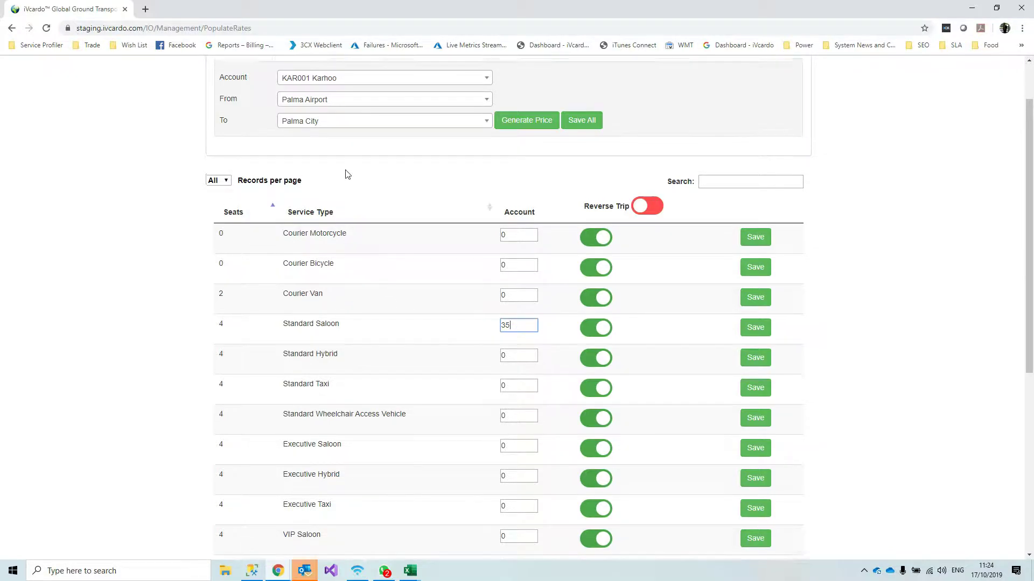
scroll(345, 175, up, 1)
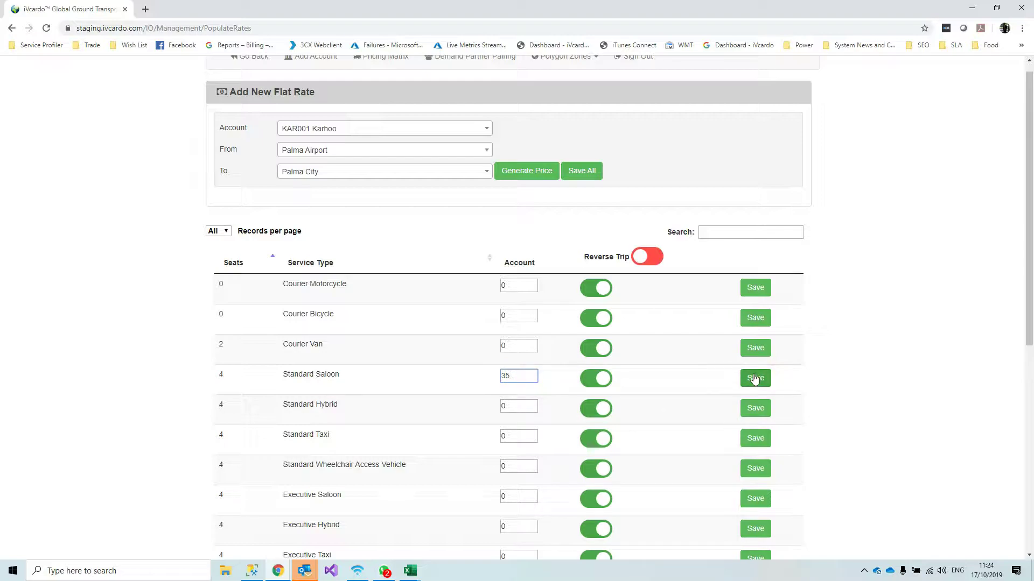
Save the Standard Saloon row with its 35 Palma Airport to Palma City flat rate
click(411, 155)
click(410, 155)
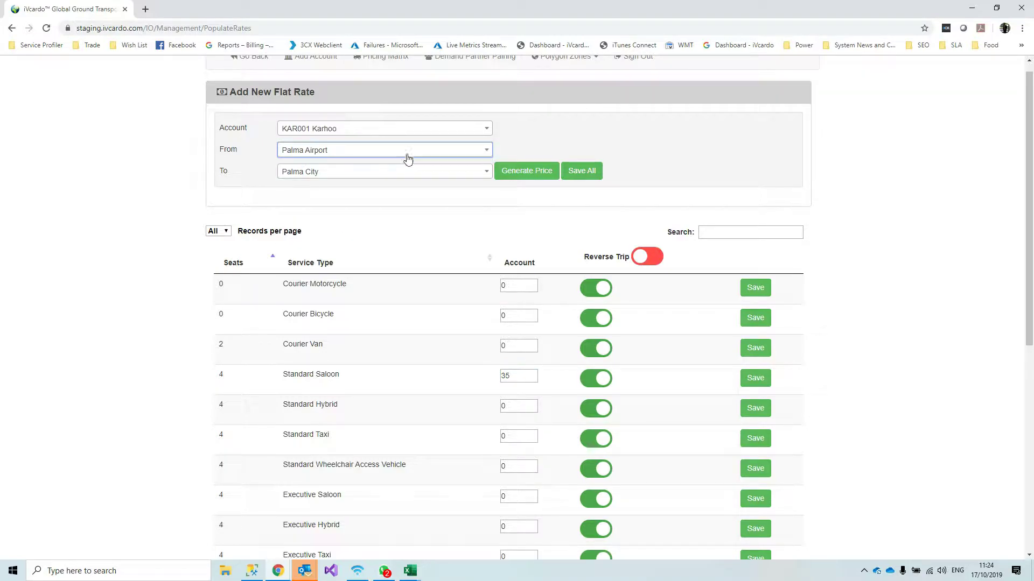
click(510, 376)
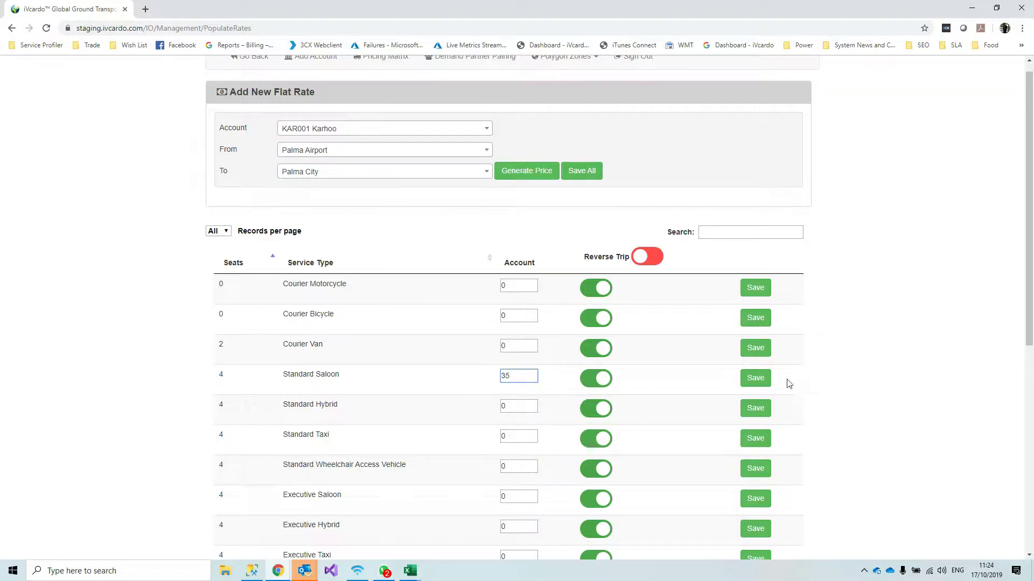
click(756, 378)
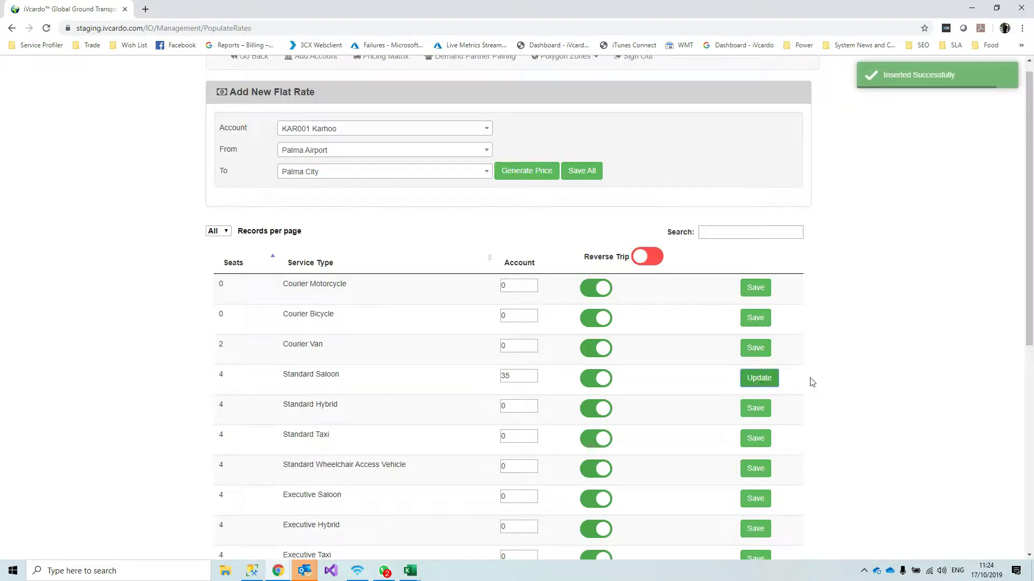
click(532, 377)
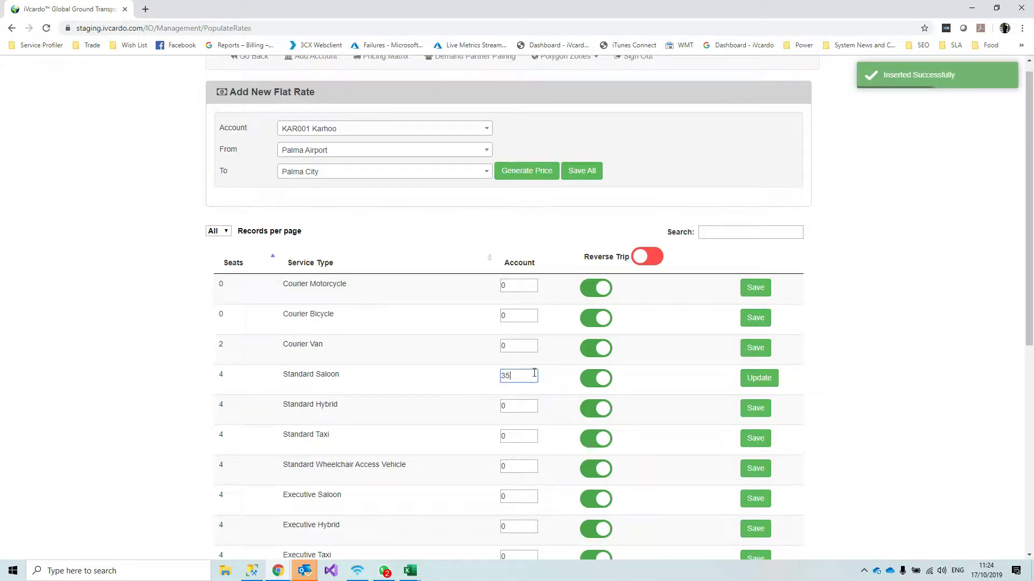
scroll(559, 398, down, 2)
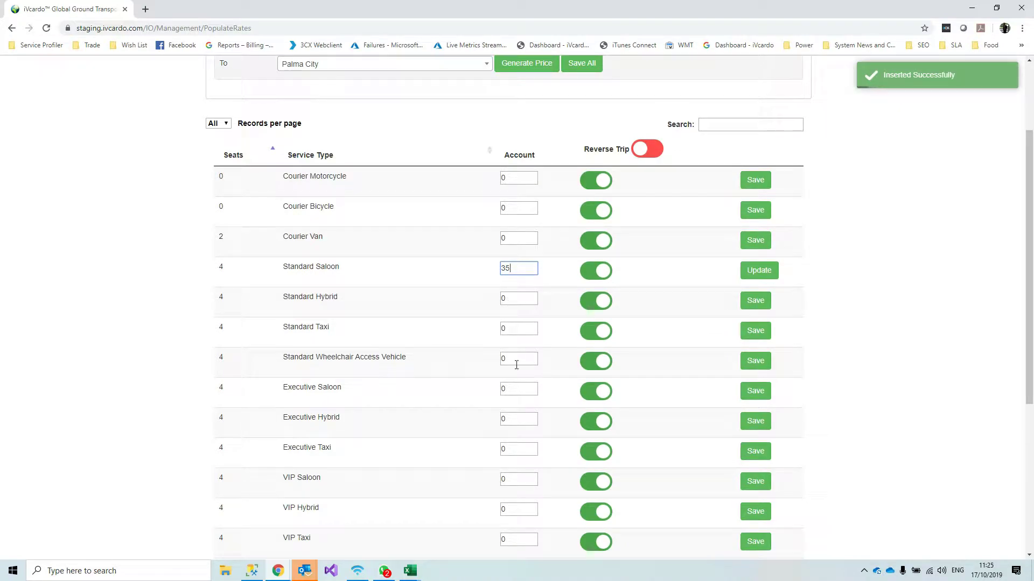
scroll(512, 415, down, 4)
scroll(517, 409, up, 5)
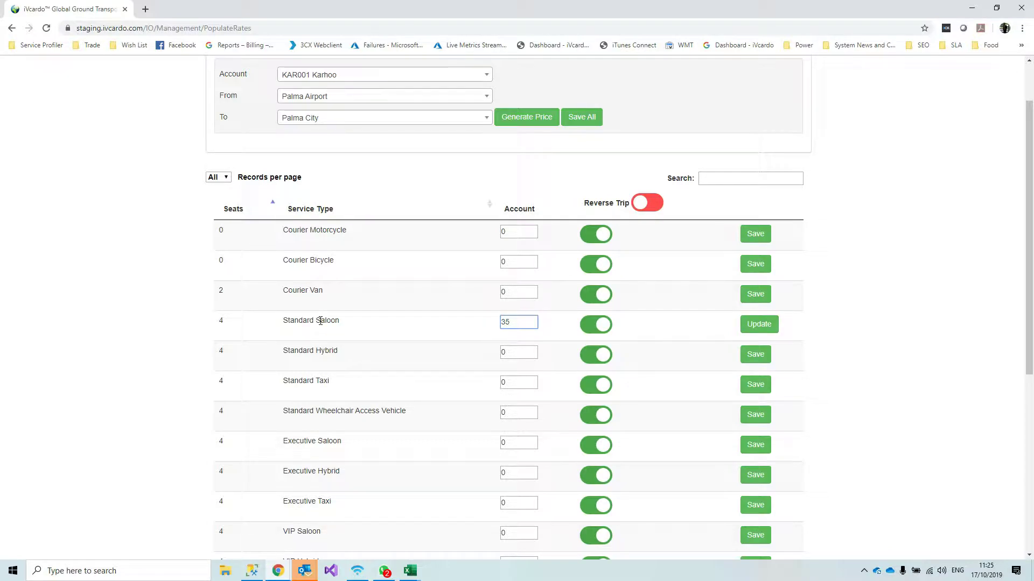
scroll(320, 322, up, 1)
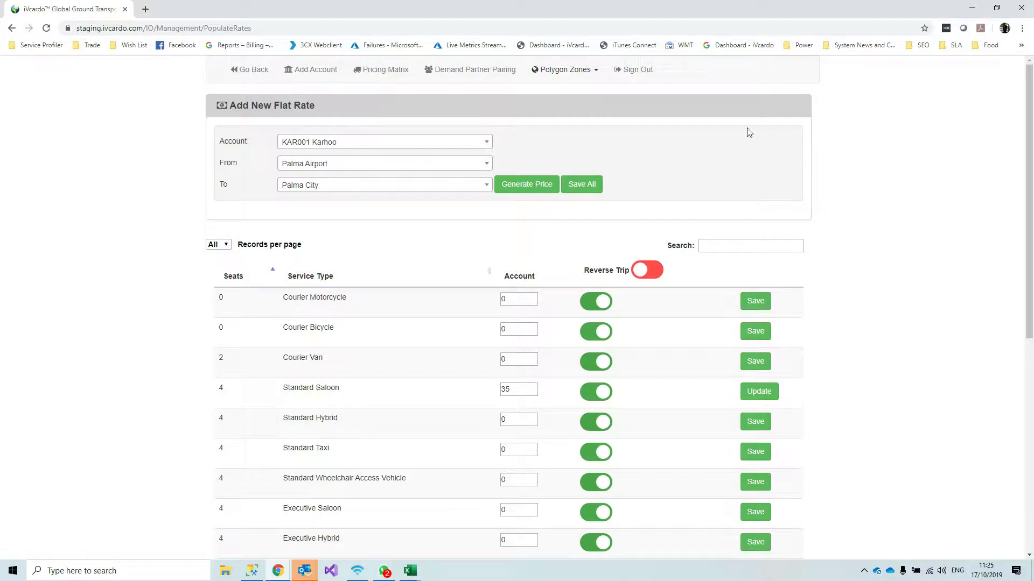
click(332, 143)
Pair the KAR001 Karhoo pricing matrix with demand partner FLIT TECHNOLOGIES LTD and save
click(334, 144)
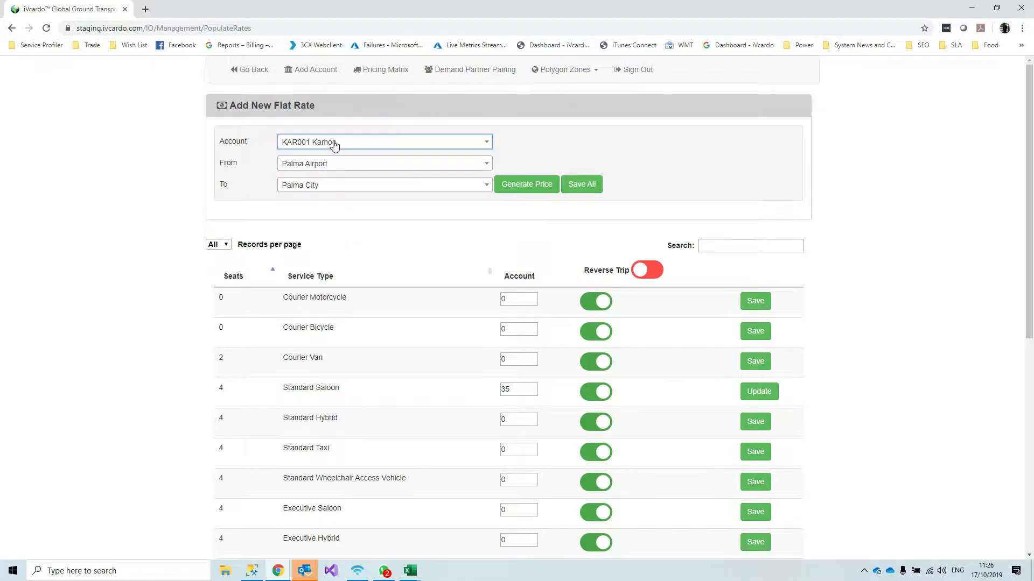
click(468, 69)
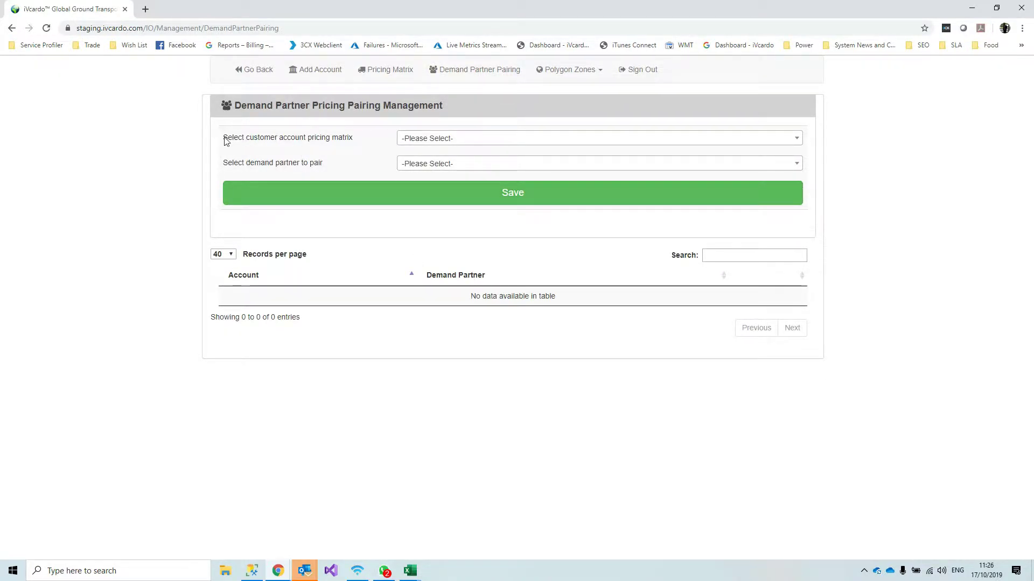
click(472, 140)
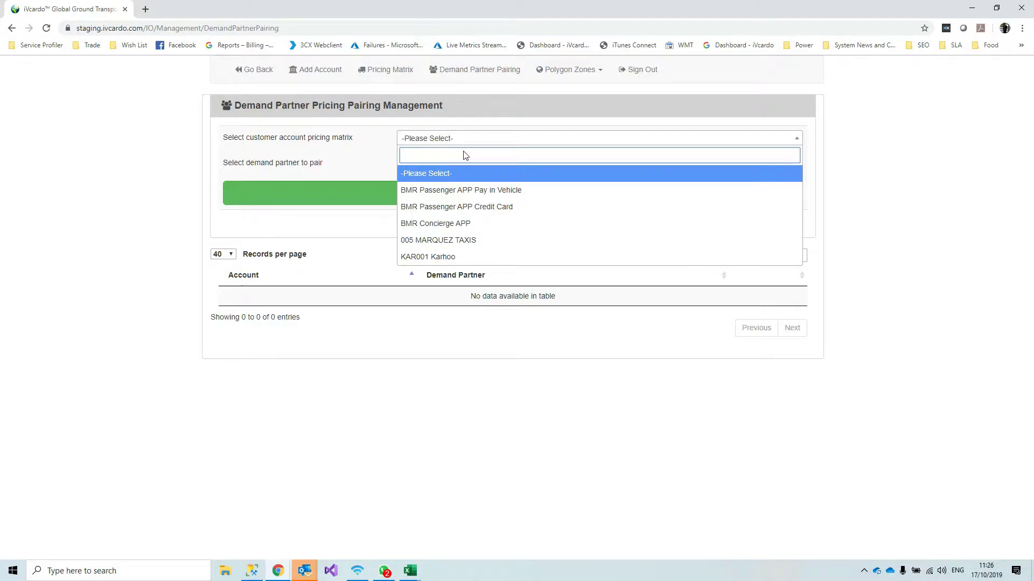
click(447, 257)
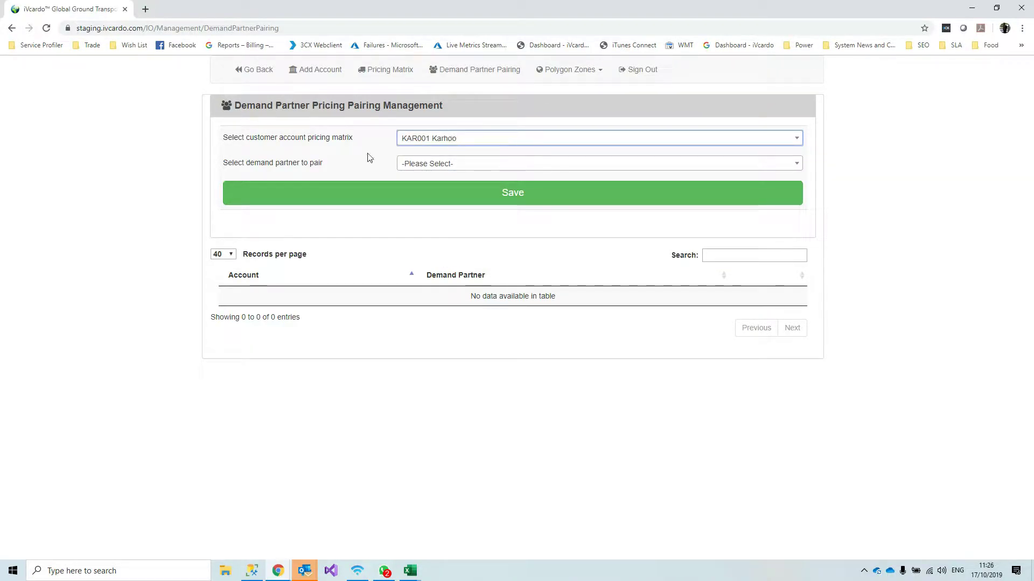
click(423, 168)
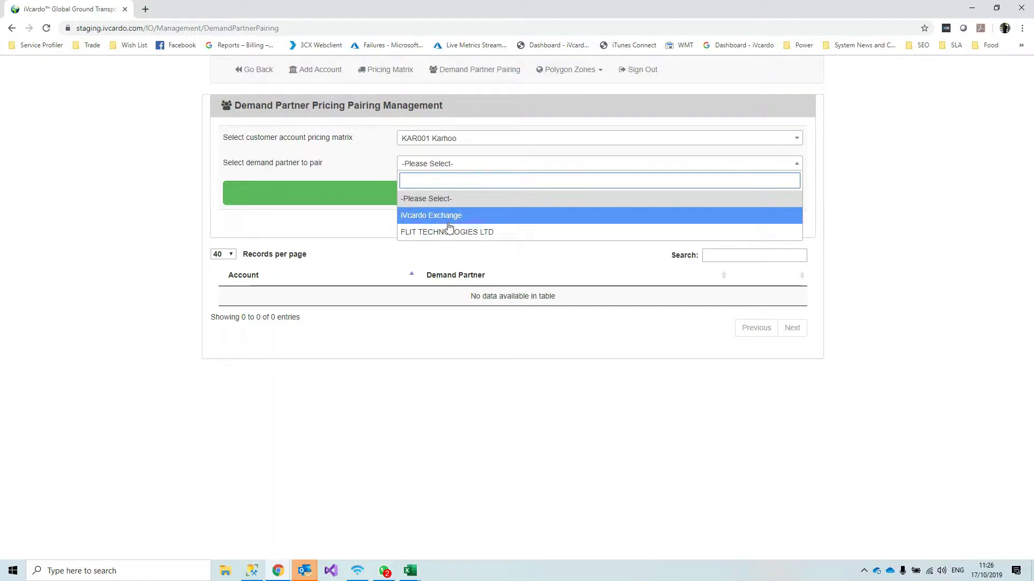
click(478, 235)
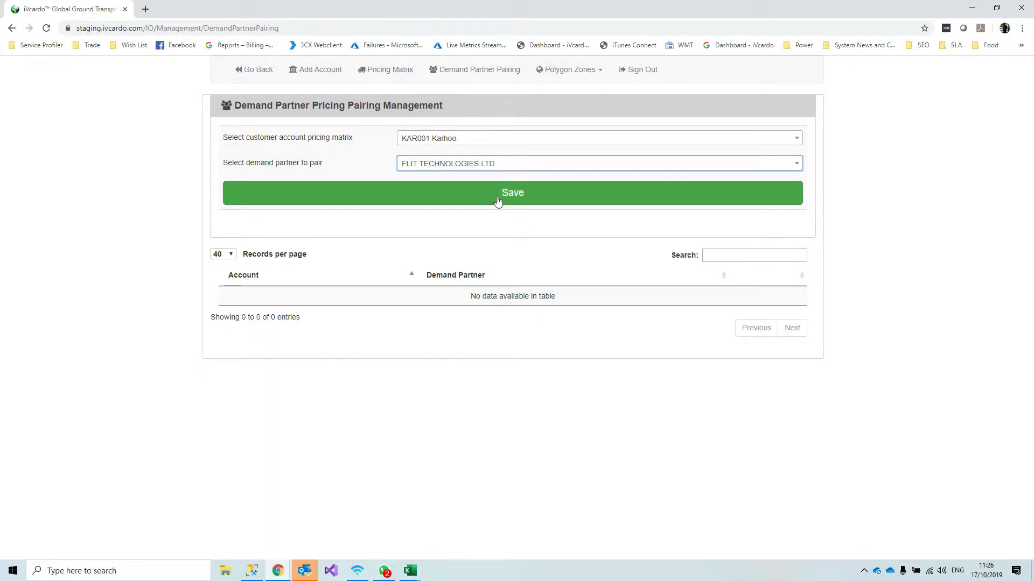
click(496, 201)
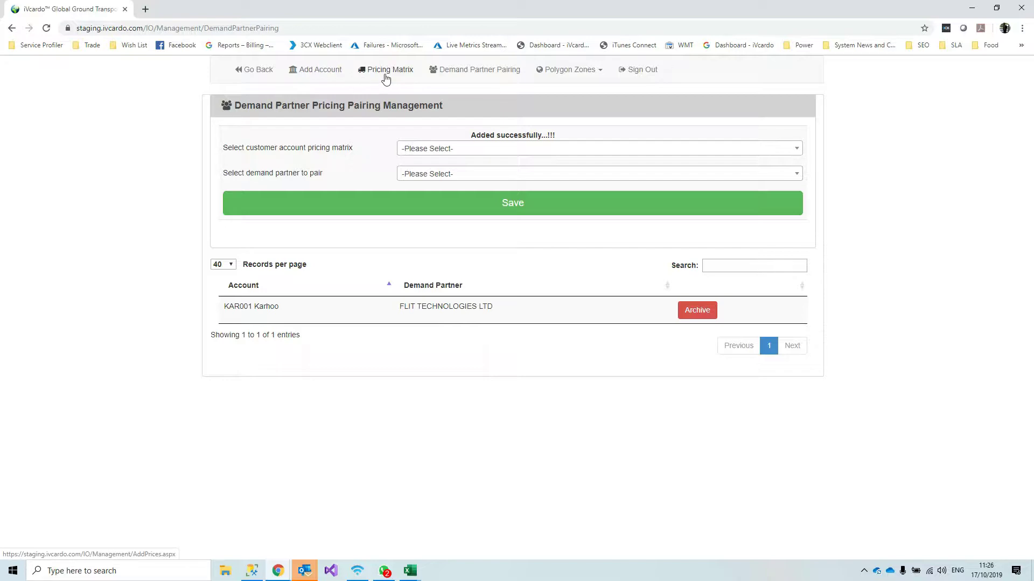
drag(271, 305, 214, 306)
click(264, 311)
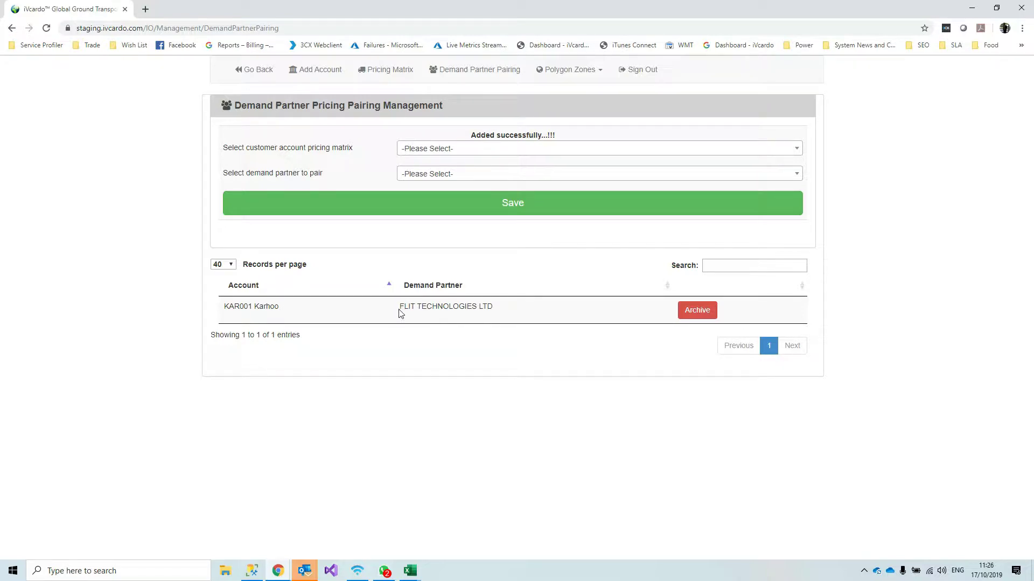
drag(401, 308, 499, 312)
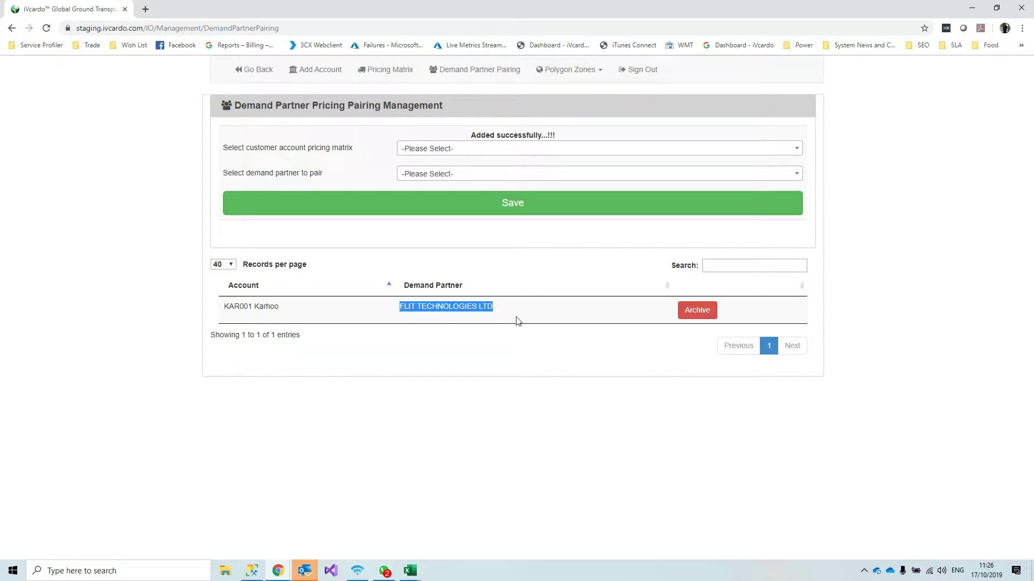
drag(275, 307, 235, 308)
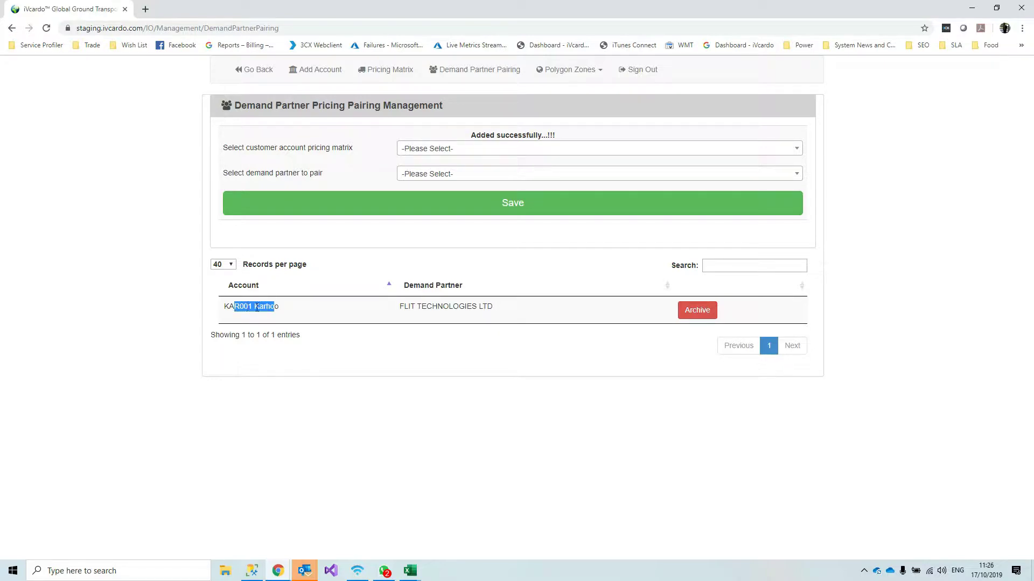
click(361, 375)
drag(400, 306, 504, 305)
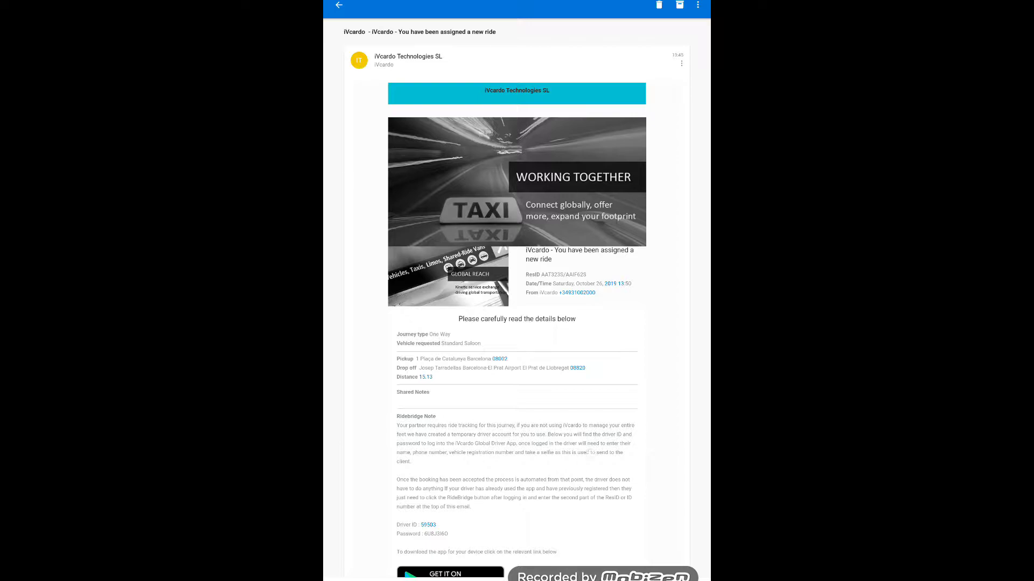
Scroll the booking email to the temporary Driver ID, password and store badges, then select the password
drag(590, 453, 606, 379)
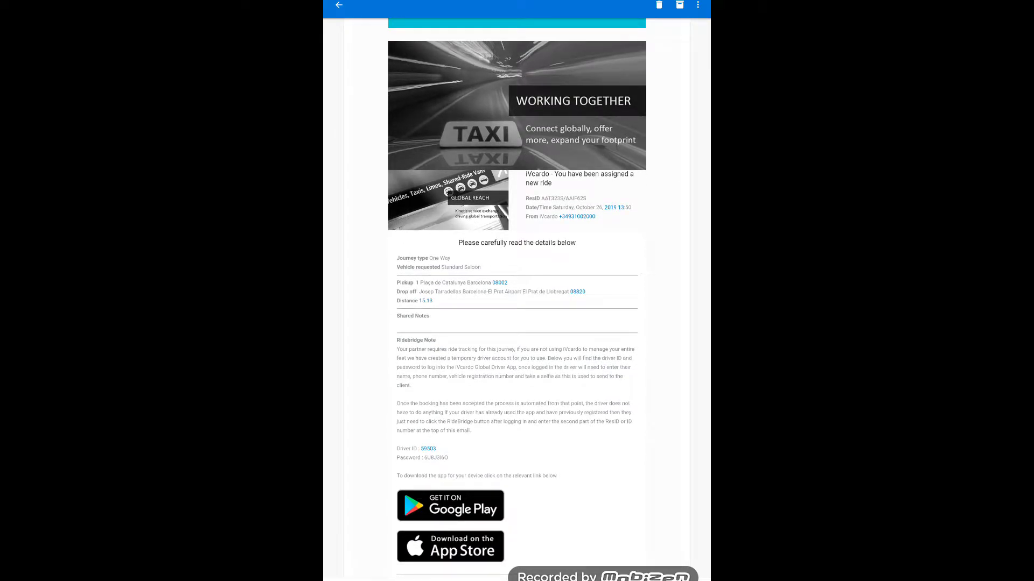
scroll(501, 425, up, 5)
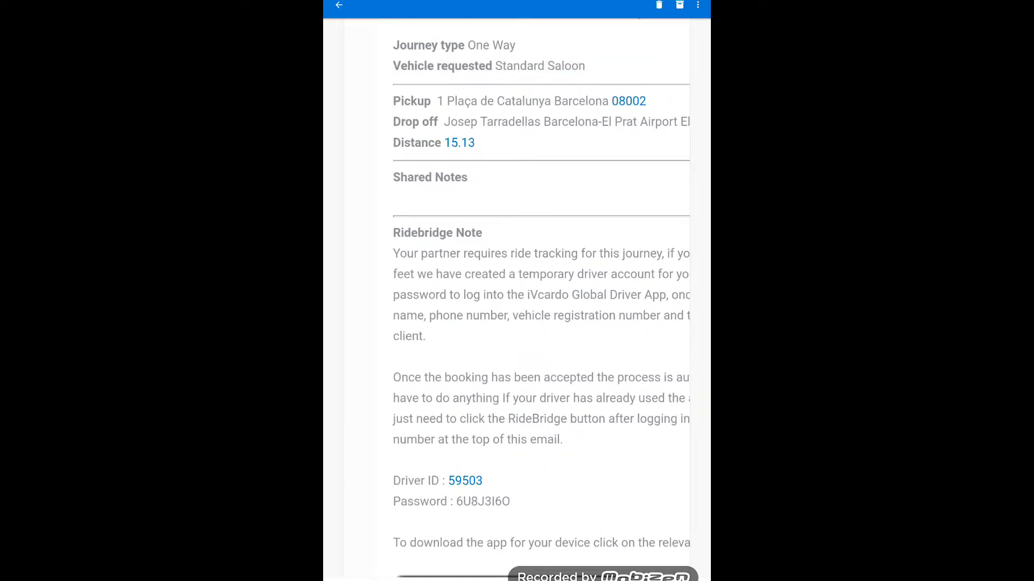
drag(607, 419, 607, 257)
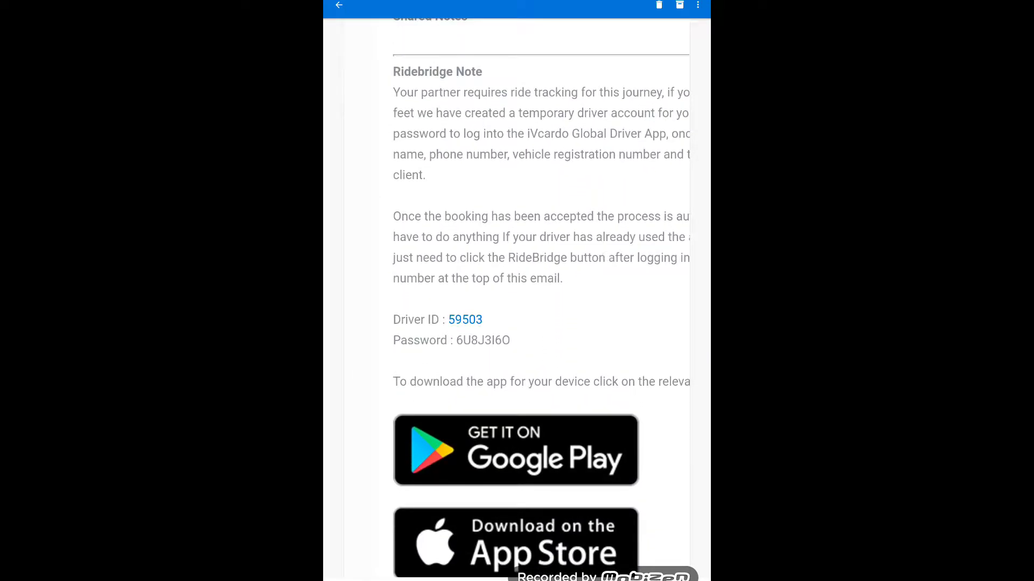
mouse_move(597, 185)
mouse_down()
mouse_move(598, 432)
mouse_move(611, 189)
mouse_up()
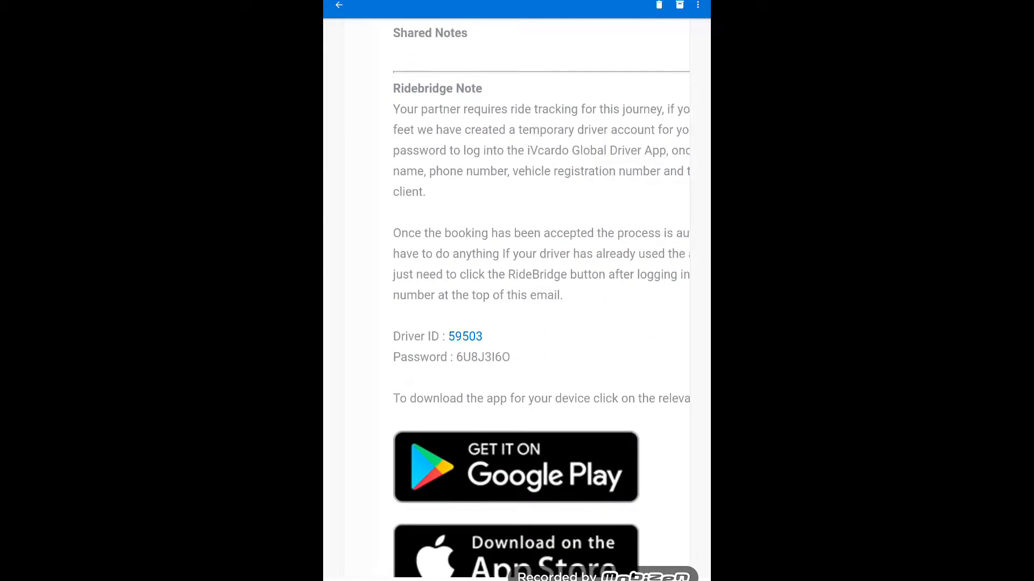
drag(617, 378, 614, 324)
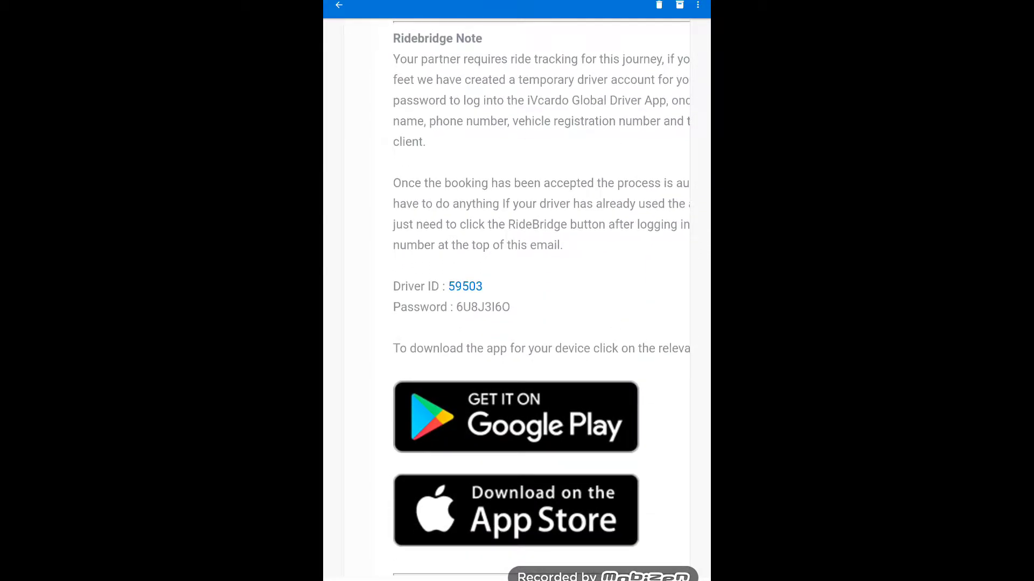
drag(525, 335, 525, 318)
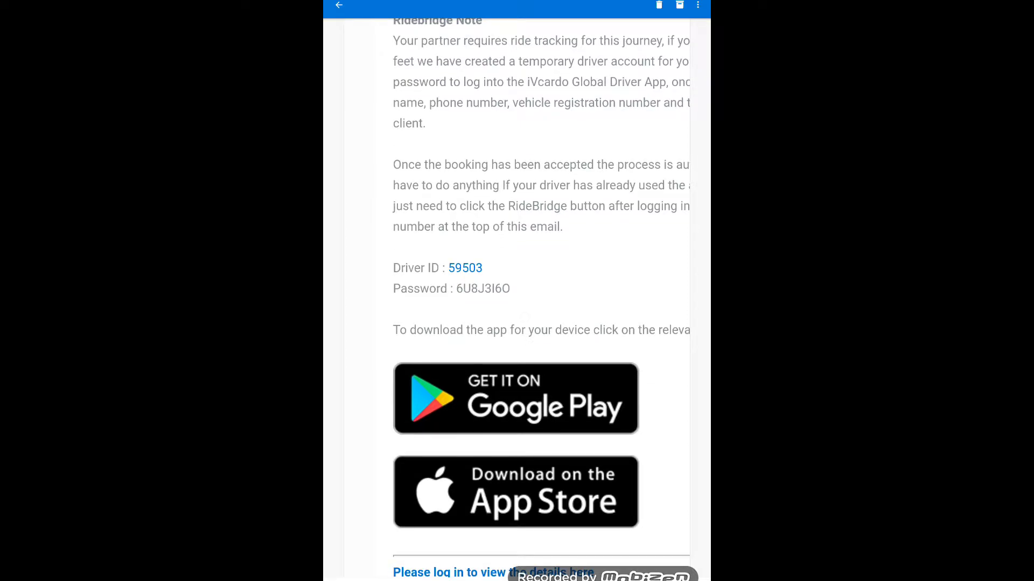
mouse_move(651, 317)
mouse_down()
mouse_move(643, 269)
mouse_move(646, 332)
mouse_move(640, 317)
mouse_up()
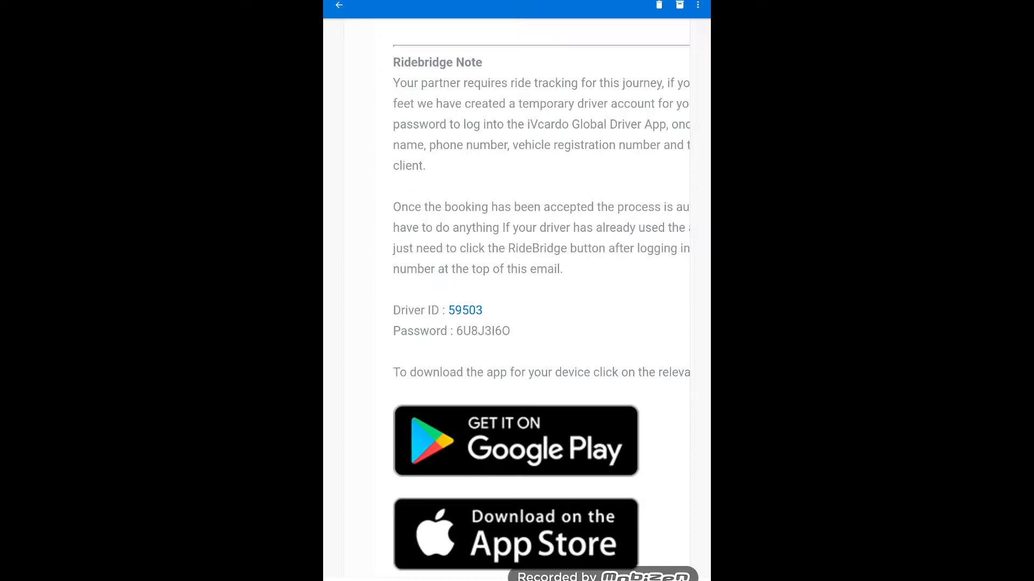
double_click(492, 336)
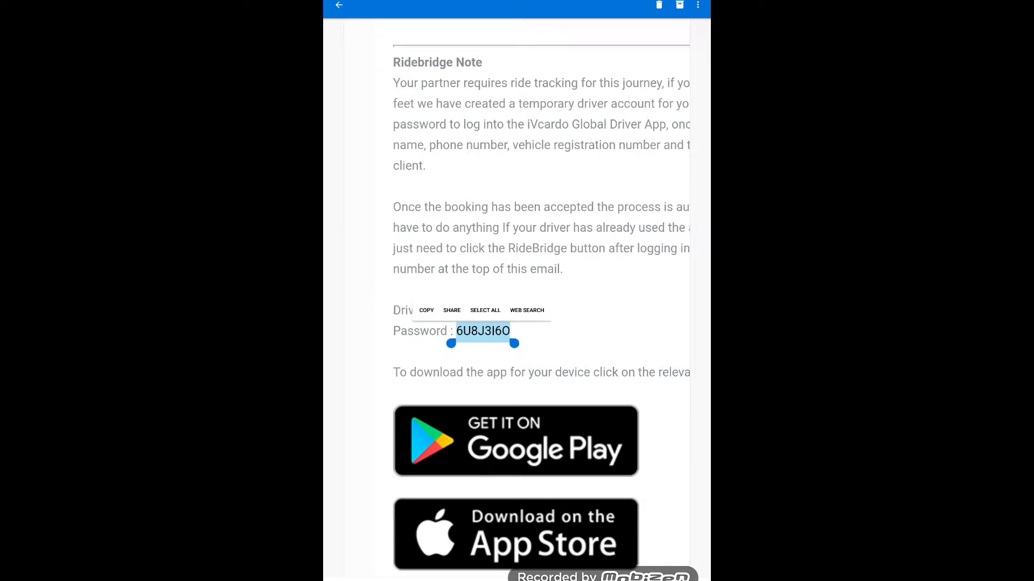
Return to the DriverApp login page and sign in with the temporary Driver ID and password
key(alt+Tab)
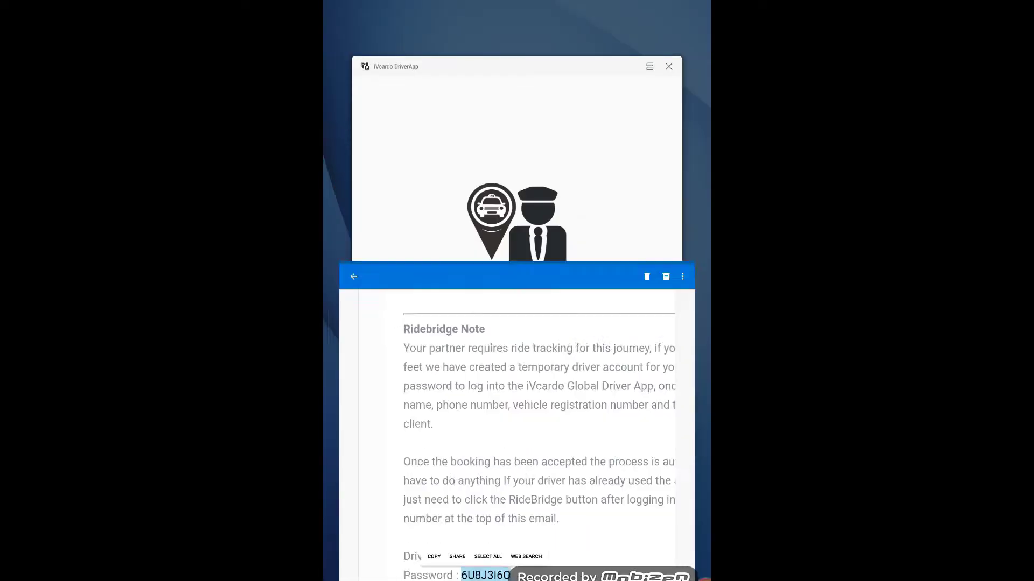
click(516, 215)
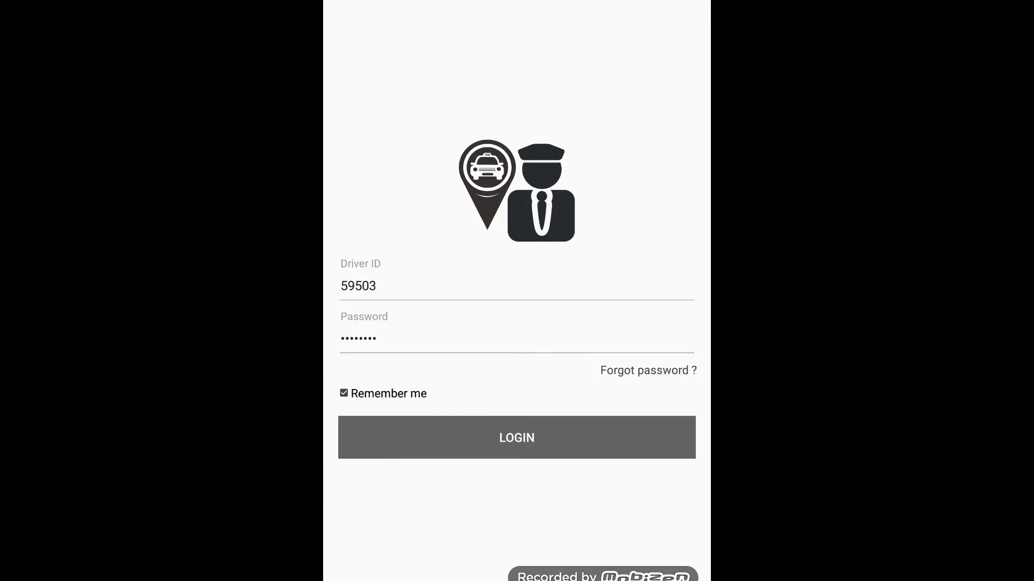
click(544, 434)
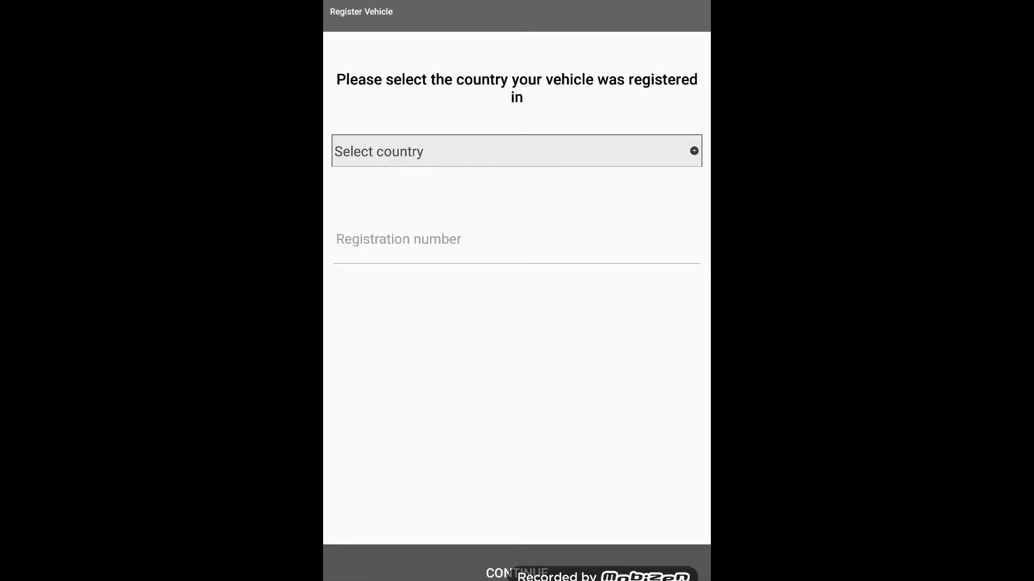
Register a UK vehicle by its registration number and confirm it as the Jaguar XJ6
click(517, 152)
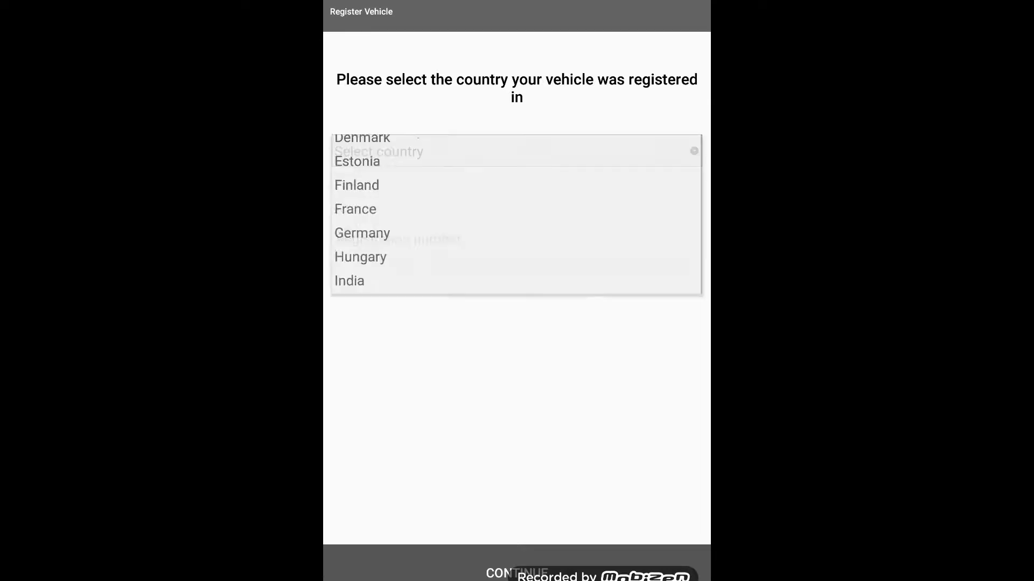
scroll(517, 355, down, 4)
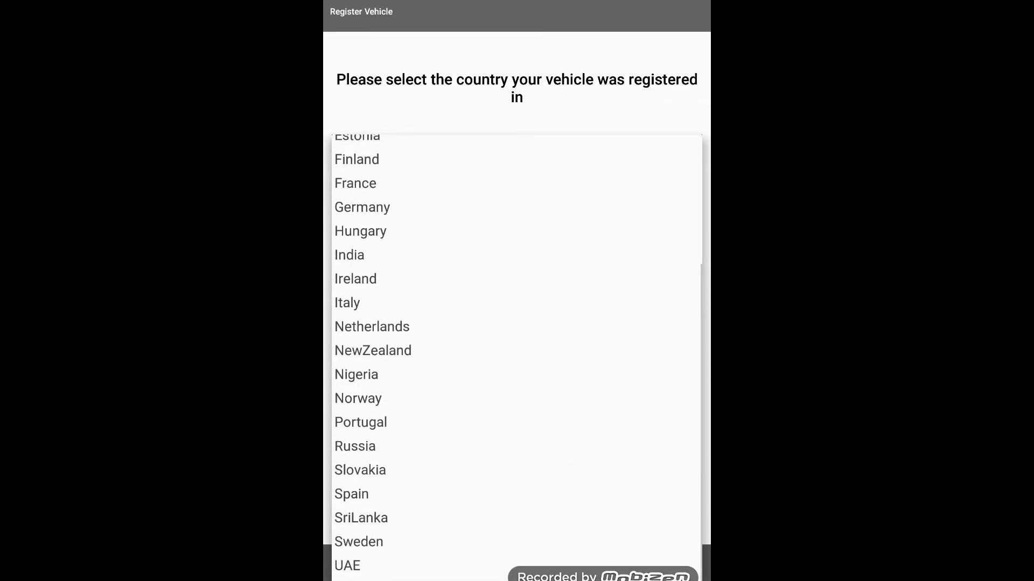
click(517, 580)
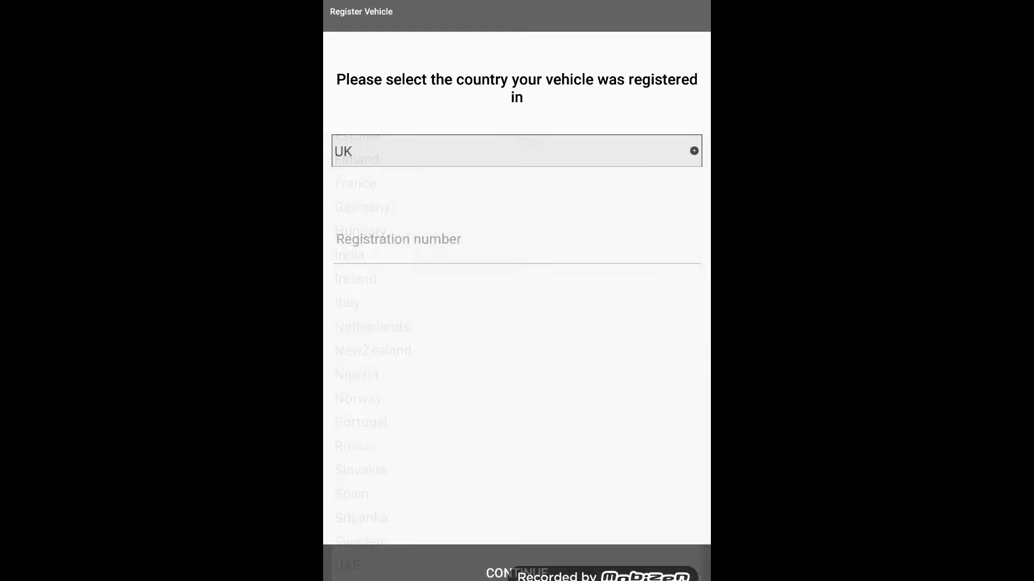
click(517, 239)
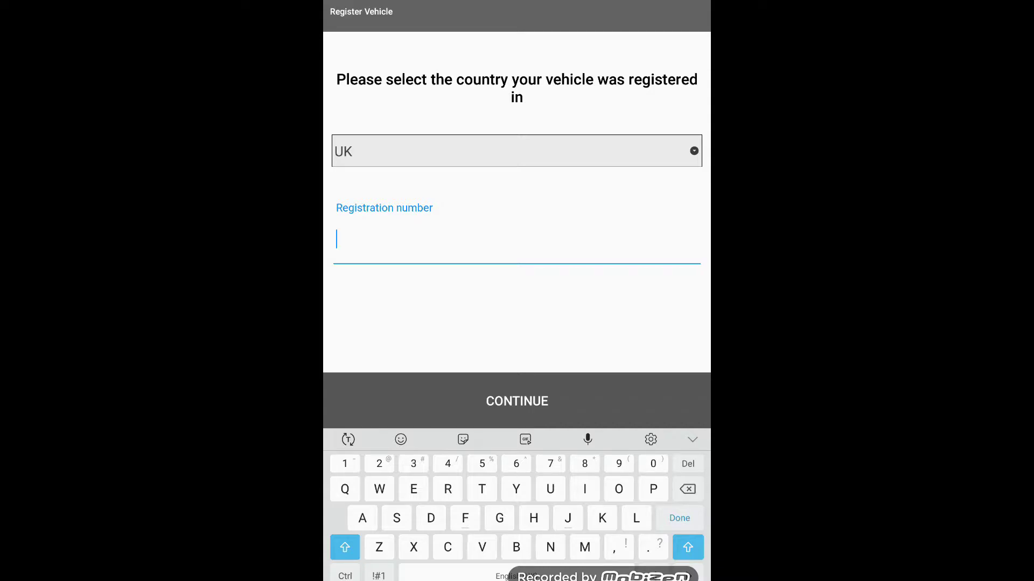
text(GF0)
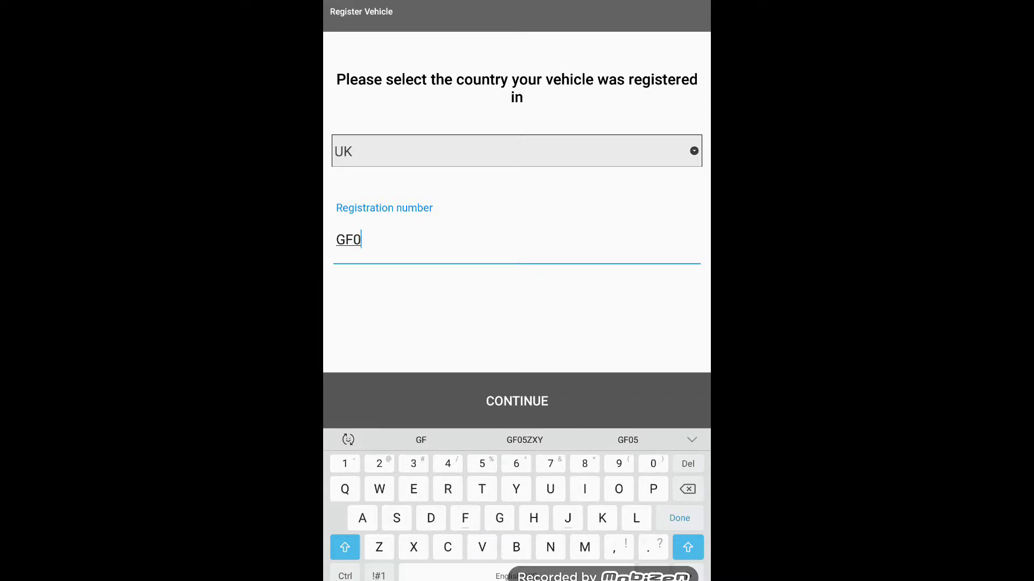
click(525, 440)
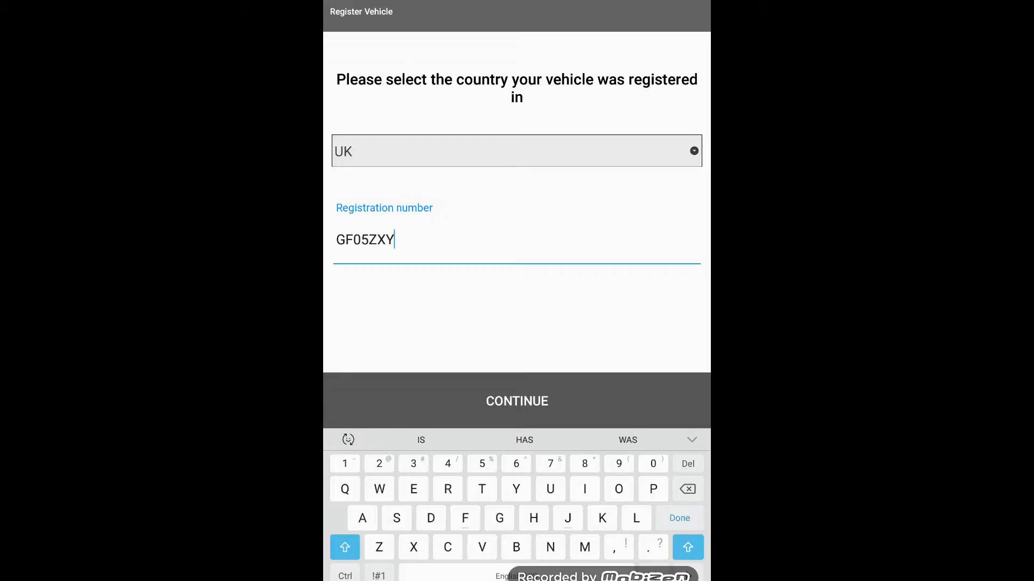
click(517, 401)
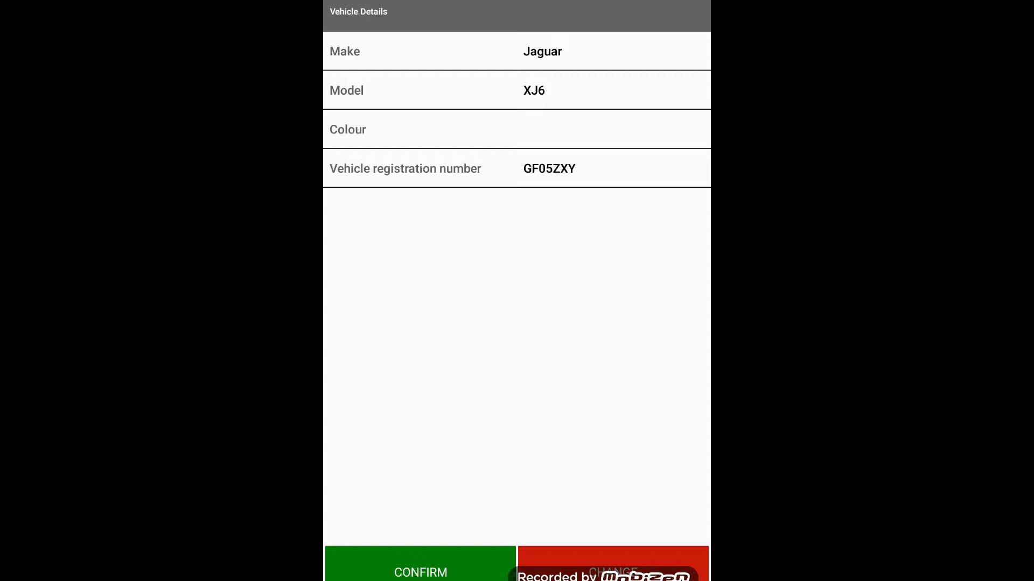
click(420, 572)
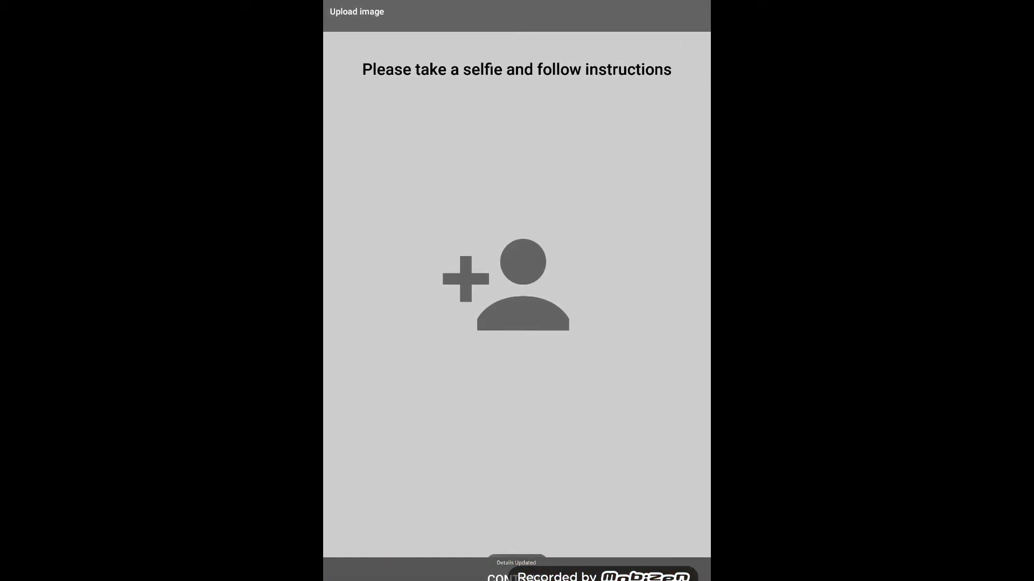
Upload the first gallery photo as the driver's selfie and submit it
click(518, 292)
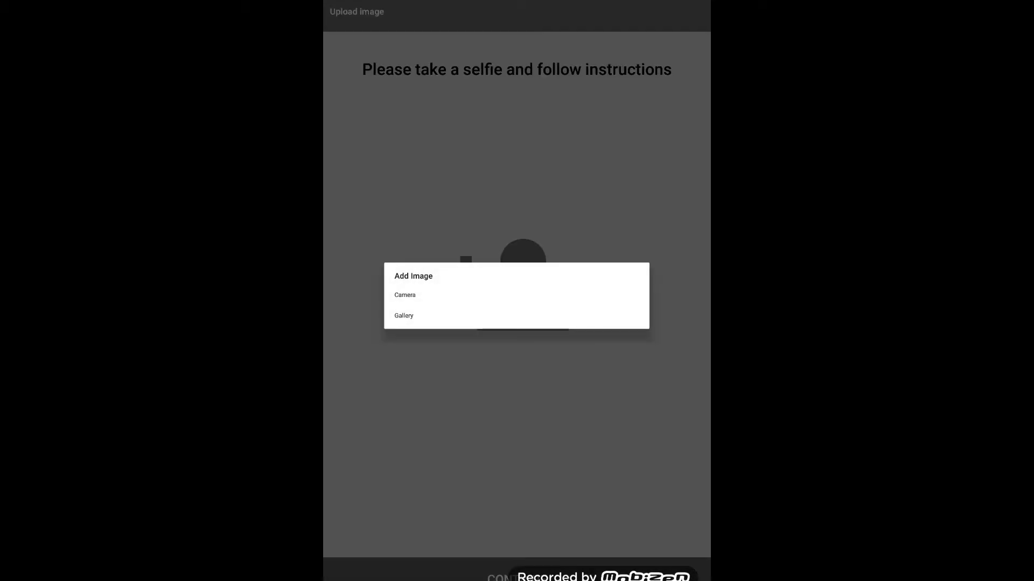
click(404, 316)
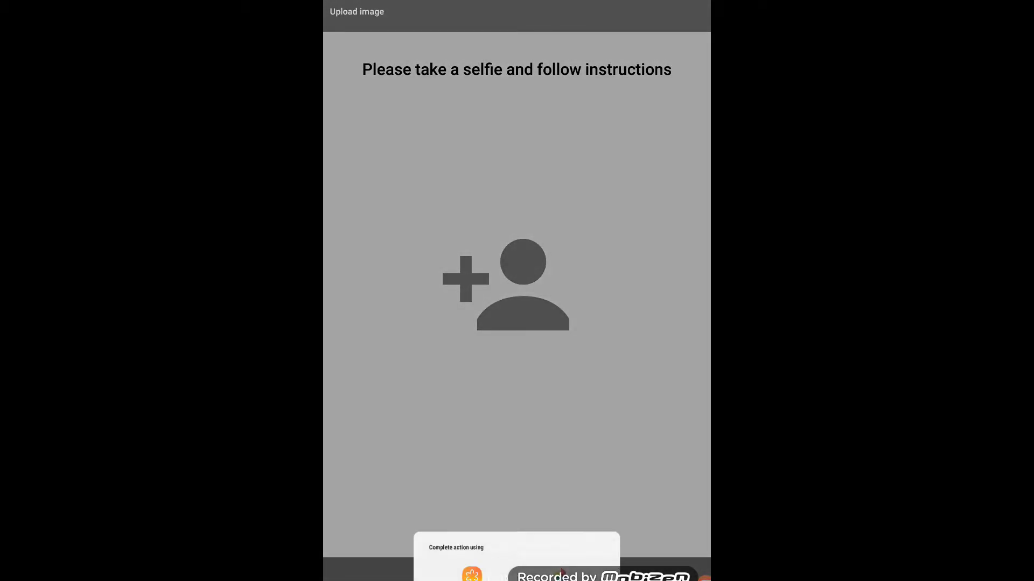
click(472, 572)
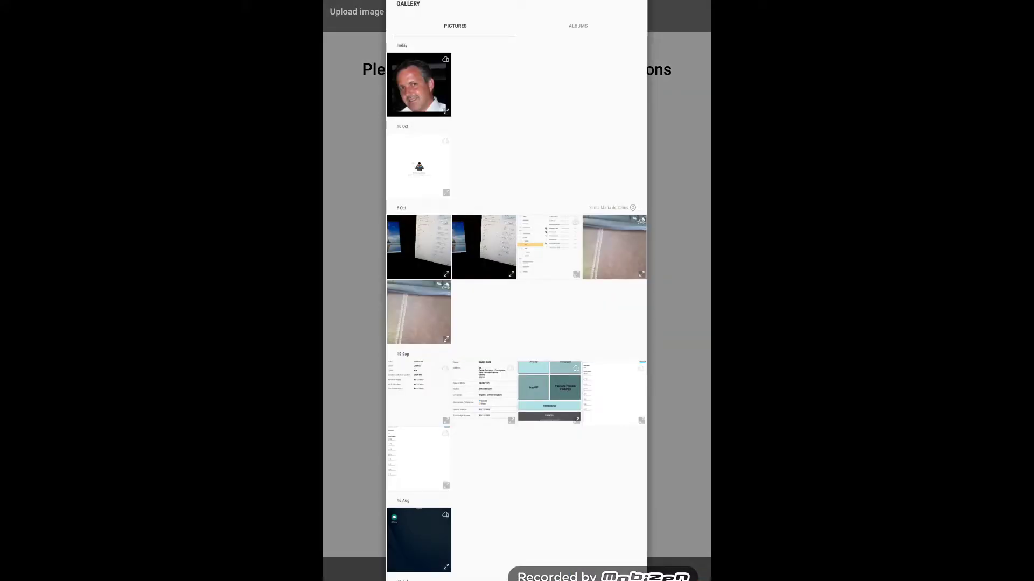
click(419, 84)
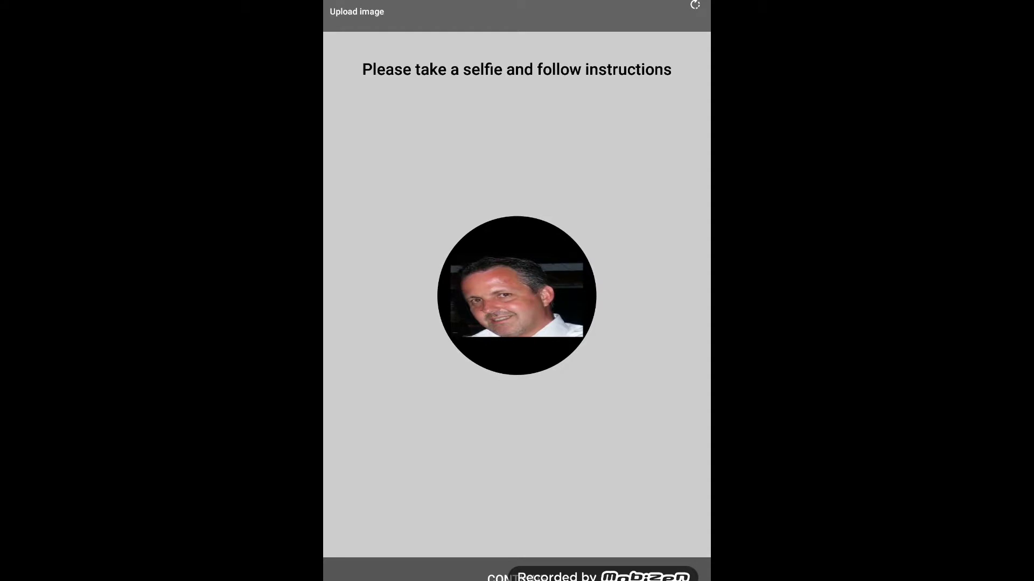
click(517, 577)
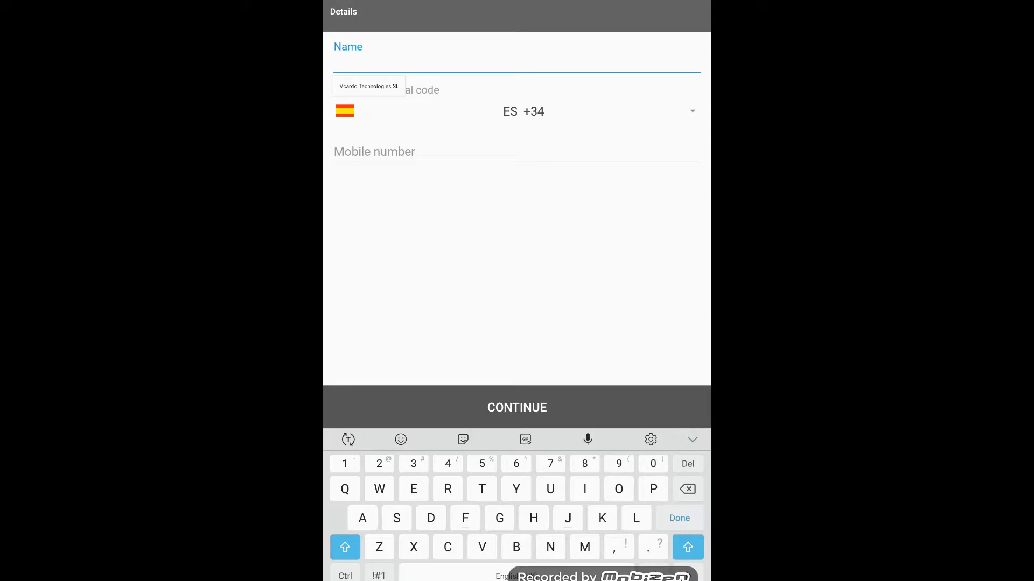
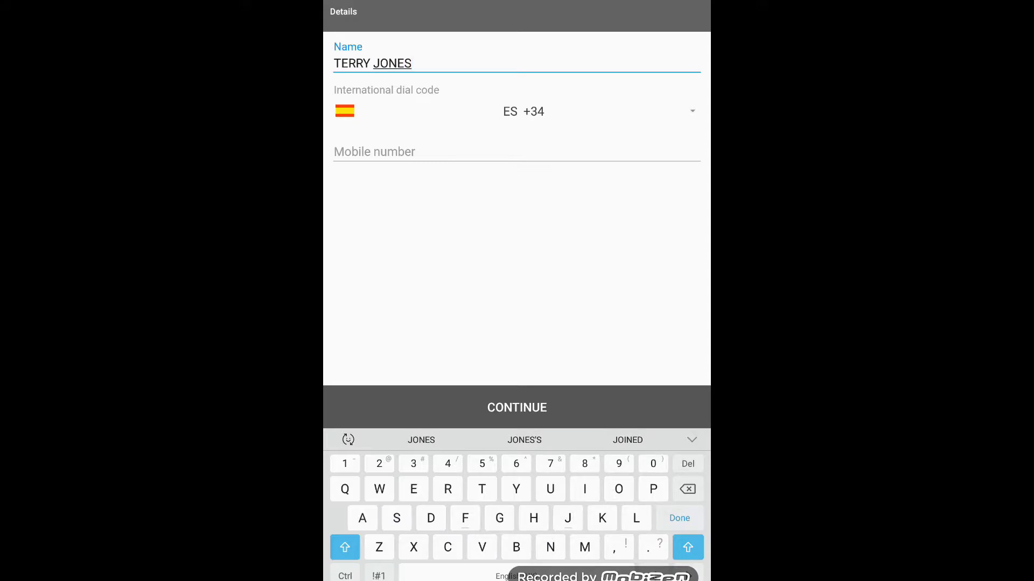
Enter the driver's full name and Spanish mobile number, then save the details
click(517, 152)
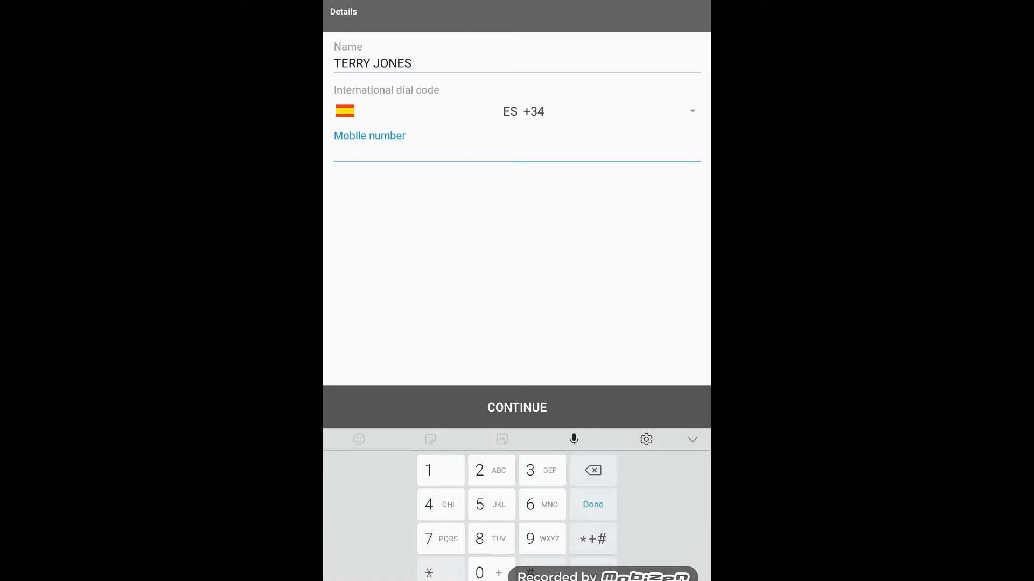
click(517, 407)
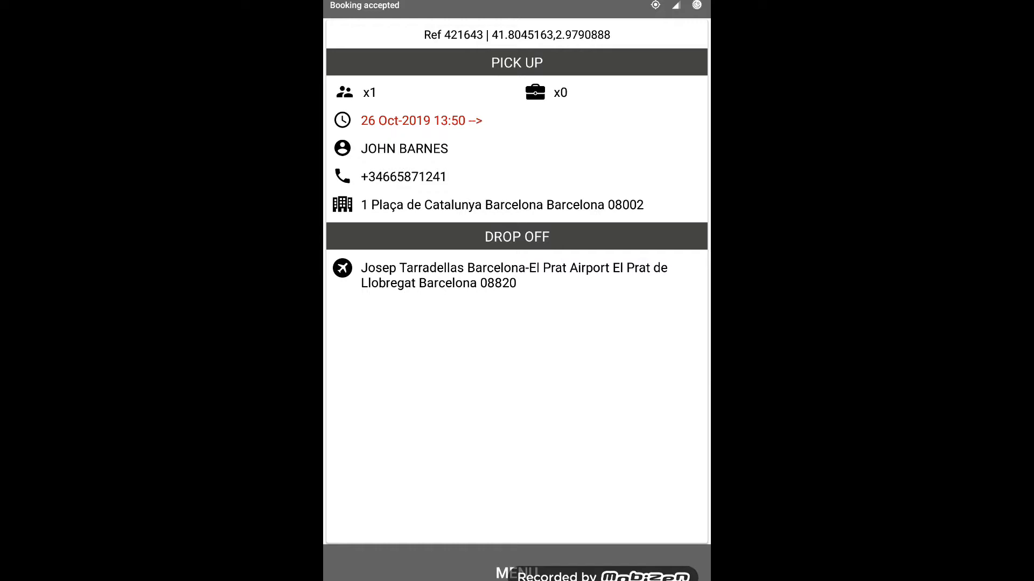
Try calling the client, view the pick-up address in Maps, then open the En-route screen
click(403, 177)
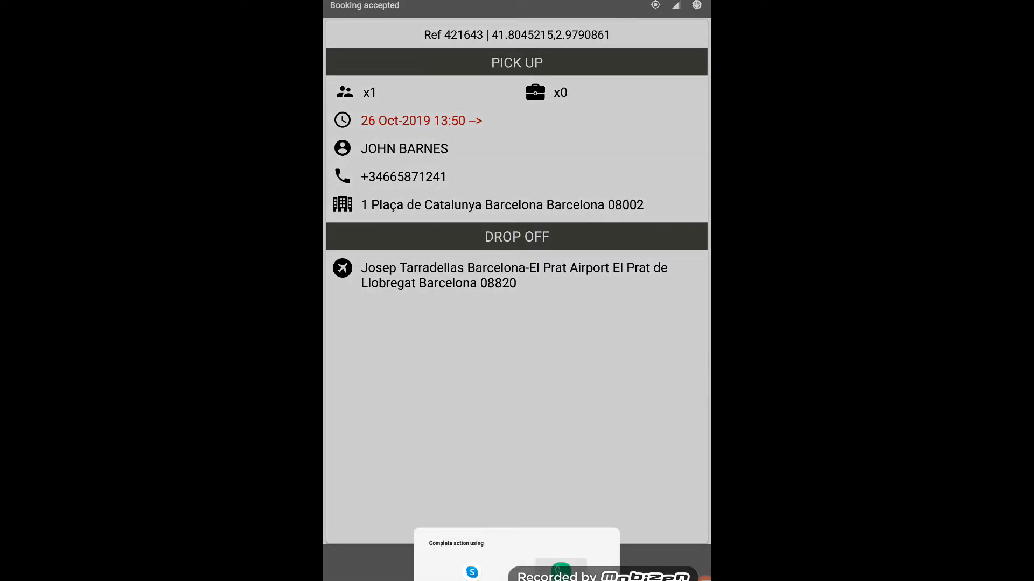
click(475, 332)
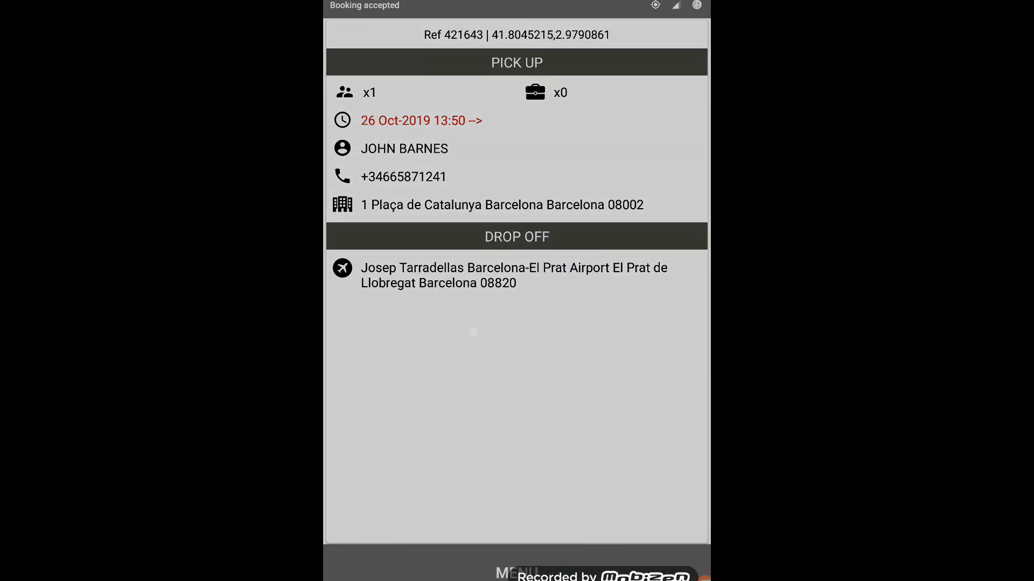
click(513, 210)
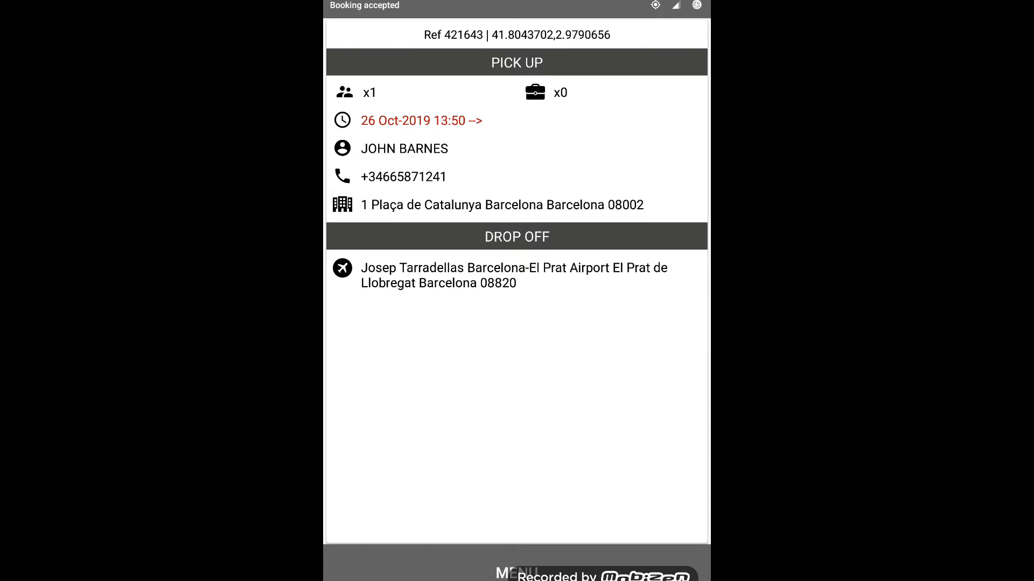
click(515, 573)
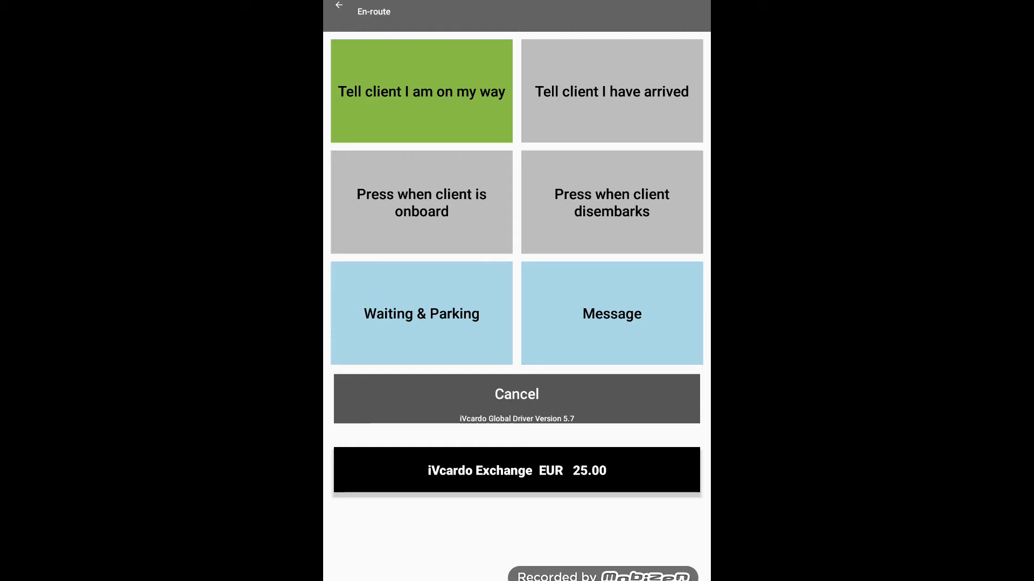
Mark the client as arrived, on board and disembarked to complete the ride
click(445, 92)
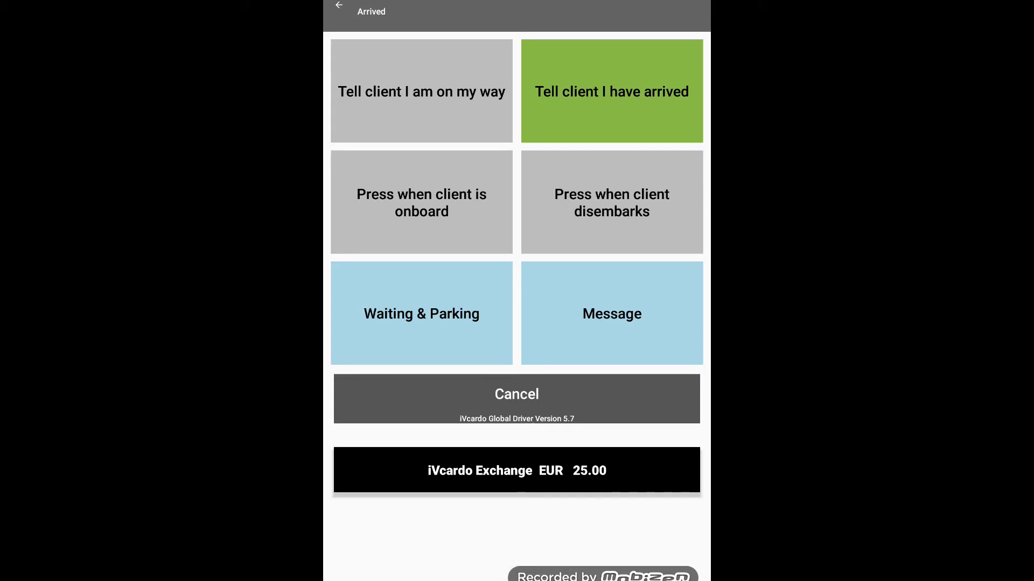
click(629, 91)
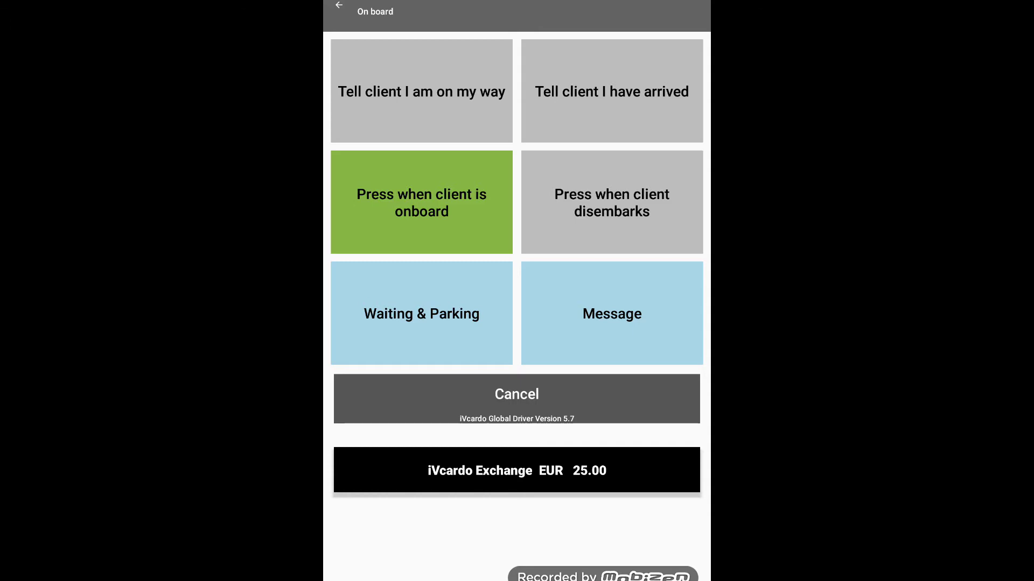
click(430, 205)
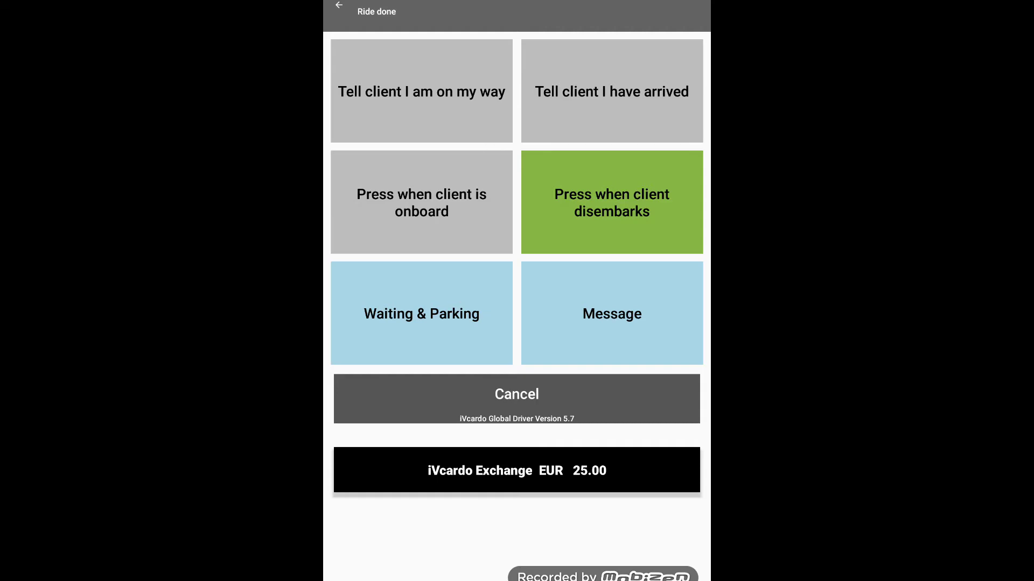
click(613, 205)
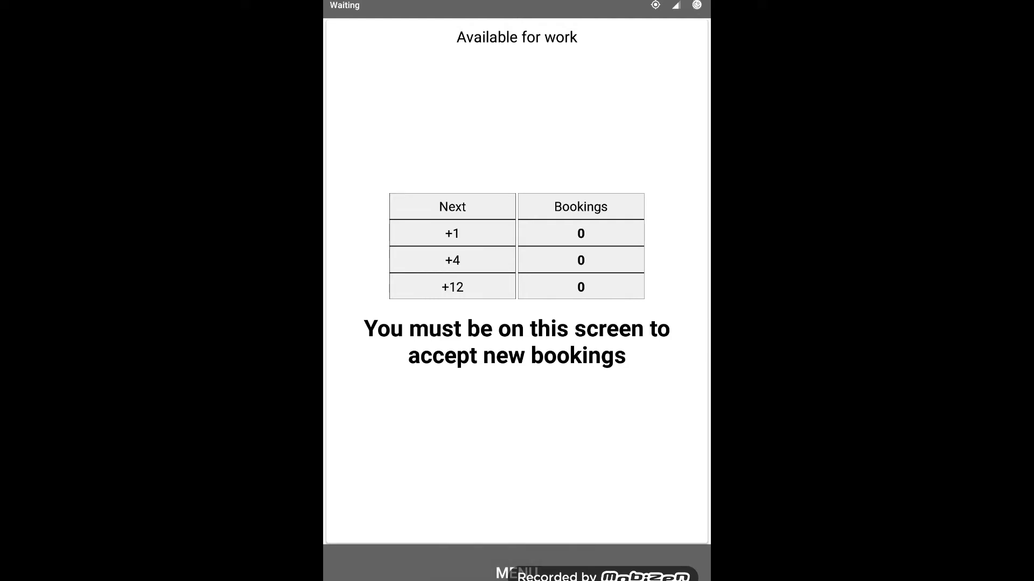
Open the RideBridge voucher lookup from the driver menu
click(517, 573)
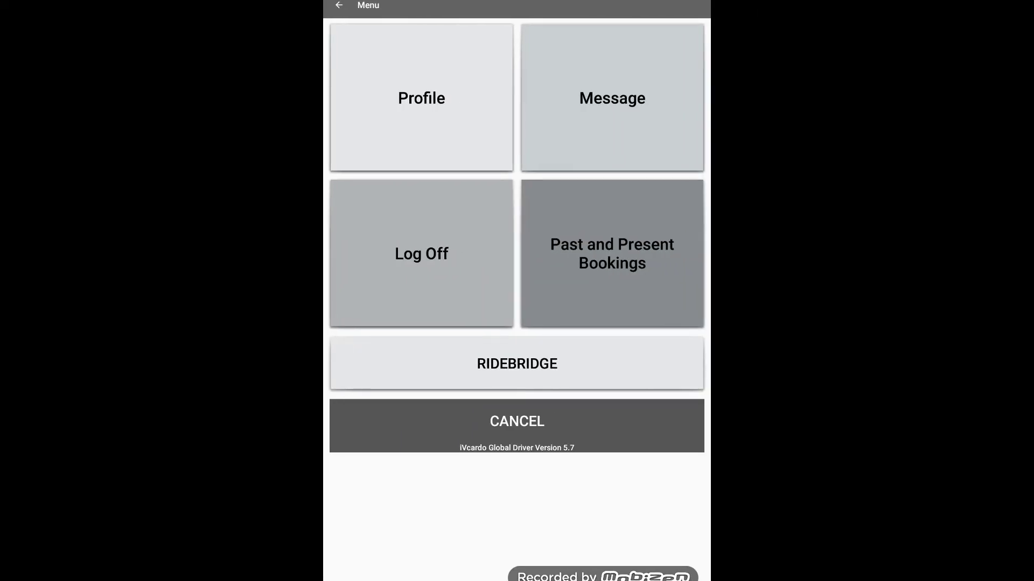
click(517, 420)
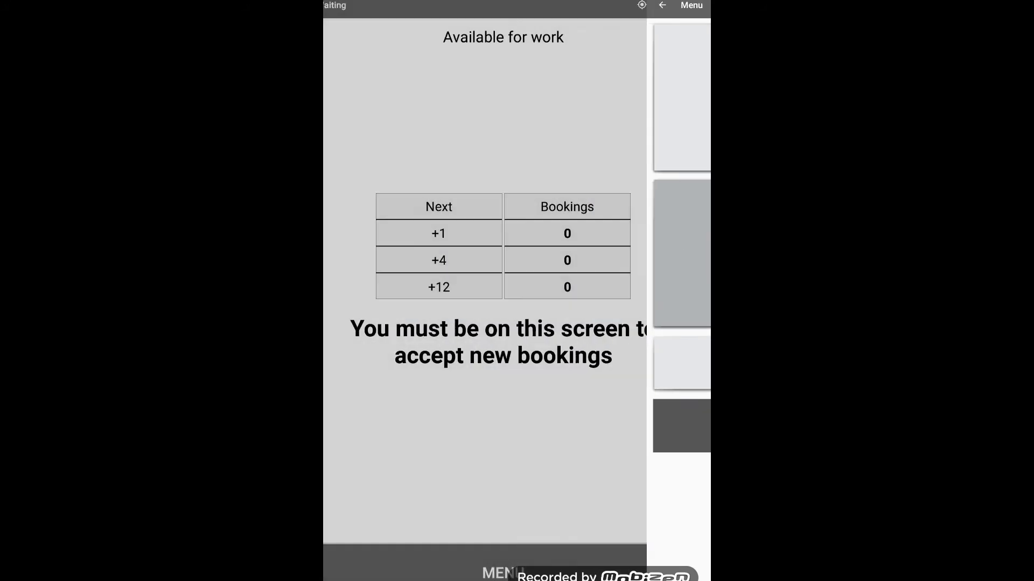
click(528, 566)
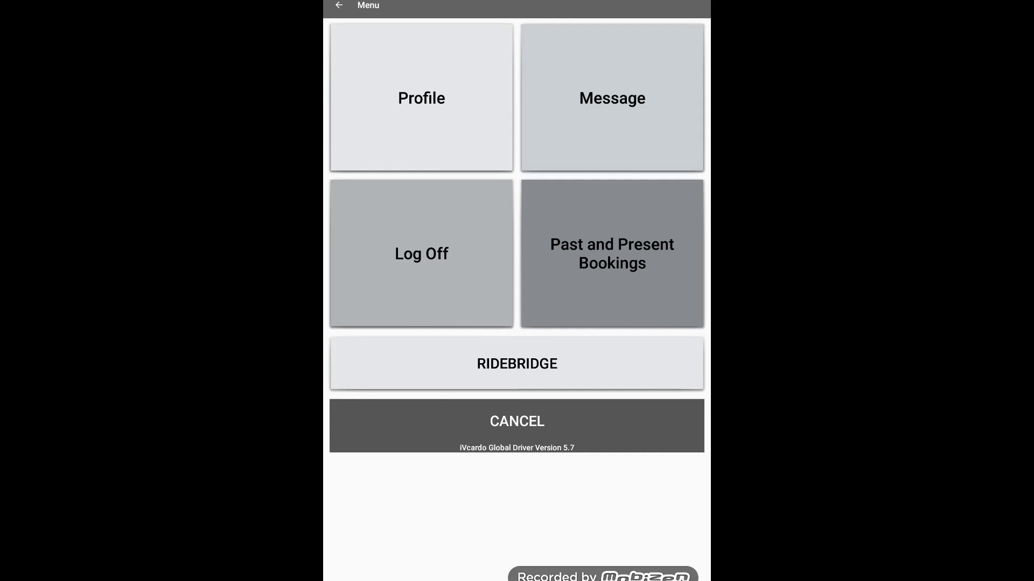
click(522, 365)
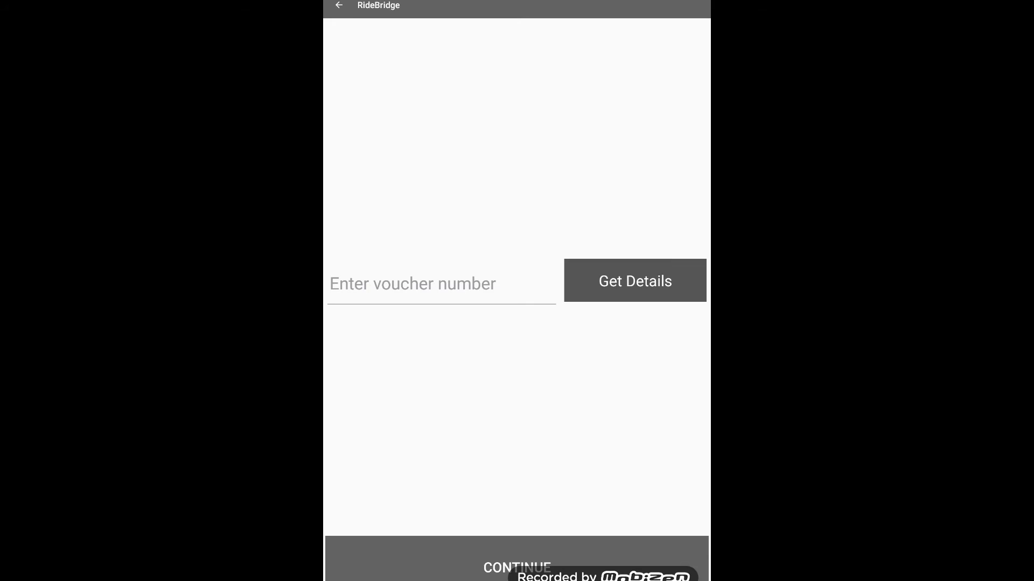
Type voucher AS34DGF, erase it, and toggle the keyboard's extra tools panel
click(414, 280)
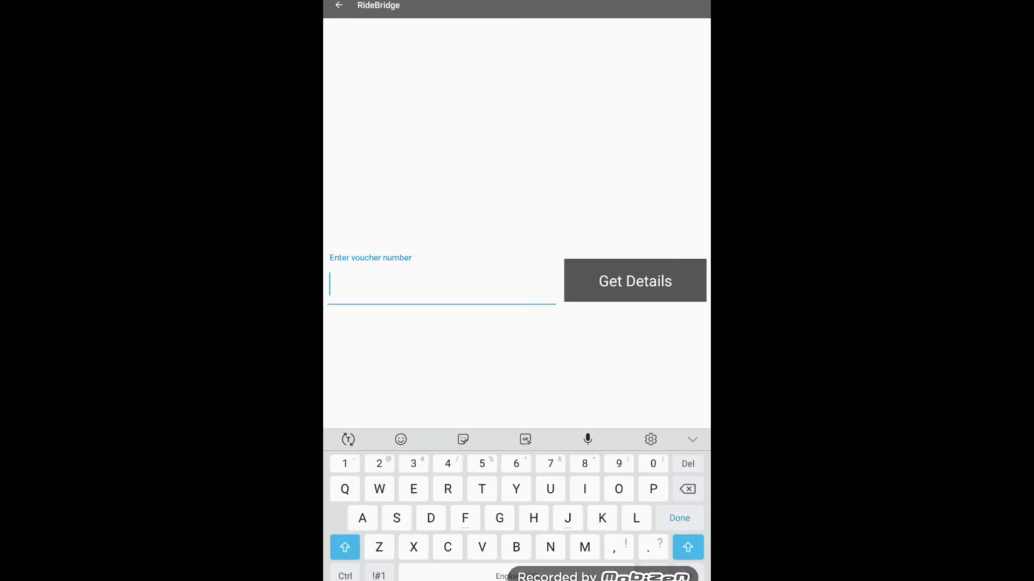
text(AS)
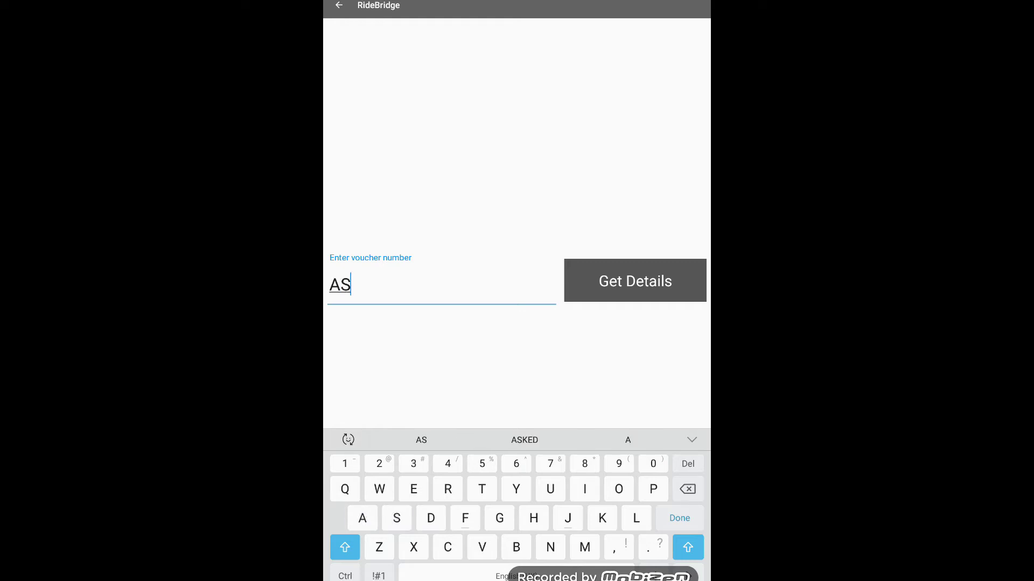
text(34DGF)
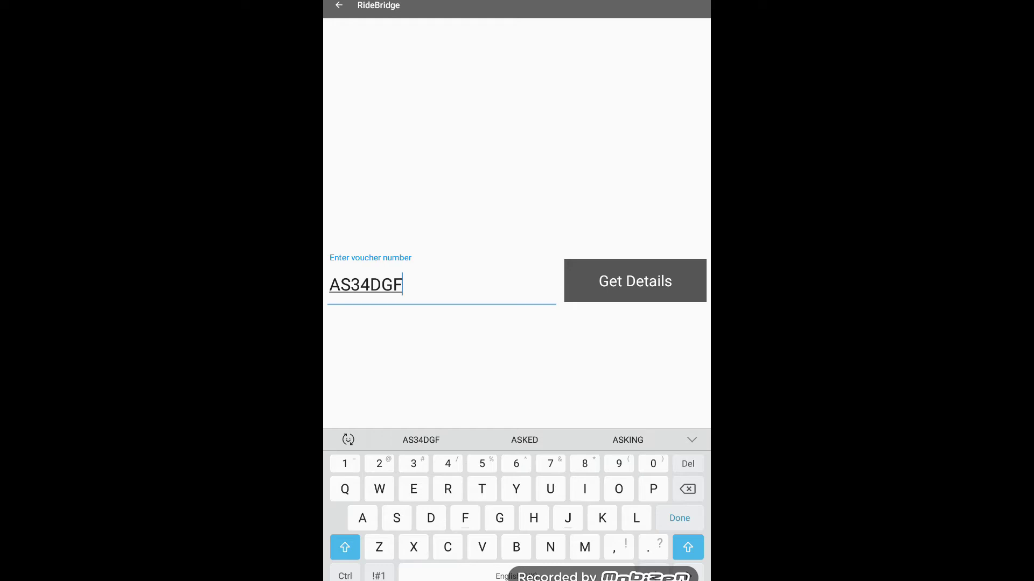
key(BackSpace)
key(BackSpace)
key(BackSpace)
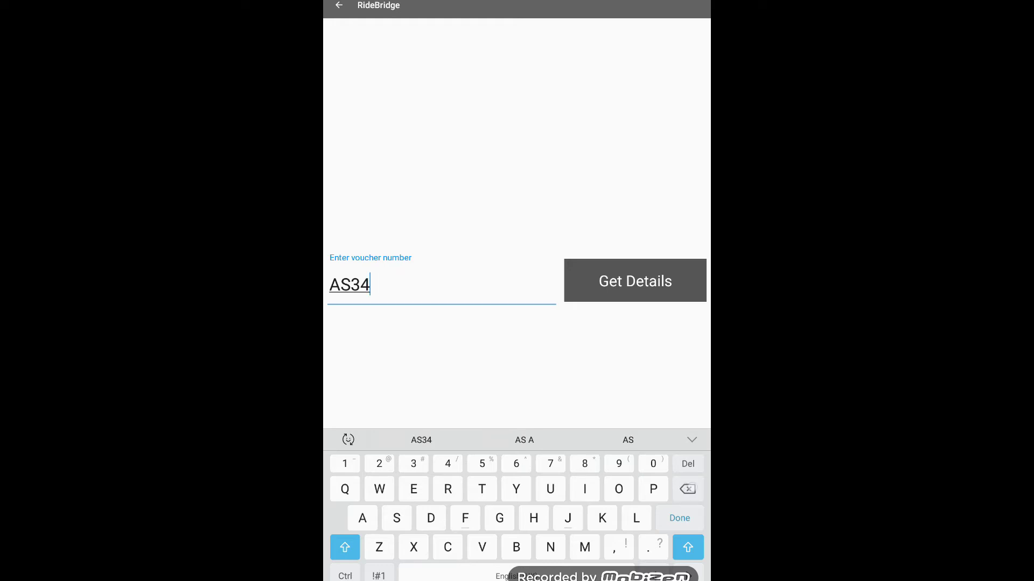
key(BackSpace)
key(BackSpace)
key(BackSpace)
key(BackSpace)
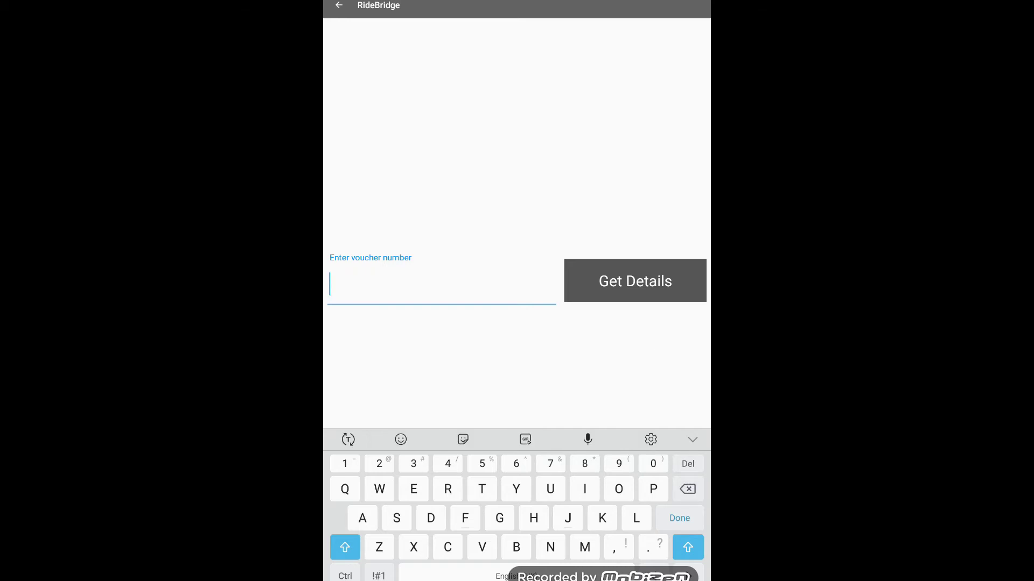
click(693, 439)
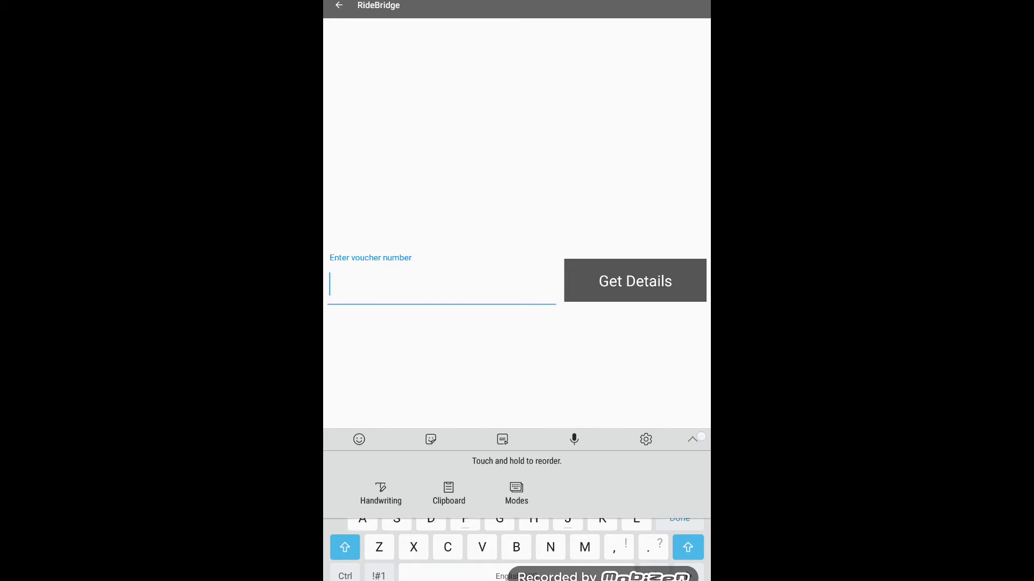
click(692, 440)
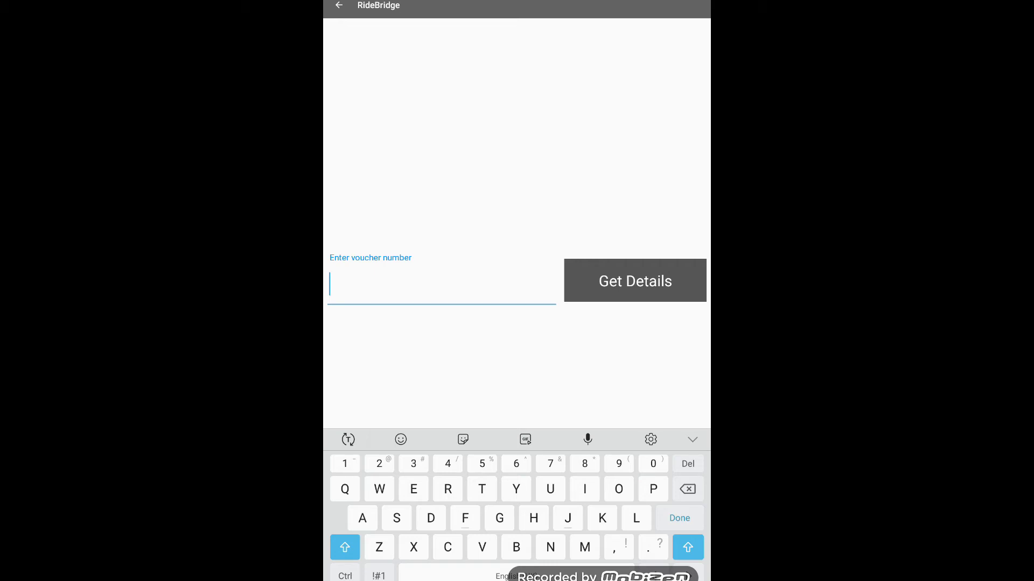
Leave the voucher page and check the empty Pre-Assigned list under Past and Present Bookings
click(339, 6)
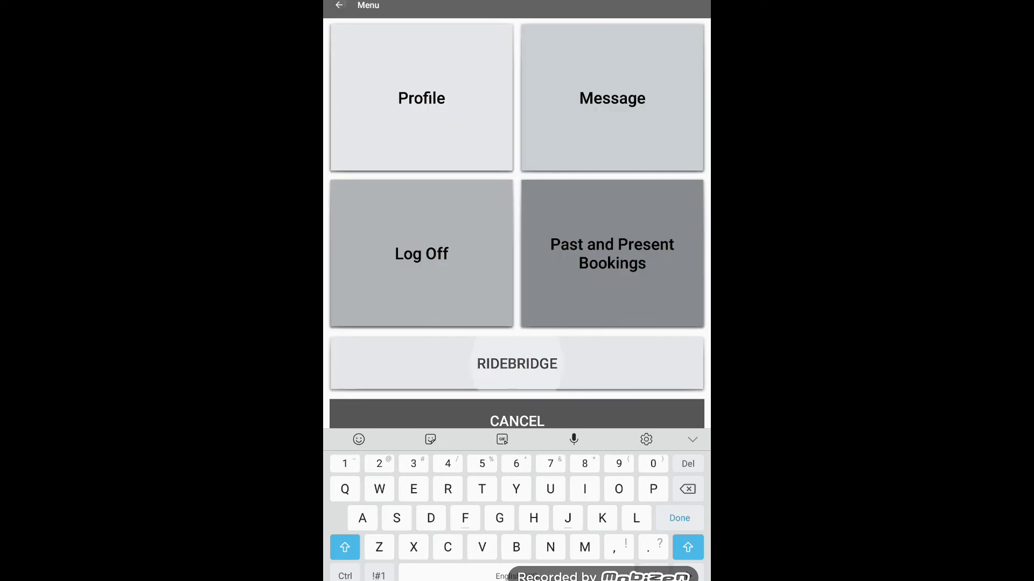
click(637, 253)
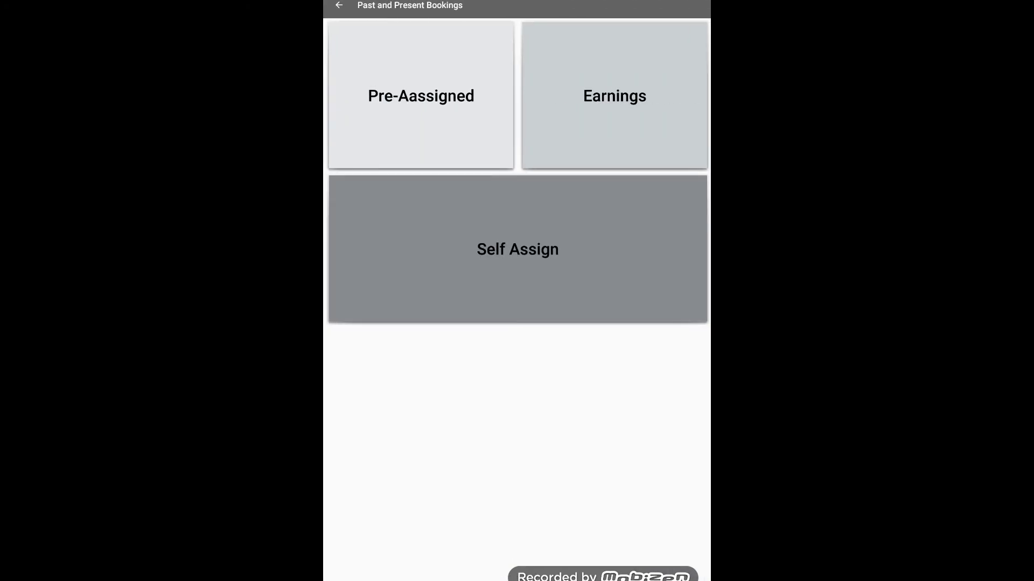
click(441, 99)
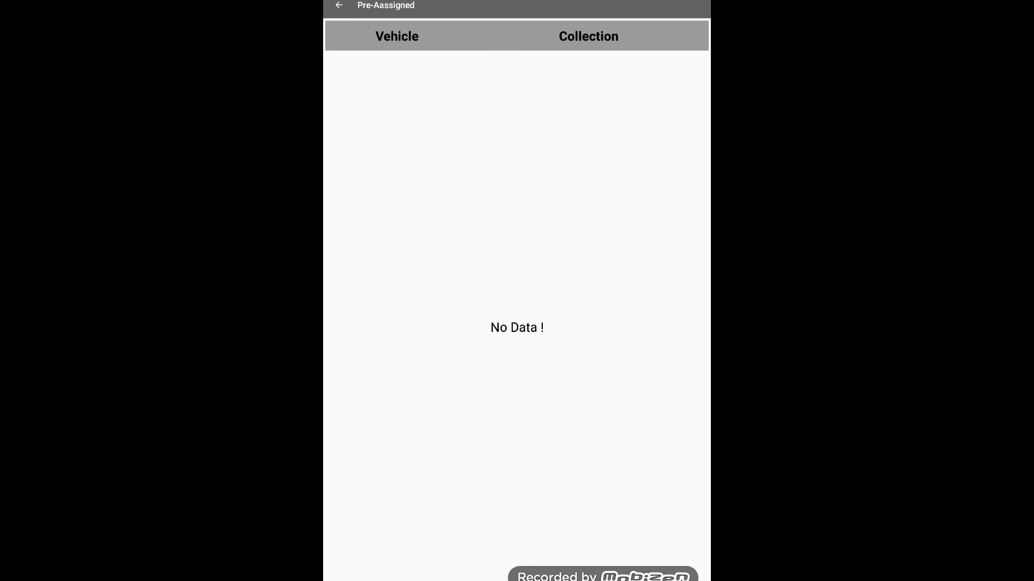
click(338, 5)
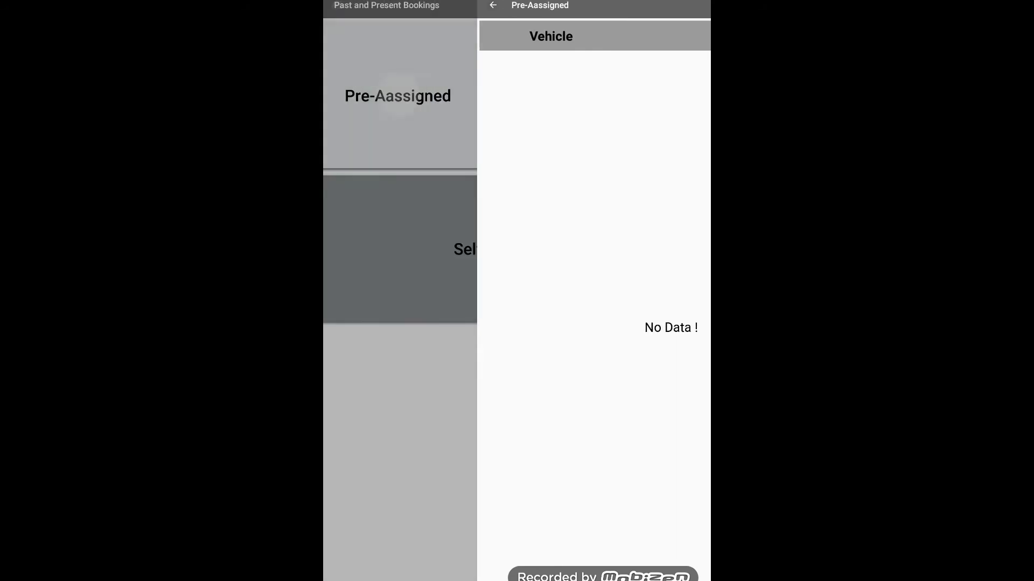
Check the Self Assign tomorrow and future job lists, then return to the driver menu
click(560, 248)
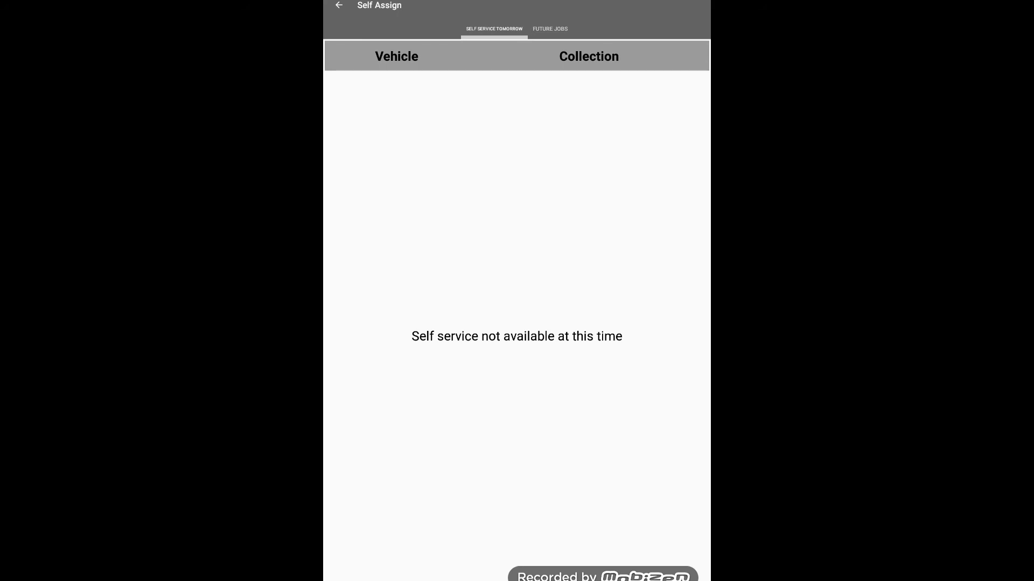
click(550, 29)
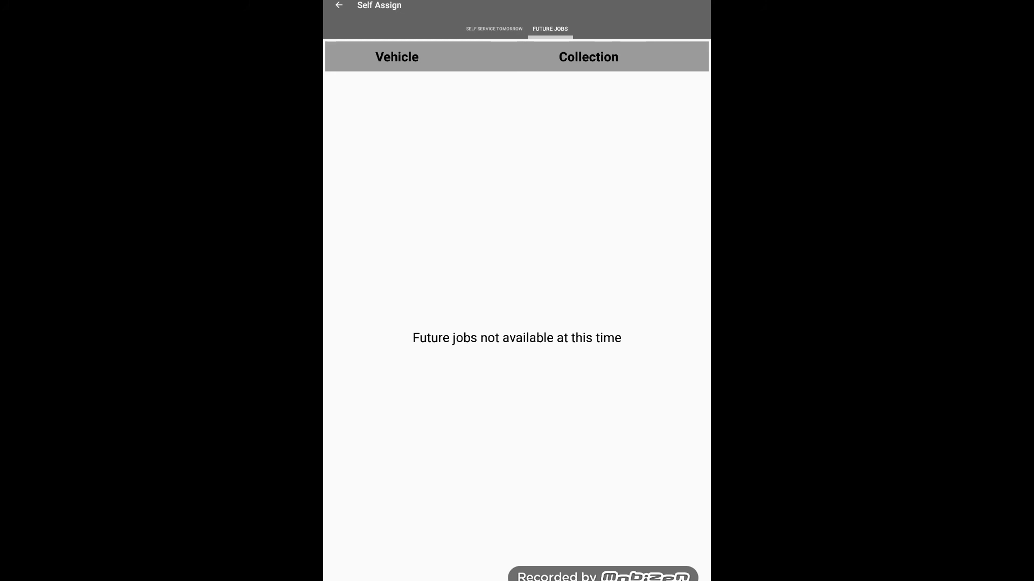
click(481, 28)
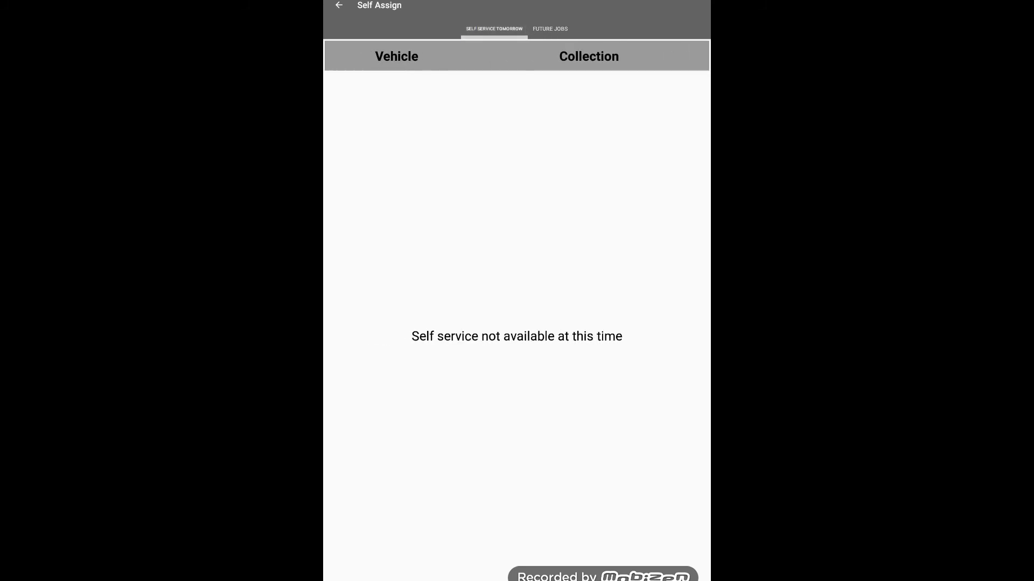
click(338, 5)
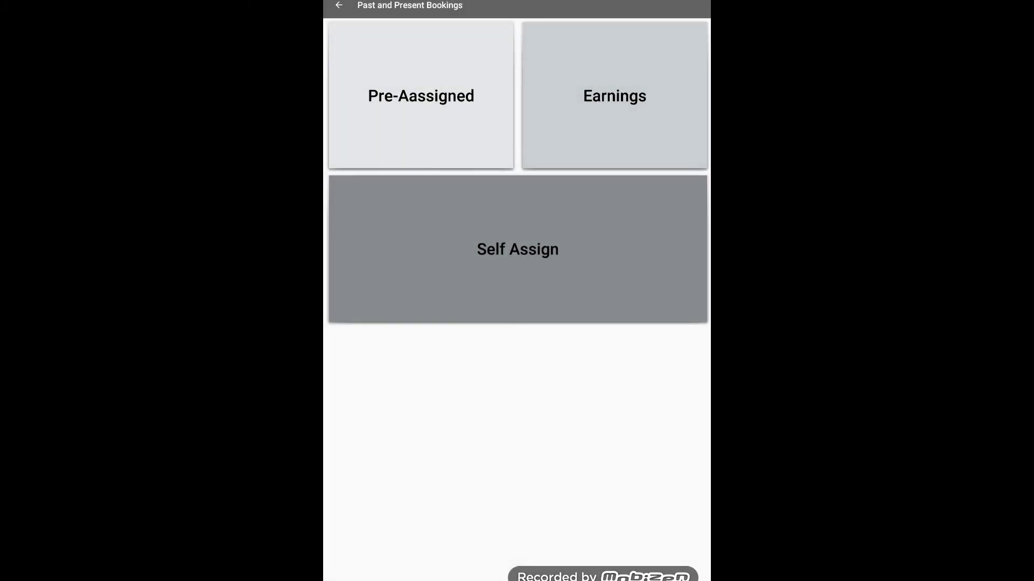
click(339, 5)
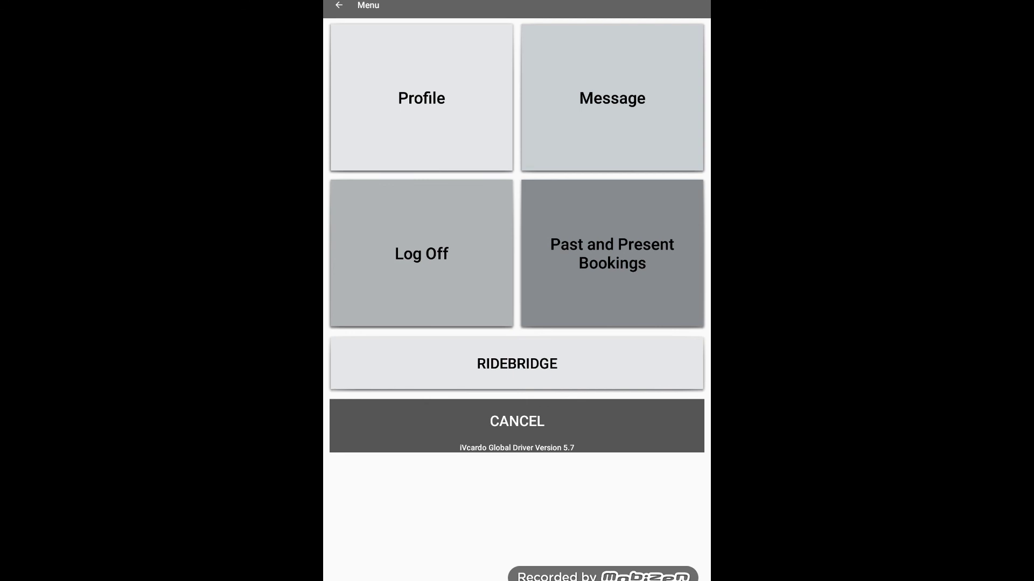
Log the driver off with the Menu screen's Log Off tile
click(436, 250)
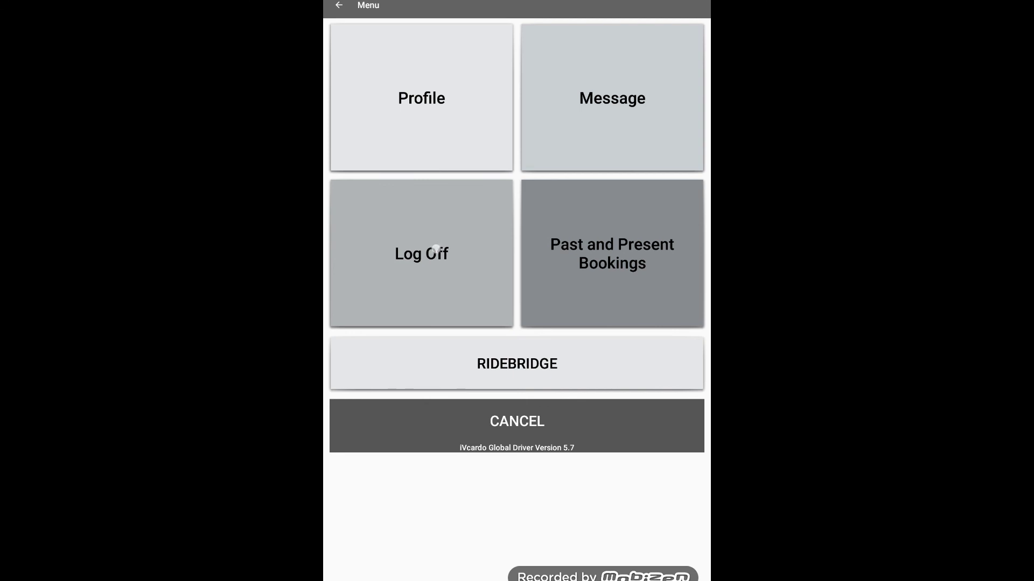